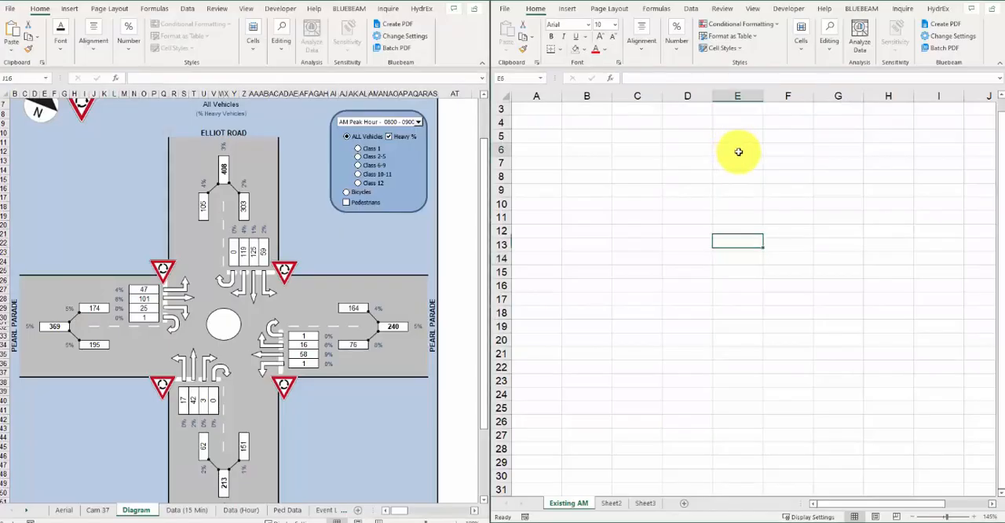
Step: Fill E6:E15 and B10:H10 with grey to form the crossing roads of the intersection diagram
{"action": "left_click_drag", "start_coordinate": [736, 151], "coordinate": [737, 271]}
{"action": "left_click_drag", "start_coordinate": [589, 204], "coordinate": [895, 204]}
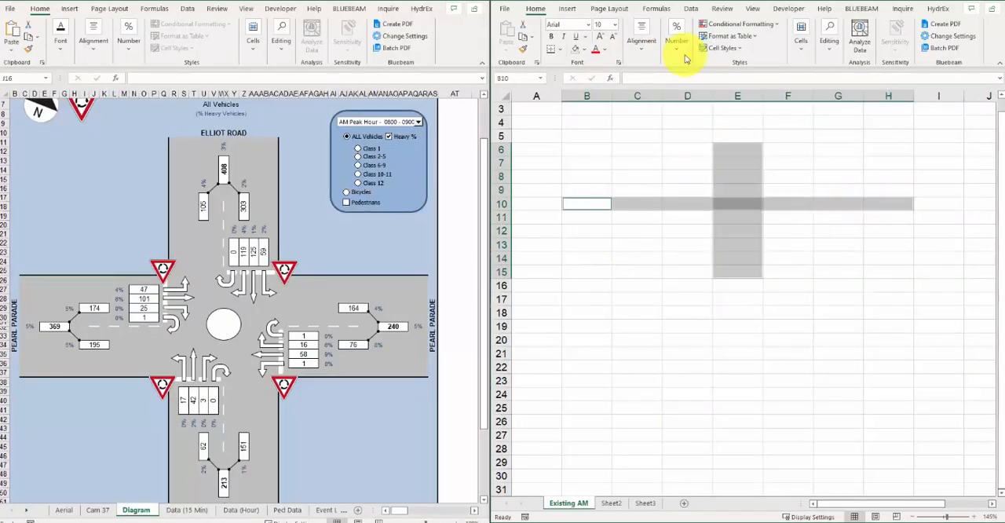
{"action": "left_click", "coordinate": [583, 49]}
{"action": "left_click", "coordinate": [576, 110]}
{"action": "left_click", "coordinate": [847, 203]}
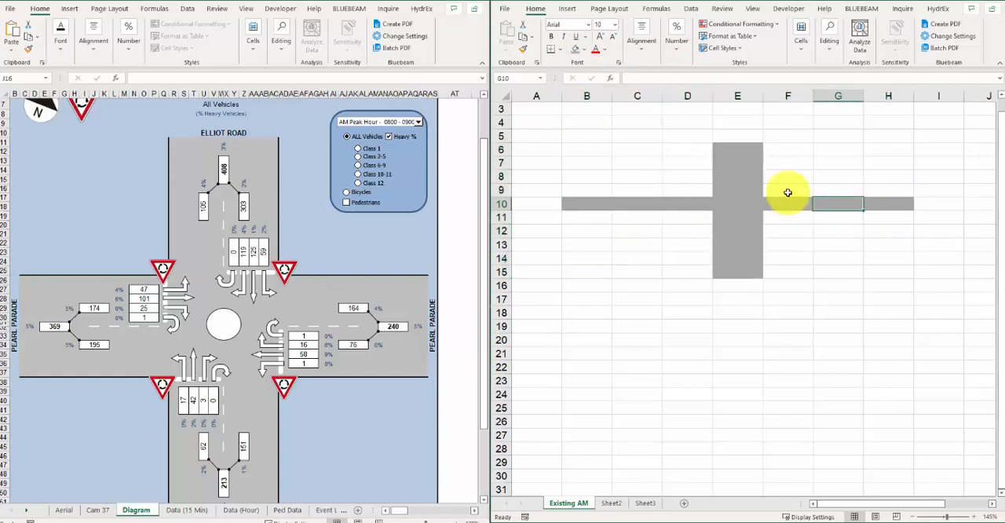
Step: Insert the left arrow and up arrow symbols (← ↑) into cell D7
{"action": "left_click", "coordinate": [689, 164]}
{"action": "left_click", "coordinate": [567, 9]}
{"action": "left_click", "coordinate": [959, 35]}
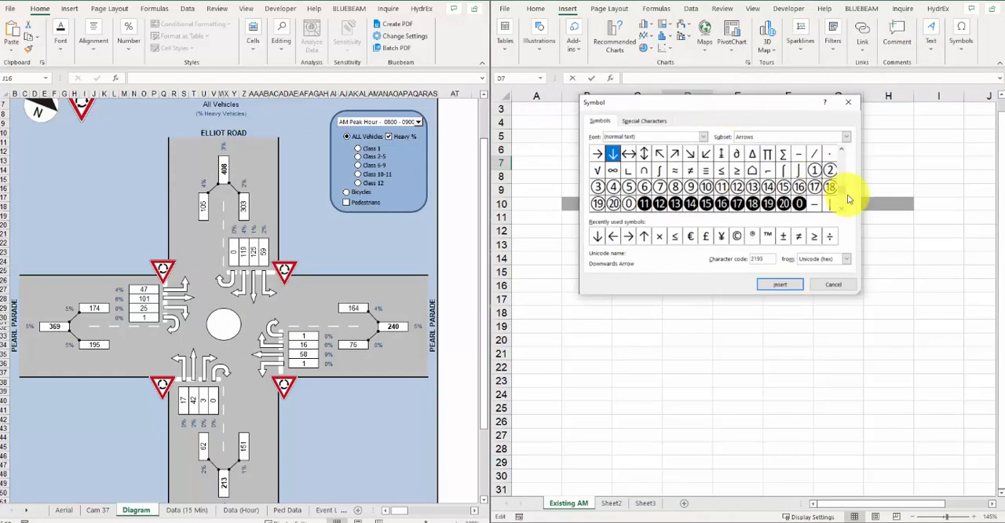
{"action": "scroll", "coordinate": [842, 150], "scroll_direction": "up", "scroll_amount": 2}
{"action": "left_click", "coordinate": [841, 151]}
{"action": "left_click", "coordinate": [814, 171]}
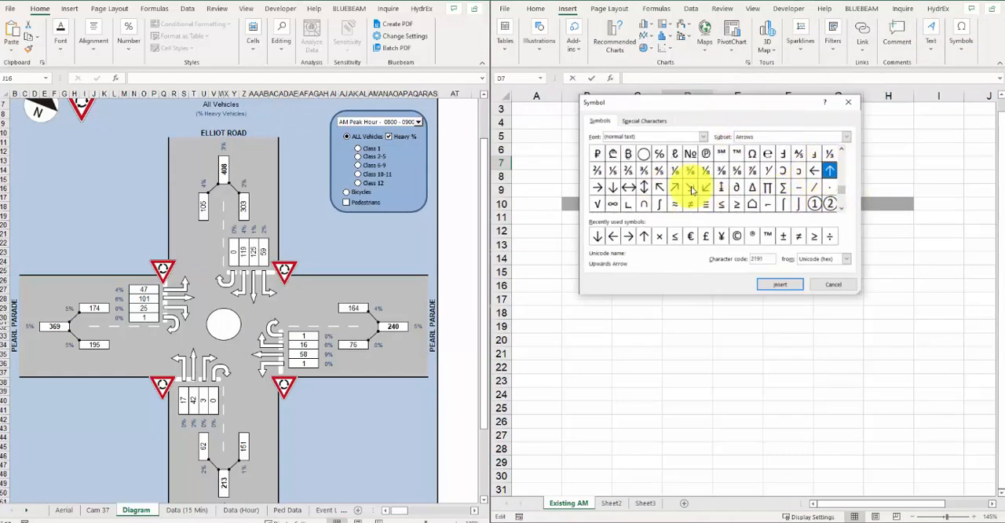
{"action": "left_click", "coordinate": [780, 284]}
{"action": "left_click", "coordinate": [829, 171]}
{"action": "left_click", "coordinate": [785, 283]}
Step: Add the right arrow and down arrow symbols (→ ↓) after the existing arrows in D7
{"action": "left_click", "coordinate": [610, 189]}
{"action": "left_click", "coordinate": [598, 188]}
{"action": "left_click", "coordinate": [779, 284]}
{"action": "left_click", "coordinate": [613, 188]}
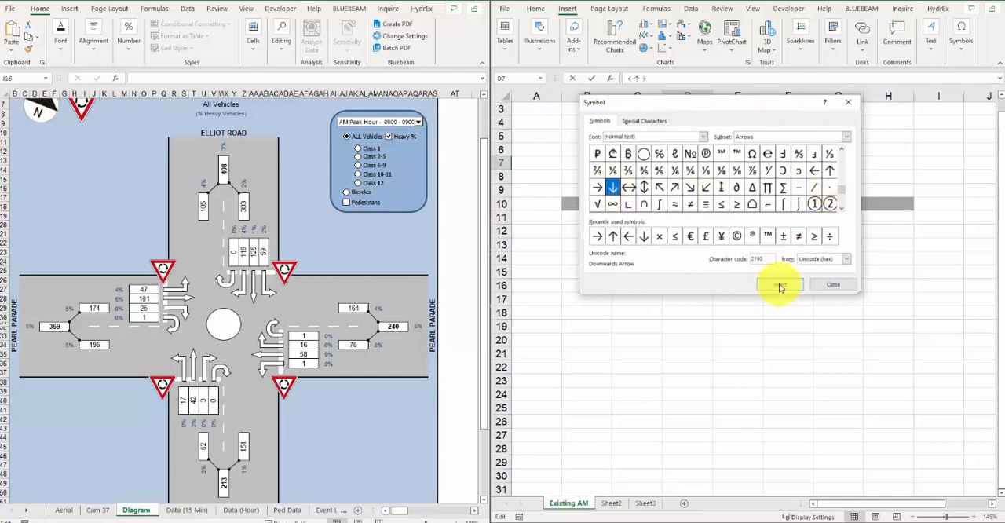
{"action": "left_click", "coordinate": [780, 284]}
{"action": "left_click", "coordinate": [833, 285]}
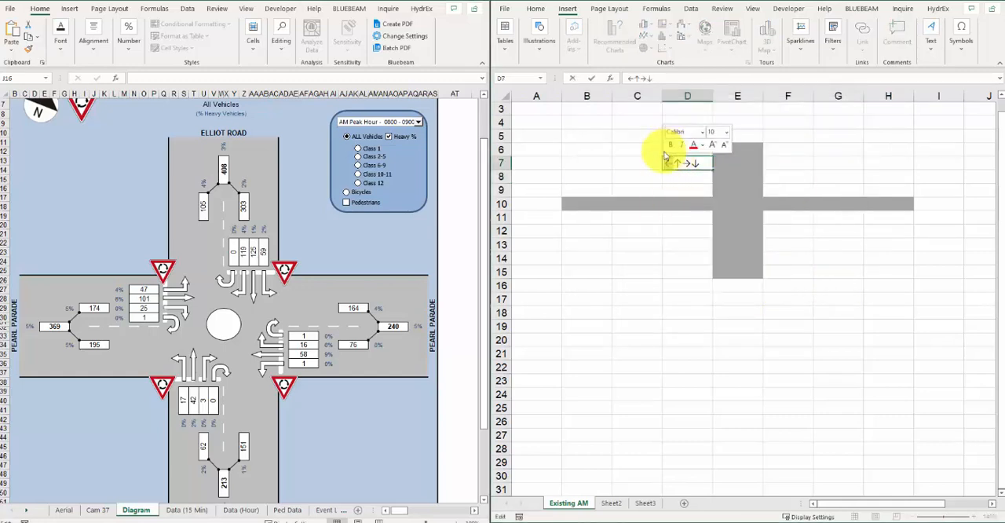
Step: Copy single arrows from D7 into the row below the road: ← in B11, ↑ in C11 and → in D11
{"action": "left_click", "coordinate": [597, 219]}
{"action": "left_click", "coordinate": [684, 163]}
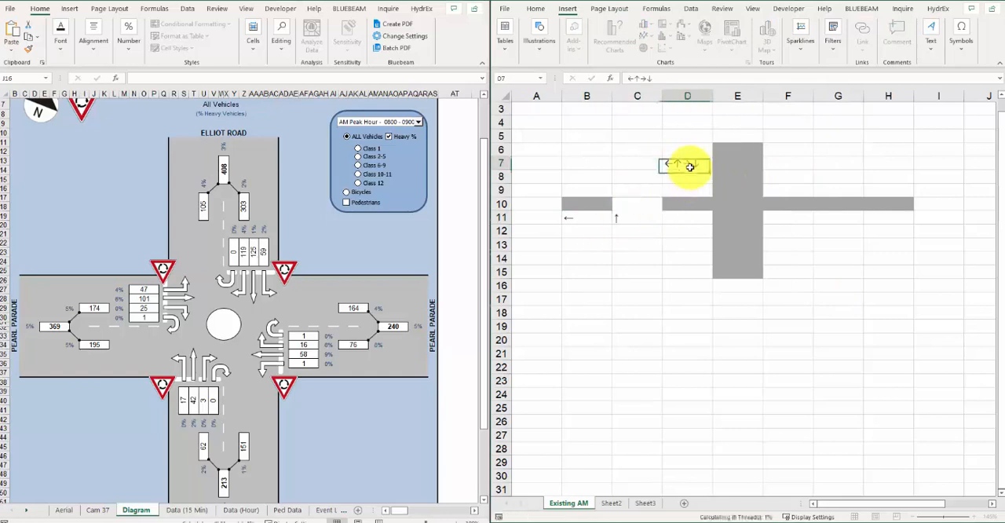
{"action": "key", "text": "ctrl+c"}
{"action": "double_click", "coordinate": [684, 219]}
{"action": "key", "text": "ctrl+v"}
Step: Copy the left arrow from D7 into F13 and the down arrow into F14
{"action": "double_click", "coordinate": [668, 163]}
{"action": "key", "text": "ctrl+c"}
{"action": "double_click", "coordinate": [778, 242]}
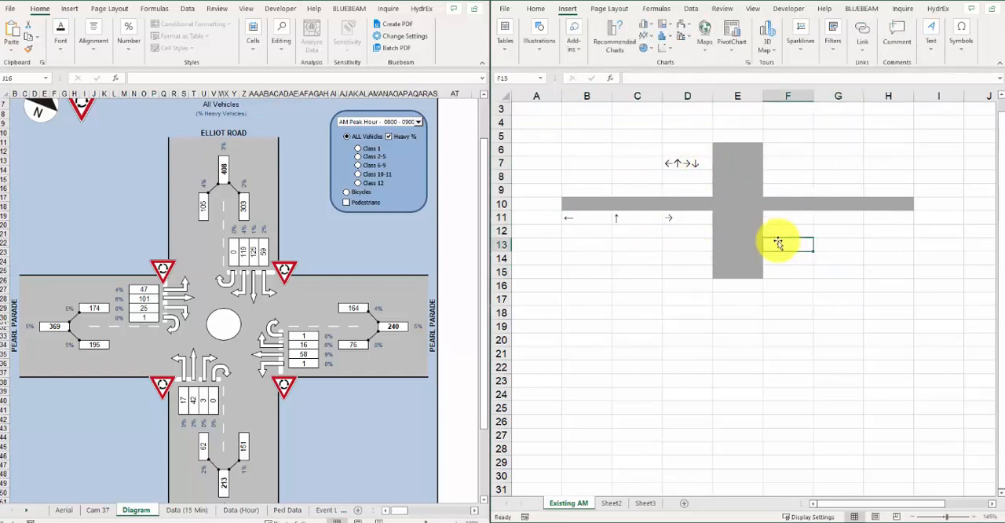
{"action": "key", "text": "ctrl+v"}
{"action": "left_click", "coordinate": [673, 165]}
{"action": "double_click", "coordinate": [673, 166]}
{"action": "double_click", "coordinate": [696, 164]}
{"action": "key", "text": "ctrl+c"}
{"action": "double_click", "coordinate": [790, 260]}
{"action": "key", "text": "ctrl+v"}
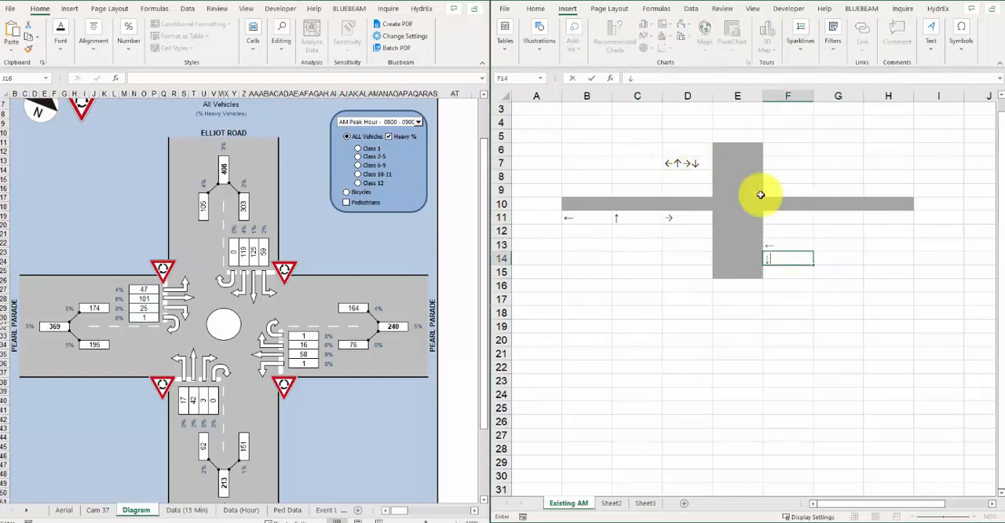
Step: Copy the up arrow from D7 into F12
{"action": "double_click", "coordinate": [679, 163]}
{"action": "double_click", "coordinate": [675, 164]}
{"action": "key", "text": "ctrl+c"}
{"action": "double_click", "coordinate": [793, 232]}
{"action": "key", "text": "ctrl+v"}
Step: Copy arrows from D7 into the row above the road: → in H9, ↓ in G9 and ← in F9
{"action": "double_click", "coordinate": [668, 163]}
{"action": "left_click_drag", "start_coordinate": [683, 163], "coordinate": [691, 163]}
{"action": "key", "text": "ctrl+c"}
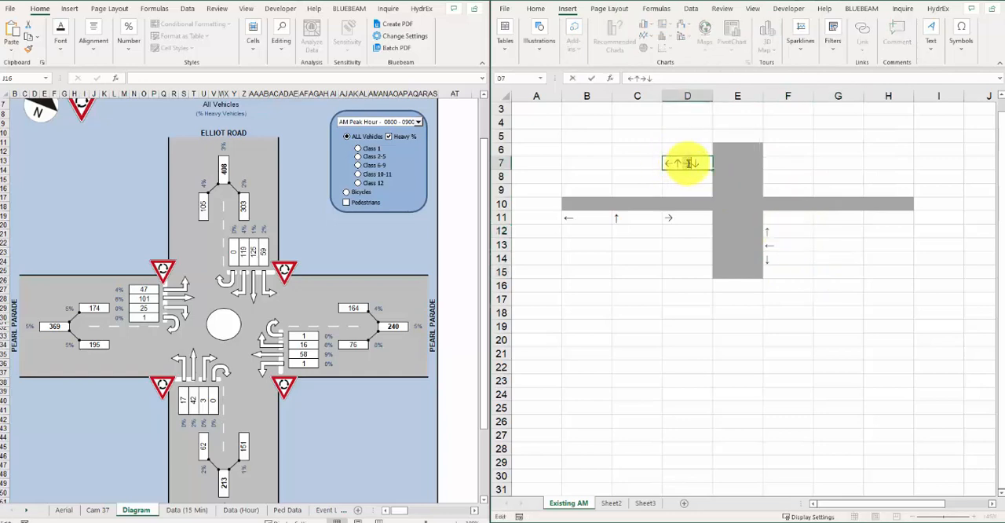
{"action": "double_click", "coordinate": [873, 190]}
{"action": "key", "text": "ctrl+v"}
{"action": "double_click", "coordinate": [694, 164]}
{"action": "key", "text": "ctrl+c"}
{"action": "double_click", "coordinate": [838, 189]}
{"action": "key", "text": "ctrl+v"}
{"action": "double_click", "coordinate": [672, 162]}
{"action": "key", "text": "ctrl+c"}
{"action": "double_click", "coordinate": [780, 191]}
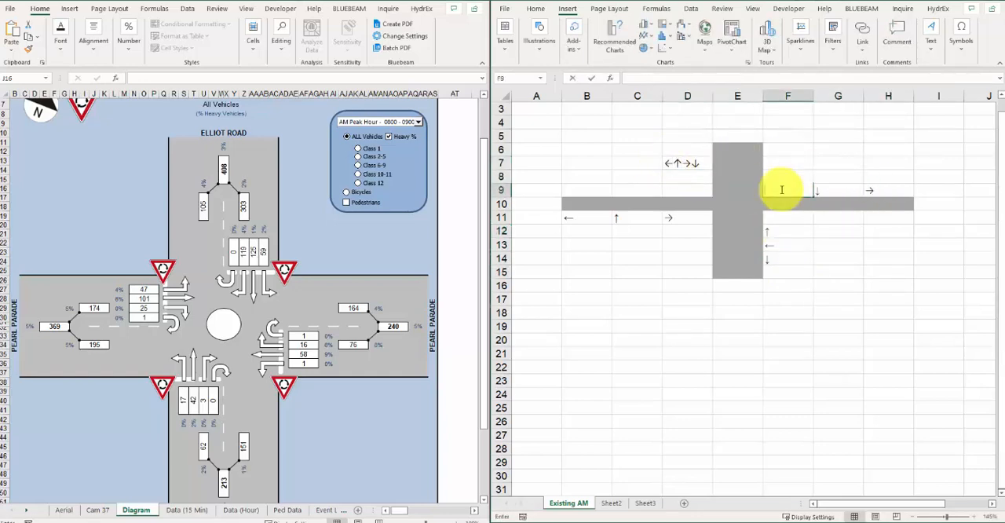
{"action": "key", "text": "ctrl+v"}
Step: Replace the symbols in D7 with a single up arrow, and copy → into D8 and ↓ into D9
{"action": "key", "text": "Delete"}
{"action": "left_click", "coordinate": [651, 215]}
{"action": "key", "text": "ctrl+c"}
{"action": "left_click", "coordinate": [704, 162]}
{"action": "key", "text": "ctrl+v"}
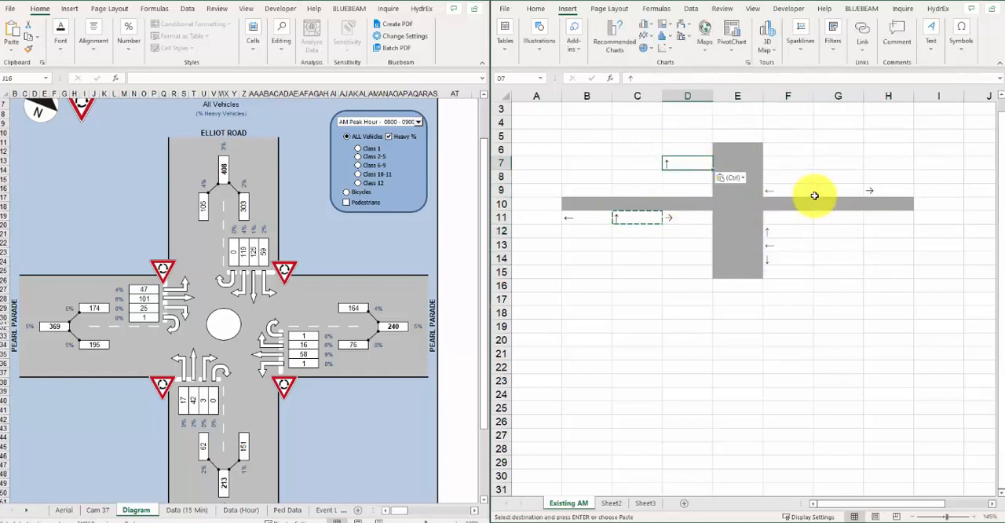
{"action": "left_click", "coordinate": [873, 189]}
{"action": "key", "text": "ctrl+c"}
{"action": "left_click", "coordinate": [675, 177]}
{"action": "key", "text": "ctrl+v"}
{"action": "left_click", "coordinate": [777, 261]}
{"action": "key", "text": "ctrl+c"}
{"action": "left_click", "coordinate": [682, 191]}
{"action": "key", "text": "ctrl+v"}
Step: Set the font of A5:I15 to Calibri and centre the arrows horizontally in their cells
{"action": "left_click", "coordinate": [536, 8]}
{"action": "left_click_drag", "start_coordinate": [534, 136], "coordinate": [940, 271]}
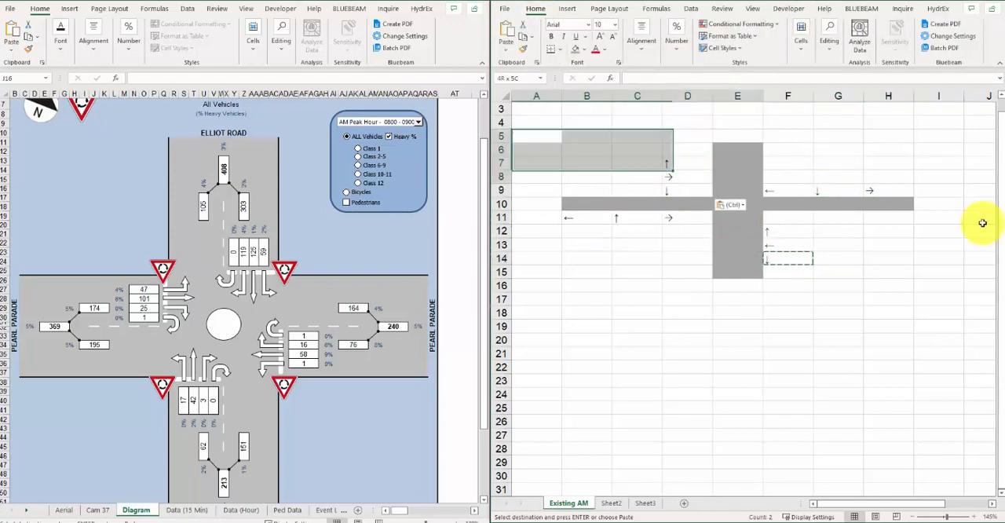
{"action": "scroll", "coordinate": [633, 276], "scroll_direction": "down", "scroll_amount": 10}
{"action": "left_click", "coordinate": [618, 270]}
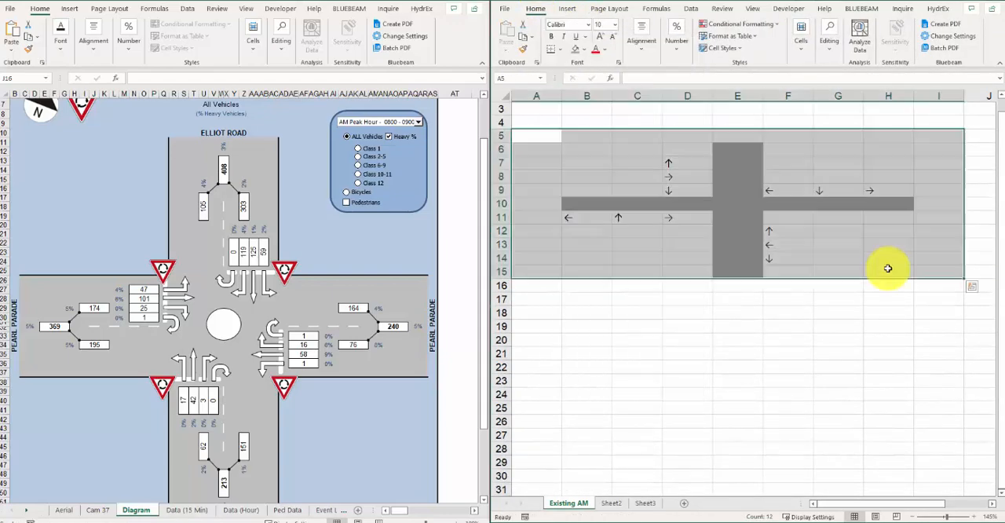
{"action": "left_click", "coordinate": [888, 269]}
{"action": "left_click_drag", "start_coordinate": [587, 163], "coordinate": [938, 271]}
{"action": "left_click", "coordinate": [642, 36]}
{"action": "left_click", "coordinate": [646, 94]}
Step: Move the three arrows in F12:F14 up one row to F11:F13
{"action": "left_click_drag", "start_coordinate": [791, 232], "coordinate": [796, 253]}
{"action": "key", "text": "ctrl+c"}
{"action": "left_click", "coordinate": [790, 216]}
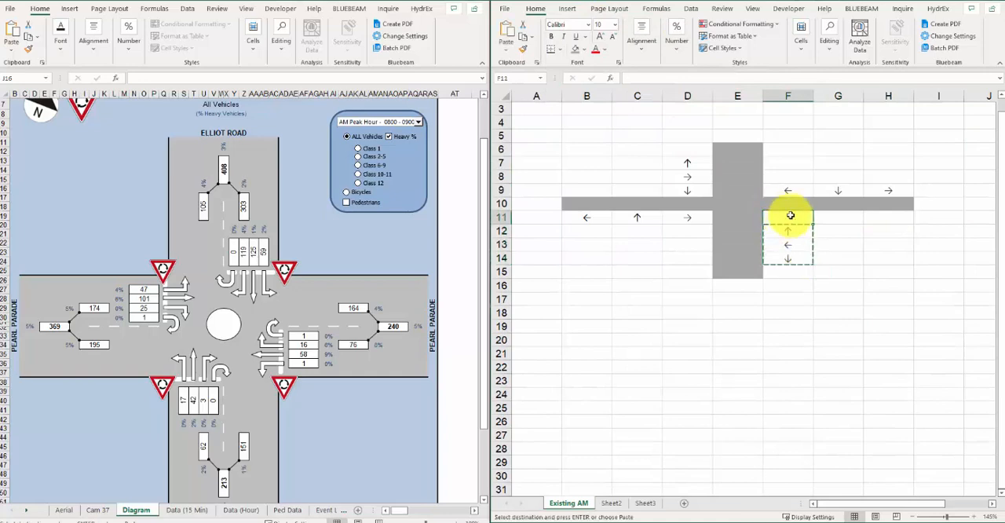
{"action": "key", "text": "ctrl+v"}
{"action": "key", "text": "Escape"}
{"action": "left_click", "coordinate": [894, 244]}
Step: Set the width of columns B to H to 1
{"action": "left_click_drag", "start_coordinate": [587, 95], "coordinate": [871, 95]}
{"action": "right_click", "coordinate": [871, 95]}
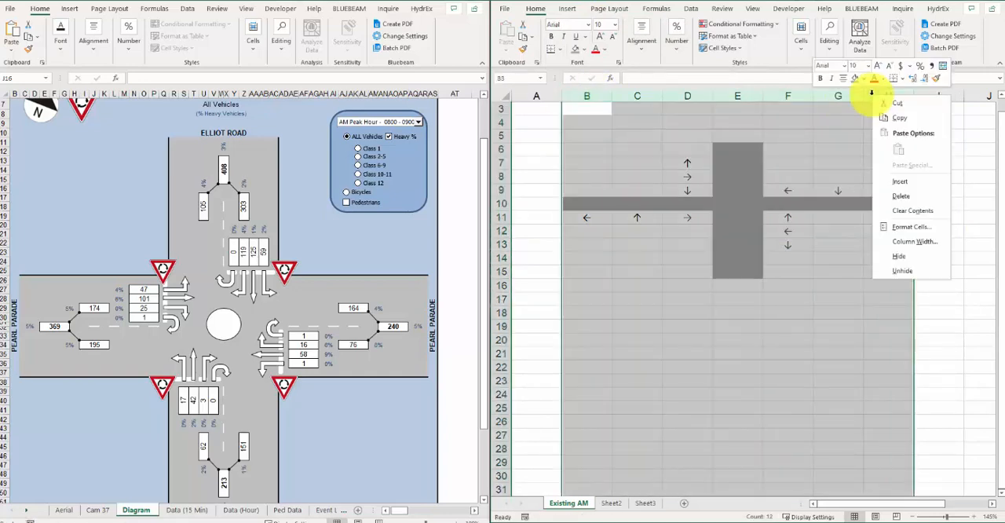
{"action": "left_click", "coordinate": [903, 239]}
{"action": "type", "text": "1"}
{"action": "left_click", "coordinate": [901, 271]}
Step: Set the width of columns B to H to 2
{"action": "left_click_drag", "start_coordinate": [570, 95], "coordinate": [628, 95]}
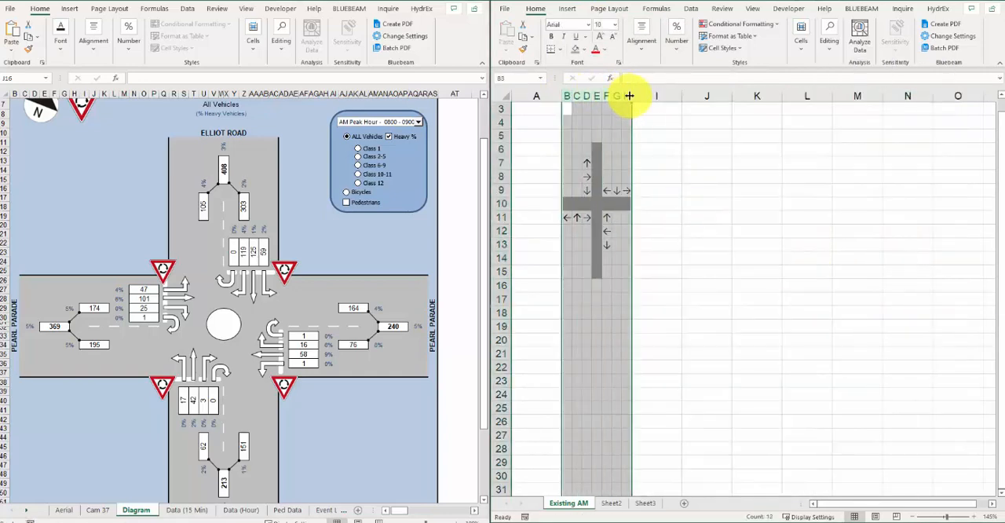
{"action": "right_click", "coordinate": [630, 95]}
{"action": "left_click", "coordinate": [671, 246]}
{"action": "type", "text": "2"}
{"action": "left_click", "coordinate": [713, 264]}
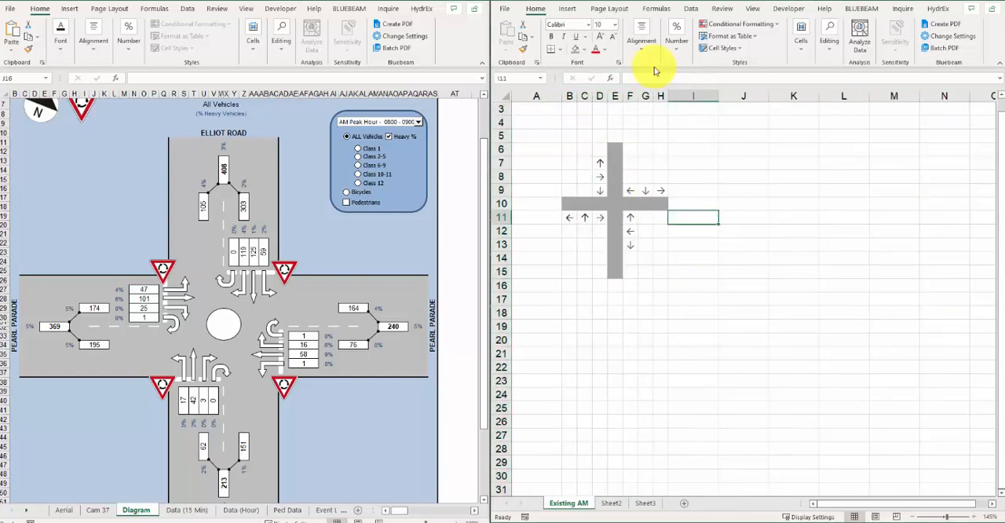
Step: Fill the volume cells beside the arrows of all four approaches, such as B12:D12, F8:H8 and G11:G13, with light green
{"action": "left_click", "coordinate": [573, 231]}
{"action": "left_click_drag", "start_coordinate": [573, 232], "coordinate": [600, 231]}
{"action": "left_click_drag", "start_coordinate": [630, 176], "coordinate": [661, 177]}
{"action": "left_click_drag", "start_coordinate": [645, 219], "coordinate": [645, 245]}
{"action": "left_click", "coordinate": [585, 49]}
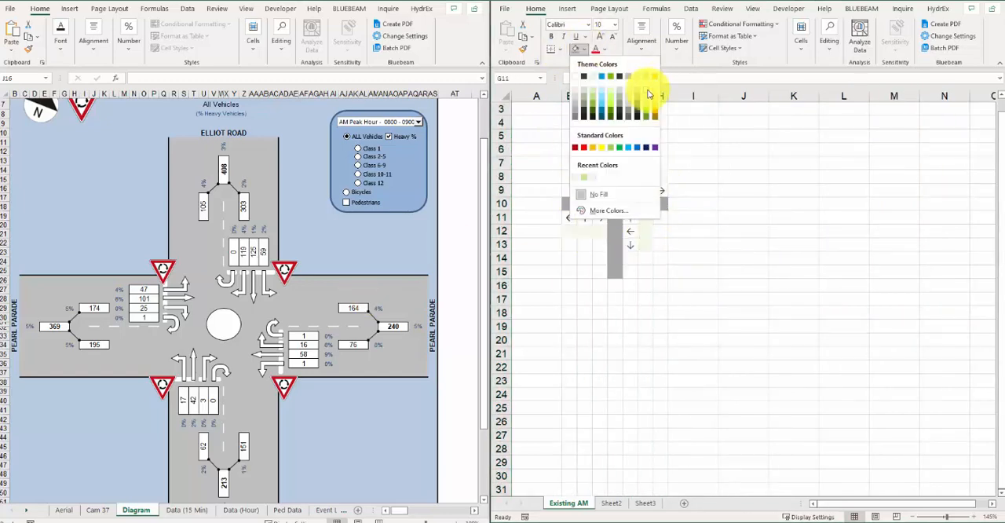
{"action": "left_click", "coordinate": [649, 93]}
Step: Enter the title "Existing AM" in B4 above the diagram
{"action": "left_click", "coordinate": [570, 121]}
{"action": "type", "text": "Existing AM"}
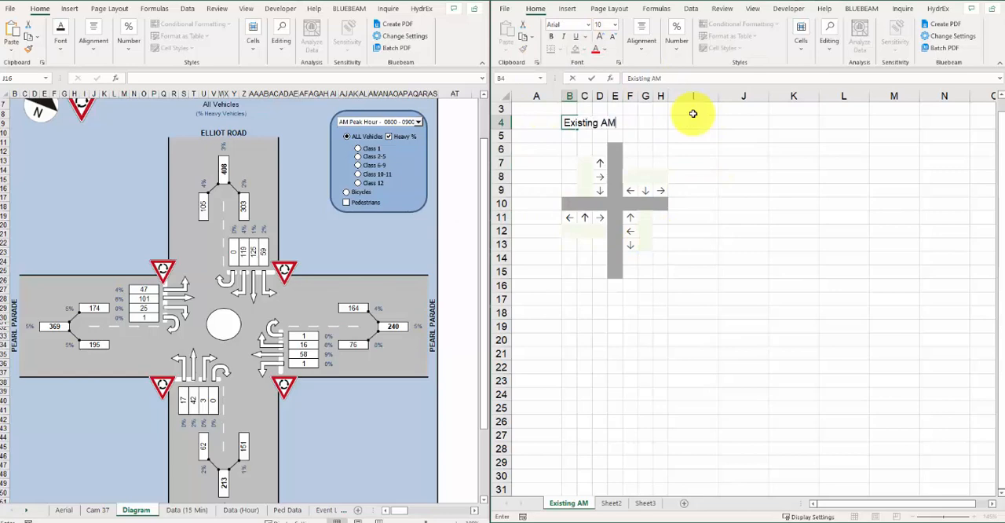
{"action": "key", "text": "Return"}
{"action": "left_click", "coordinate": [694, 299]}
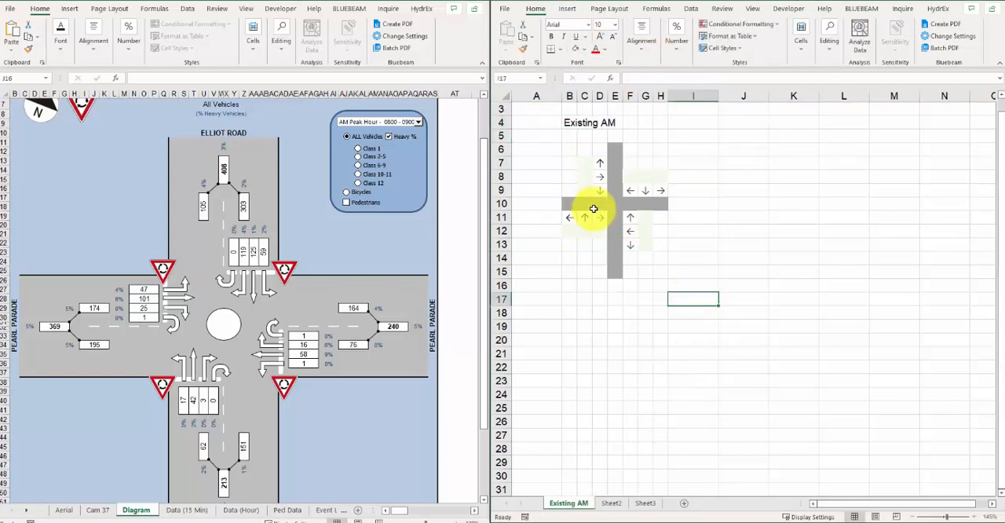
Step: Insert a row above the horizontal grey road at row 10 and a column after the vertical road at column F
{"action": "right_click", "coordinate": [504, 204]}
{"action": "left_click", "coordinate": [536, 289]}
{"action": "left_click", "coordinate": [772, 253]}
{"action": "right_click", "coordinate": [631, 95]}
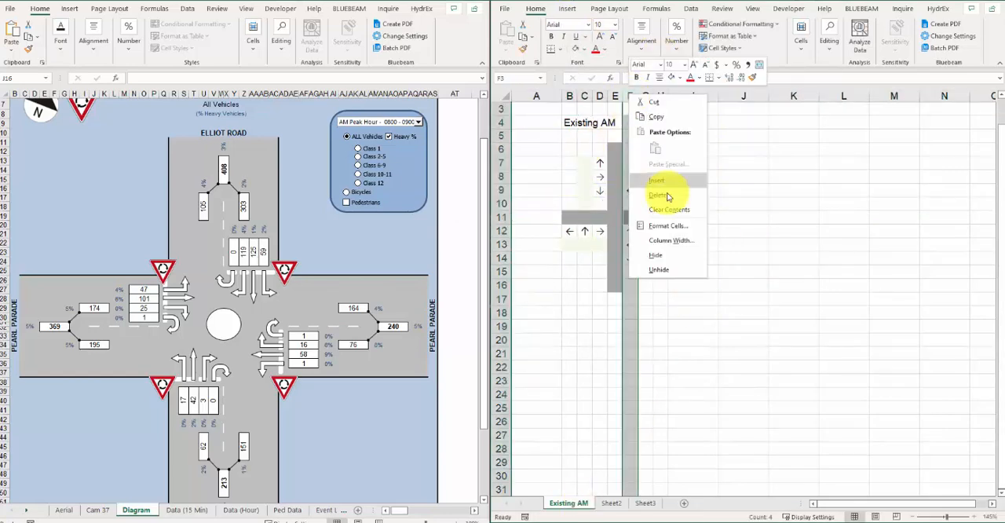
{"action": "left_click", "coordinate": [666, 183]}
{"action": "left_click", "coordinate": [759, 191]}
{"action": "left_click", "coordinate": [777, 166]}
Step: Remove the grey fill from F6:F16 and fill B11:I11 grey as the horizontal road
{"action": "left_click_drag", "start_coordinate": [631, 150], "coordinate": [631, 286]}
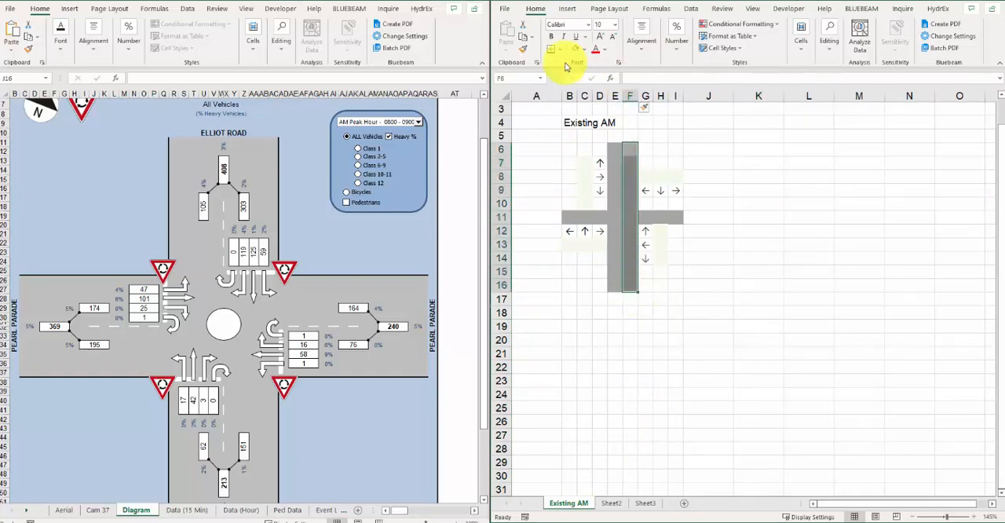
{"action": "left_click", "coordinate": [583, 49]}
{"action": "left_click", "coordinate": [595, 150]}
{"action": "left_click", "coordinate": [571, 217]}
{"action": "left_click_drag", "start_coordinate": [578, 217], "coordinate": [678, 216]}
{"action": "left_click", "coordinate": [582, 48]}
{"action": "left_click", "coordinate": [563, 93]}
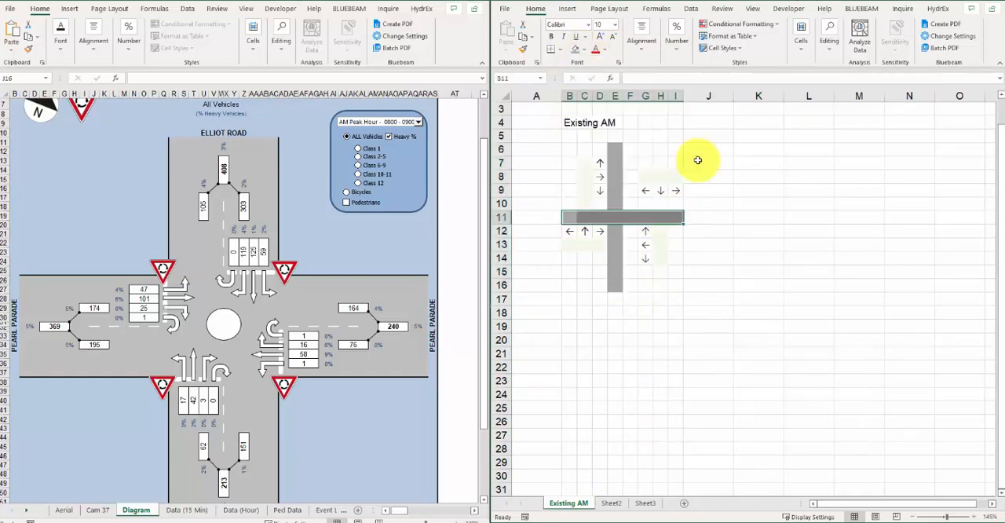
Step: Insert a column before the vertical grey road at column E
{"action": "left_click", "coordinate": [600, 203]}
{"action": "right_click", "coordinate": [615, 96]}
{"action": "left_click", "coordinate": [650, 182]}
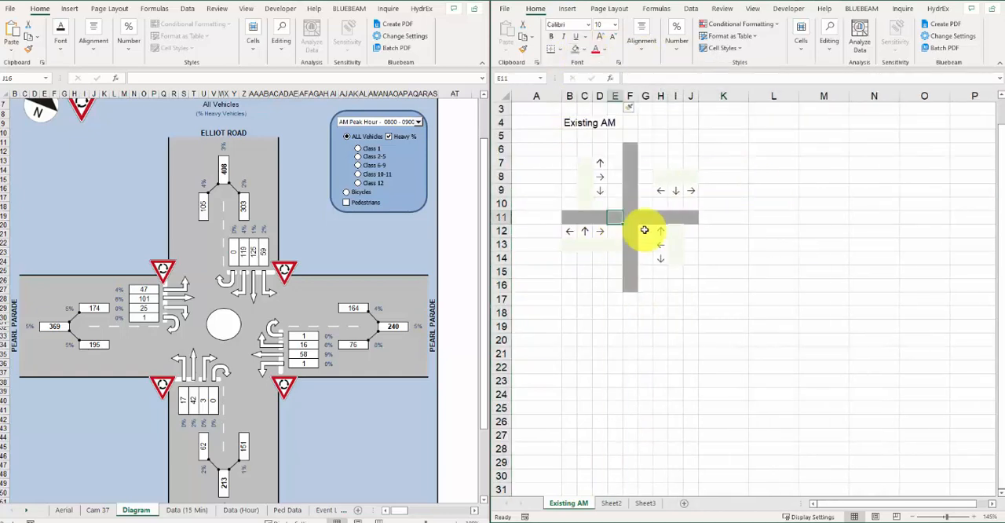
Step: Add the U-turn label "U" next to the arrows in D10, E12 and G9
{"action": "left_click", "coordinate": [603, 203]}
{"action": "type", "text": "U"}
{"action": "left_click", "coordinate": [614, 233]}
{"action": "type", "text": "U"}
{"action": "left_click", "coordinate": [647, 190]}
Step: Move H12:I14 down one row and enter the U-turn label "U" in H12
{"action": "type", "text": "U"}
{"action": "left_click_drag", "start_coordinate": [662, 233], "coordinate": [671, 259]}
{"action": "key", "text": "ctrl+x"}
{"action": "left_click", "coordinate": [659, 244]}
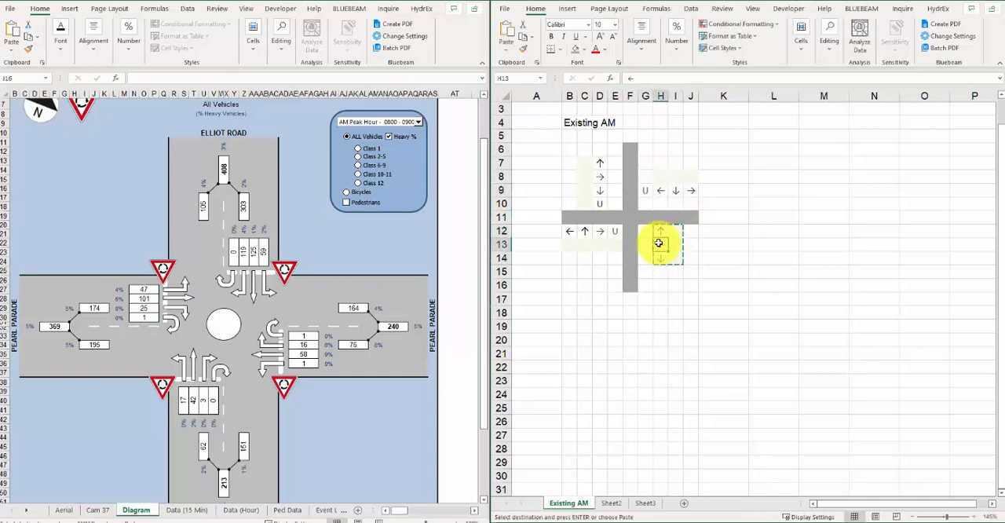
{"action": "type", "text": "U"}
{"action": "left_click", "coordinate": [729, 233]}
Step: Fill the U-turn volume cells I12 and G8 with light green
{"action": "left_click", "coordinate": [676, 232]}
{"action": "left_click", "coordinate": [647, 174], "text": "ctrl"}
{"action": "left_click", "coordinate": [584, 49]}
{"action": "left_click", "coordinate": [631, 99]}
{"action": "left_click", "coordinate": [834, 236]}
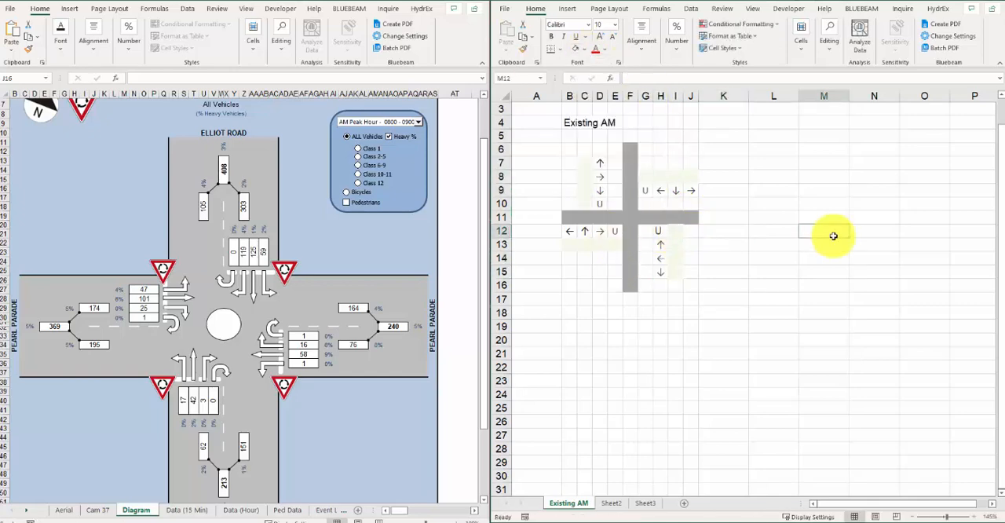
Step: Move the block G8:J9 down one row so its arrows sit directly above the horizontal road
{"action": "left_click_drag", "start_coordinate": [649, 179], "coordinate": [690, 191]}
{"action": "key", "text": "ctrl+x"}
{"action": "left_click", "coordinate": [646, 191]}
{"action": "key", "text": "ctrl+v"}
{"action": "left_click", "coordinate": [763, 206]}
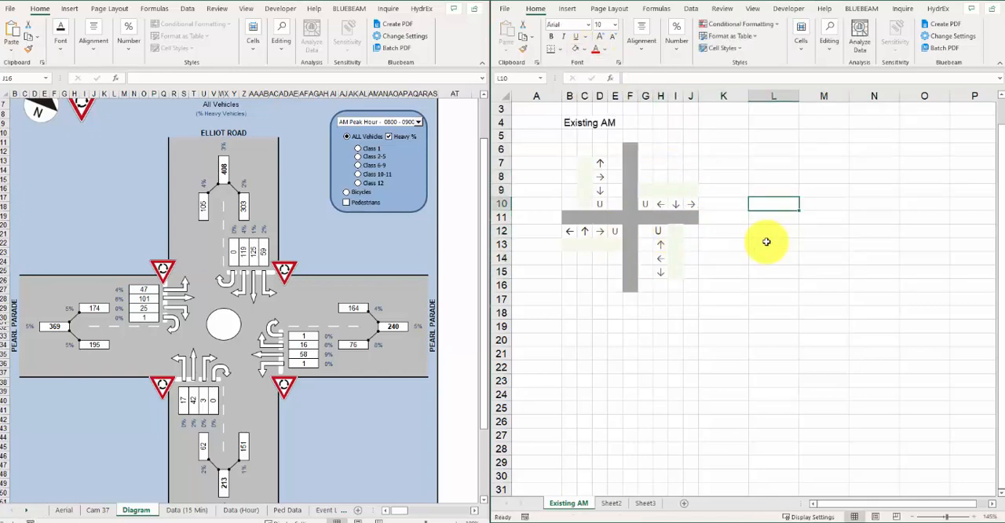
Step: Insert a column before column B to shift the diagram across
{"action": "left_click", "coordinate": [568, 98]}
{"action": "key", "text": "ctrl+shift+plus"}
{"action": "left_click", "coordinate": [781, 207]}
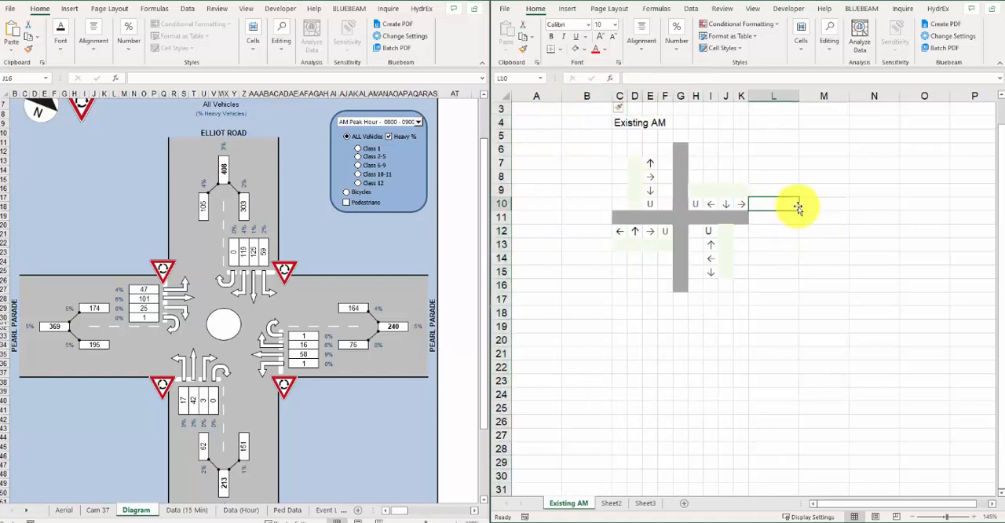
Step: Move the block I12:J15 one column left so its arrows sit directly beside the vertical road
{"action": "left_click_drag", "start_coordinate": [710, 231], "coordinate": [724, 271]}
{"action": "key", "text": "ctrl+x"}
{"action": "left_click", "coordinate": [695, 232]}
{"action": "key", "text": "ctrl+v"}
{"action": "left_click", "coordinate": [875, 247]}
Step: Enter the Elliot Road southern approach volumes 17, 42, 3 and 0 in C13:F13
{"action": "left_click", "coordinate": [622, 243]}
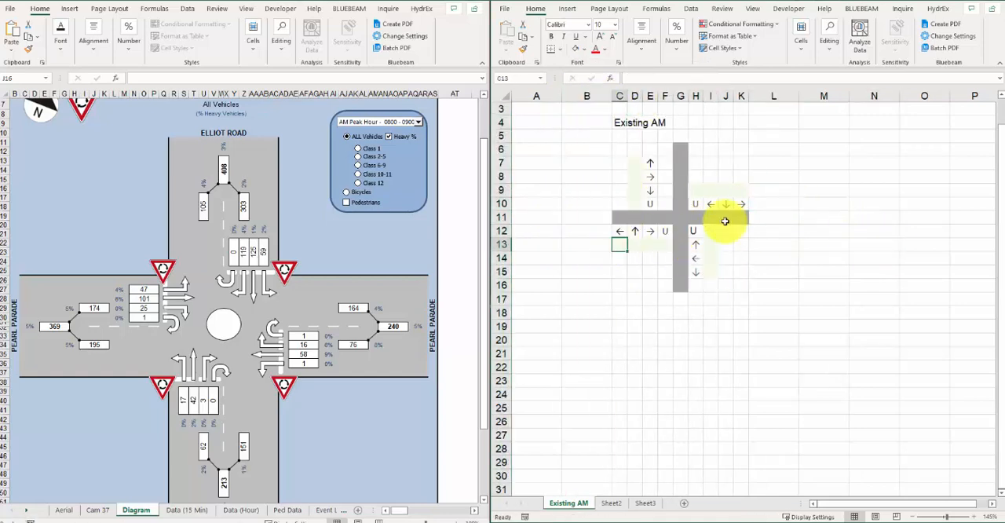
{"action": "type", "text": "17"}
{"action": "key", "text": "Tab"}
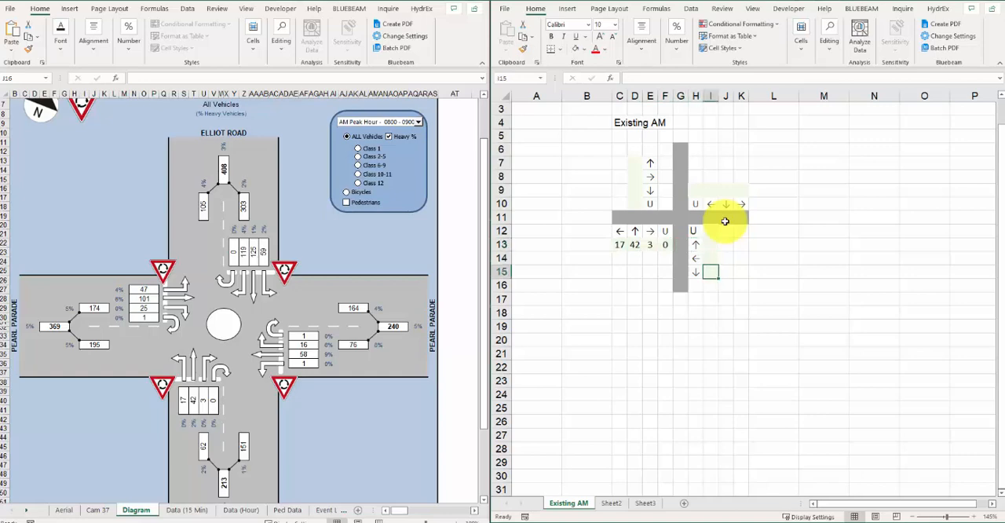
Step: Enter the Pearl Parade eastern approach volumes 1, 16, 58 and 1 in I12:I15
{"action": "type", "text": "1"}
{"action": "key", "text": "Up"}
{"action": "type", "text": "58"}
{"action": "key", "text": "Up"}
{"action": "type", "text": "16"}
{"action": "key", "text": "Up"}
{"action": "type", "text": "1"}
{"action": "left_click", "coordinate": [740, 189]}
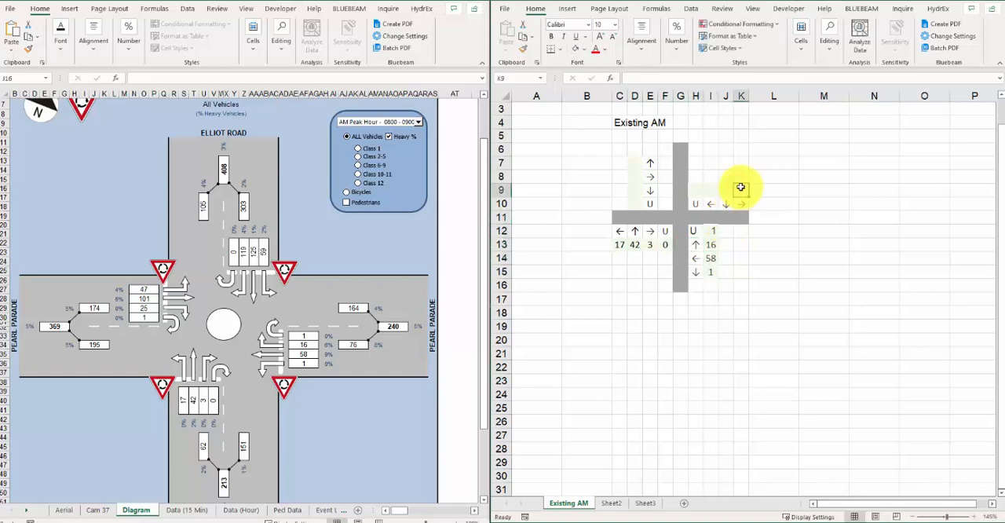
Step: Enter the Elliot Road northern approach volumes 59, 125, 119 and 0 from K9 back to H9
{"action": "type", "text": "59"}
{"action": "key", "text": "Left"}
{"action": "type", "text": "125"}
{"action": "key", "text": "Left"}
{"action": "type", "text": "119"}
{"action": "key", "text": "Left"}
{"action": "type", "text": "0"}
Step: Enter the Pearl Parade western approach volumes 47, 101, 25 and 1 in D7:D10, and widen columns C to K
{"action": "left_click", "coordinate": [634, 168]}
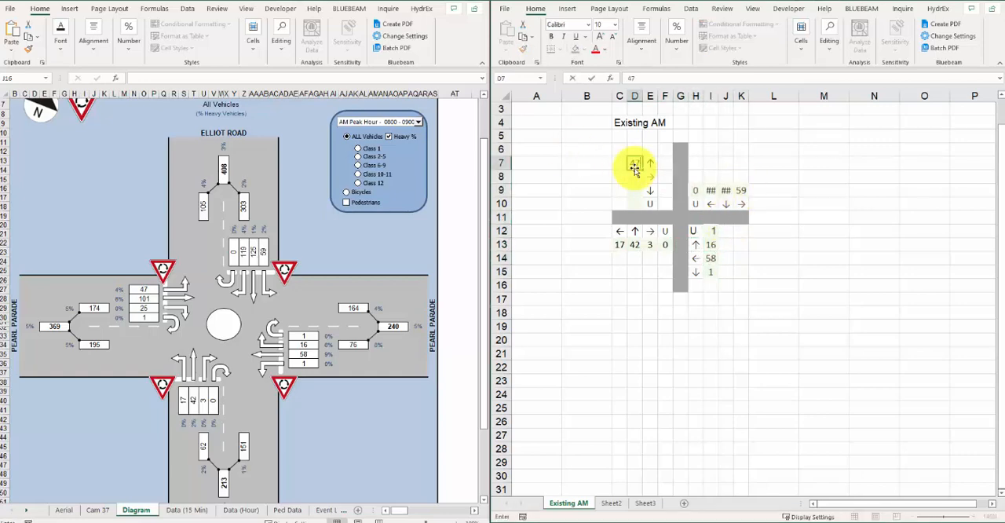
{"action": "key", "text": "Down"}
{"action": "type", "text": "101"}
{"action": "key", "text": "Down"}
{"action": "type", "text": "25"}
{"action": "key", "text": "Down"}
{"action": "type", "text": "1"}
{"action": "left_click_drag", "start_coordinate": [621, 95], "coordinate": [742, 95]}
{"action": "right_click", "coordinate": [742, 95]}
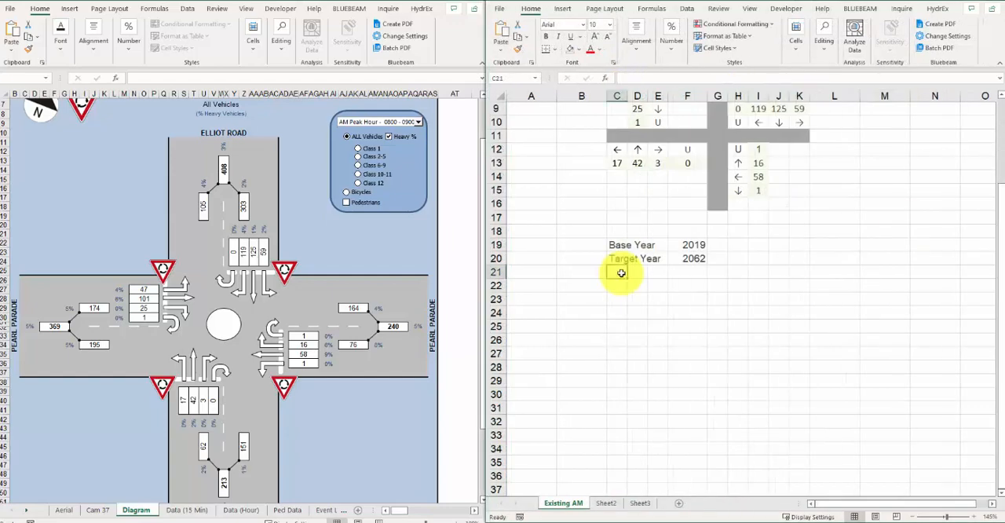
Step: Label C21 "Assumed annual growth rate" and enter 3% in I21
{"action": "type", "text": "Assumed annual growth rate"}
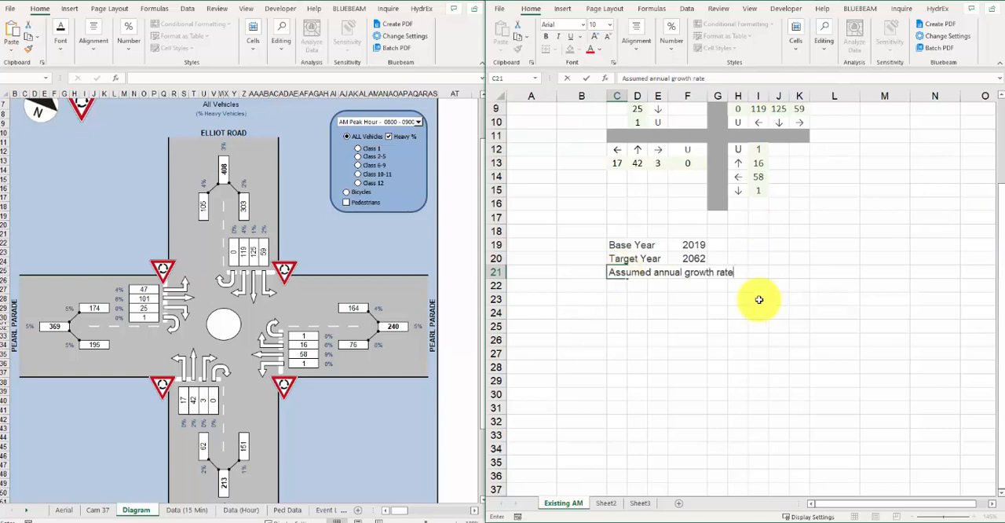
{"action": "left_click", "coordinate": [756, 273]}
{"action": "type", "text": "3"}
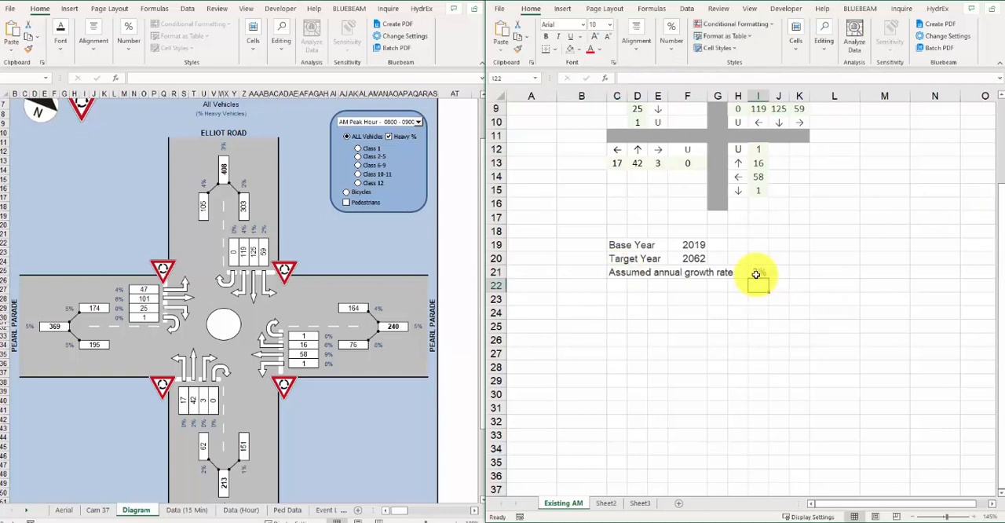
{"action": "key", "text": "Return"}
Step: Copy the whole Existing AM diagram C4:K16 to C24, below the growth assumptions
{"action": "scroll", "coordinate": [774, 328], "scroll_direction": "up", "scroll_amount": 3}
{"action": "left_click_drag", "start_coordinate": [616, 149], "coordinate": [790, 310]}
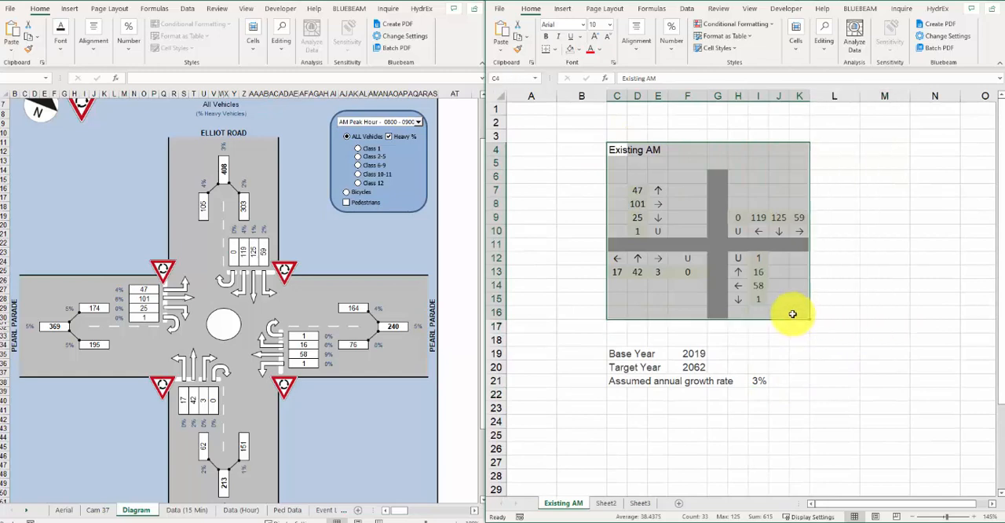
{"action": "key", "text": "ctrl+c"}
{"action": "scroll", "coordinate": [794, 314], "scroll_direction": "down", "scroll_amount": 2}
{"action": "left_click", "coordinate": [622, 337]}
{"action": "key", "text": "ctrl+v"}
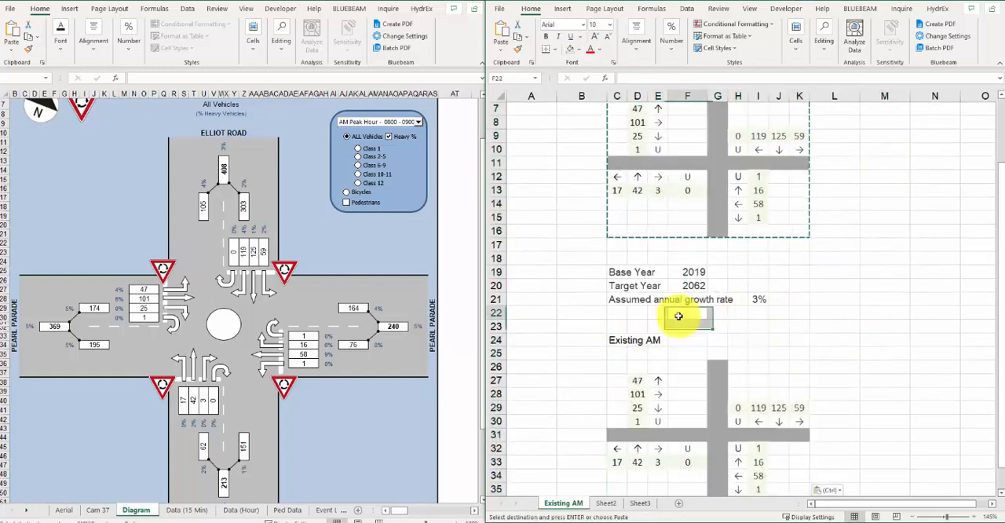
Step: Retitle the copied diagram in C24 as "Future (2062) AM"
{"action": "double_click", "coordinate": [620, 339]}
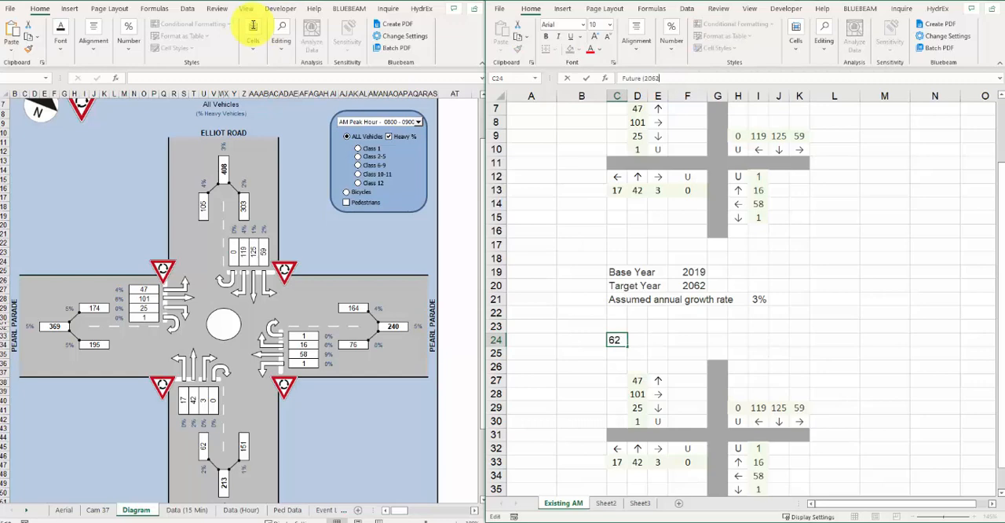
{"action": "type", "text": "Future (2062) AM"}
{"action": "key", "text": "Return"}
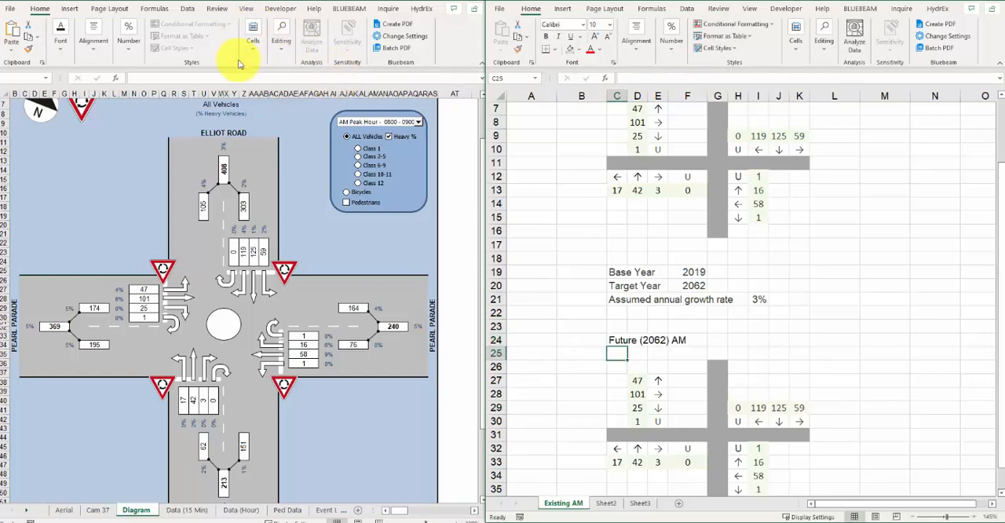
Step: Clear the copied volumes from all four approaches of the Future (2062) AM diagram
{"action": "scroll", "coordinate": [844, 388], "scroll_direction": "down", "scroll_amount": 3}
{"action": "left_click_drag", "start_coordinate": [636, 339], "coordinate": [641, 384]}
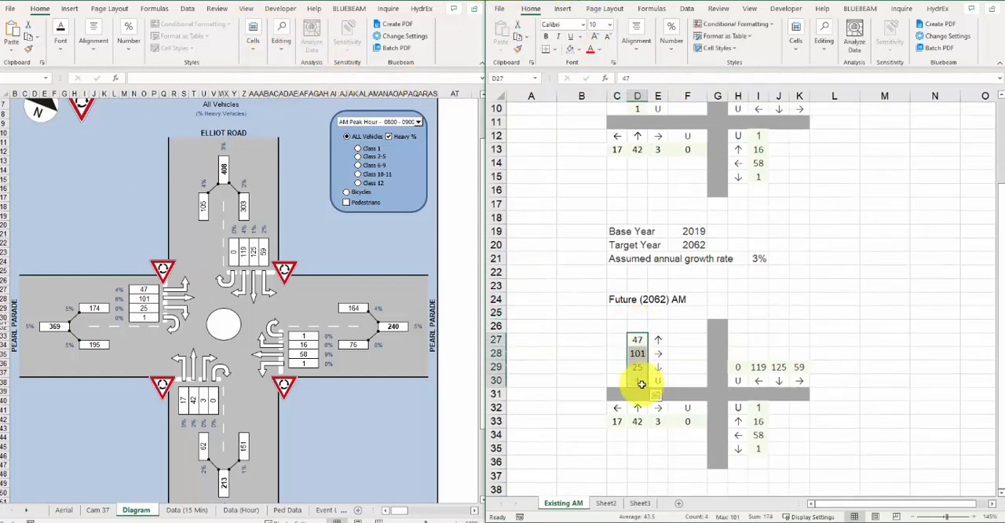
{"action": "key", "text": "Delete"}
{"action": "left_click_drag", "start_coordinate": [618, 422], "coordinate": [688, 422]}
{"action": "key", "text": "Delete"}
{"action": "left_click_drag", "start_coordinate": [739, 367], "coordinate": [791, 370]}
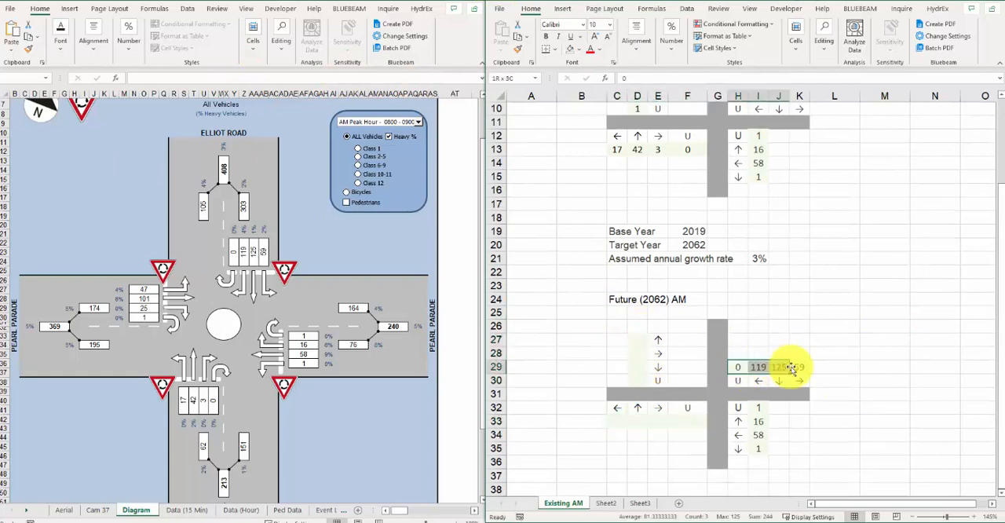
{"action": "key", "text": "Delete"}
{"action": "left_click_drag", "start_coordinate": [758, 404], "coordinate": [760, 444]}
{"action": "key", "text": "Delete"}
Step: Build the compound growth formula =D7*(1+I21)^(F20-F19) in D27
{"action": "left_click", "coordinate": [645, 340]}
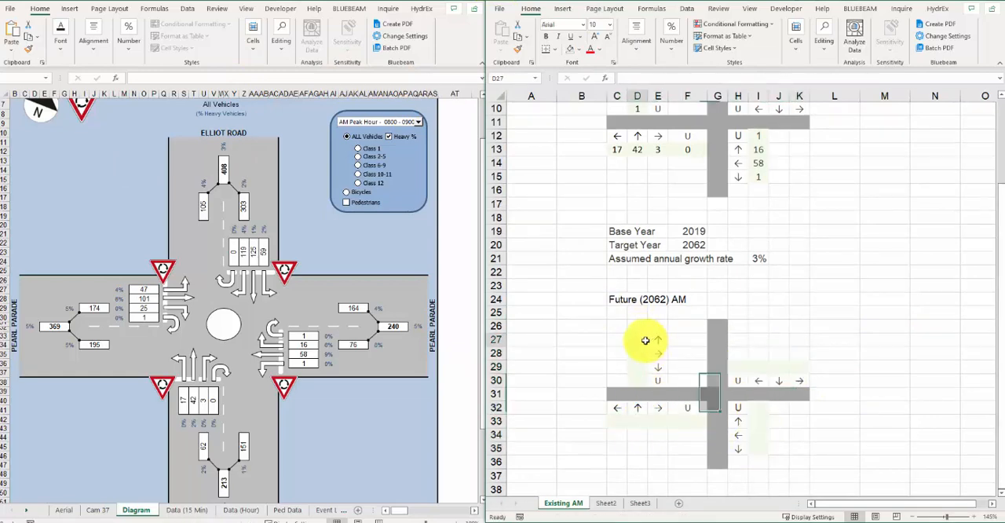
{"action": "type", "text": "="}
{"action": "scroll", "coordinate": [637, 157], "scroll_direction": "up", "scroll_amount": 2}
{"action": "left_click", "coordinate": [638, 149]}
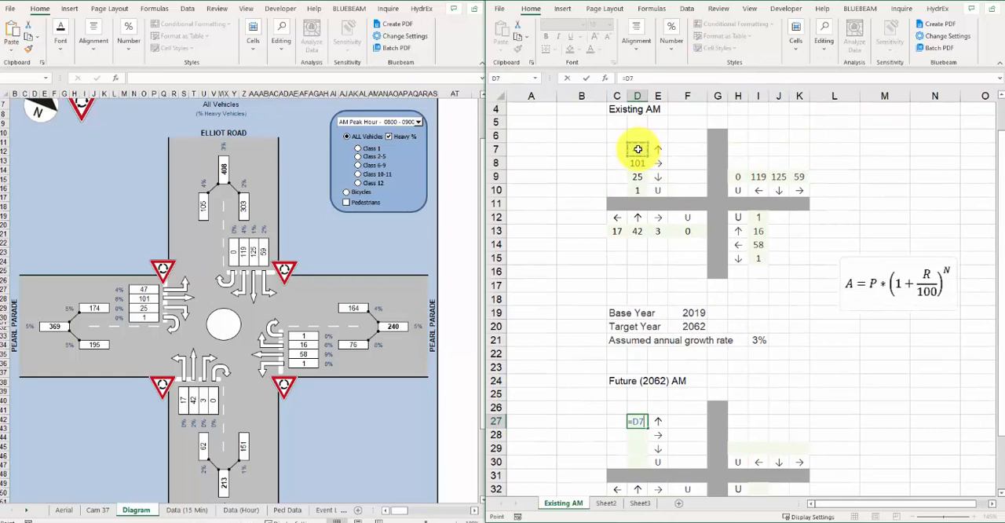
{"action": "type", "text": "*(1+"}
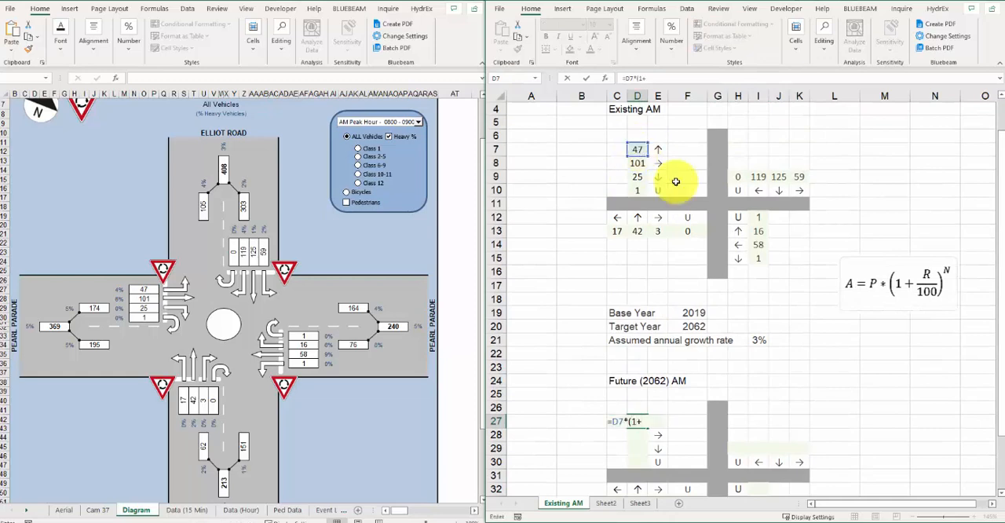
{"action": "left_click", "coordinate": [758, 339]}
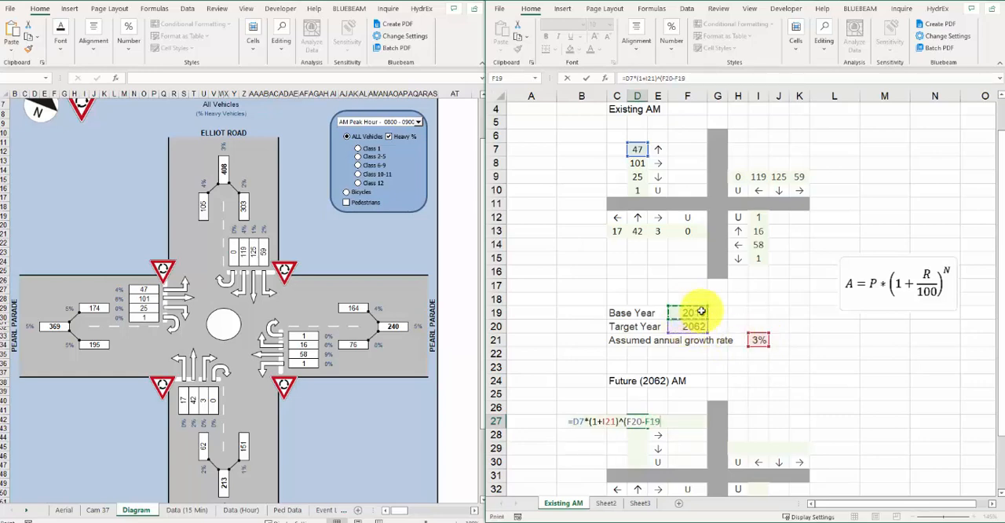
{"action": "type", "text": ")"}
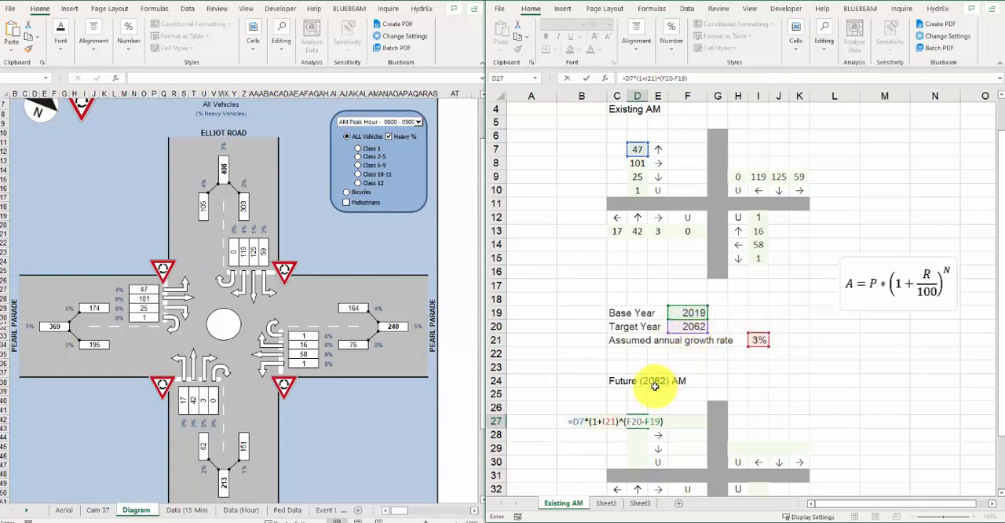
Step: Make the growth rate and year references in D27's formula absolute, as $I$21, $F$20 and $F$19, and commit it
{"action": "left_click", "coordinate": [610, 422]}
{"action": "key", "text": "F4"}
{"action": "left_click", "coordinate": [668, 421]}
{"action": "key", "text": "F4"}
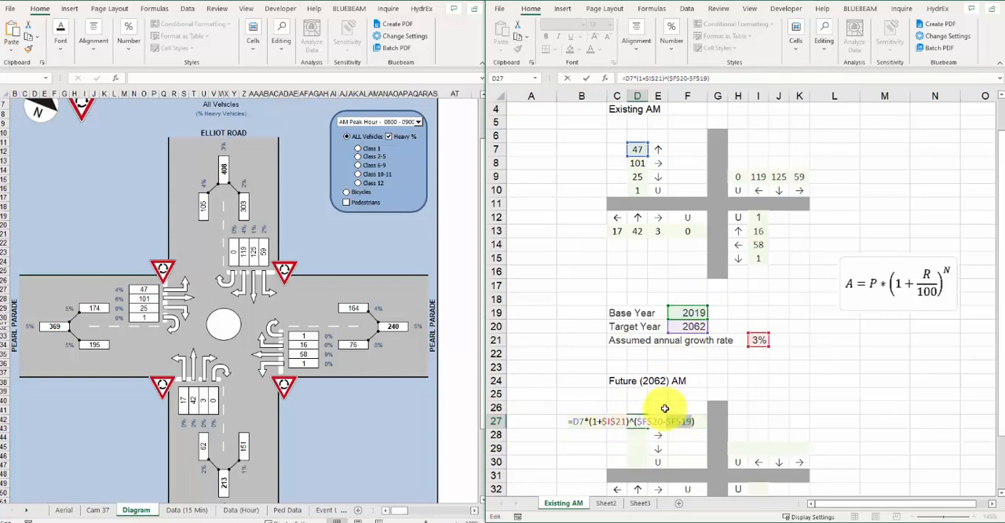
{"action": "key", "text": "Return"}
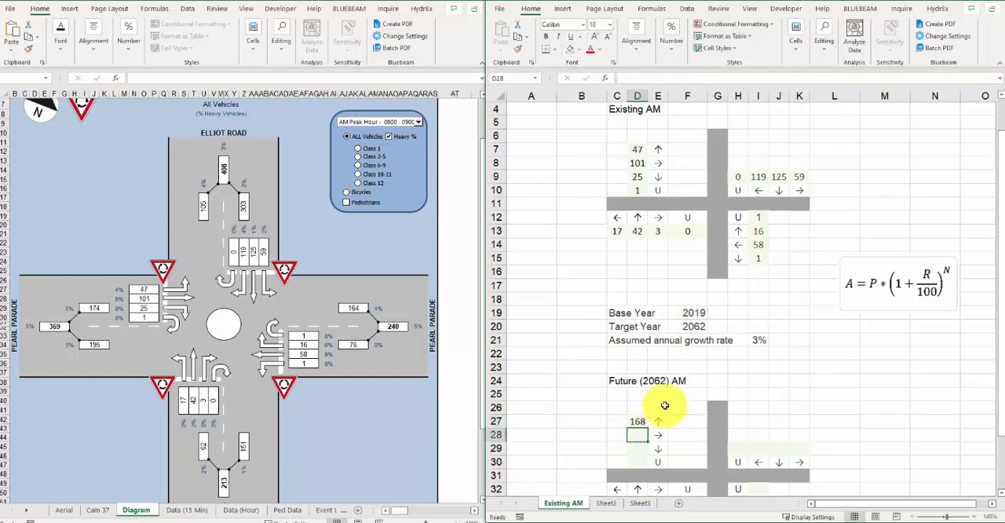
Step: Copy the growth formula from D27 into D28:D30, C33:F33, H29:K29 and I32:I35 of the future diagram
{"action": "scroll", "coordinate": [667, 400], "scroll_direction": "down", "scroll_amount": 2}
{"action": "left_click", "coordinate": [636, 340]}
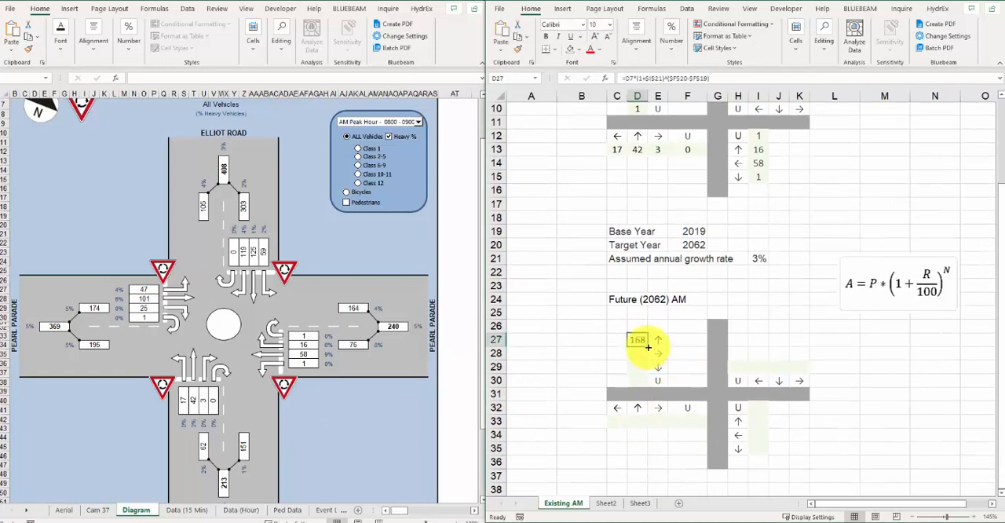
{"action": "left_click_drag", "start_coordinate": [647, 346], "coordinate": [688, 424]}
{"action": "left_click", "coordinate": [645, 383]}
{"action": "key", "text": "ctrl+c"}
{"action": "key", "text": "ctrl+v"}
{"action": "left_click_drag", "start_coordinate": [734, 367], "coordinate": [794, 368]}
{"action": "key", "text": "ctrl+v"}
{"action": "left_click_drag", "start_coordinate": [758, 408], "coordinate": [762, 446]}
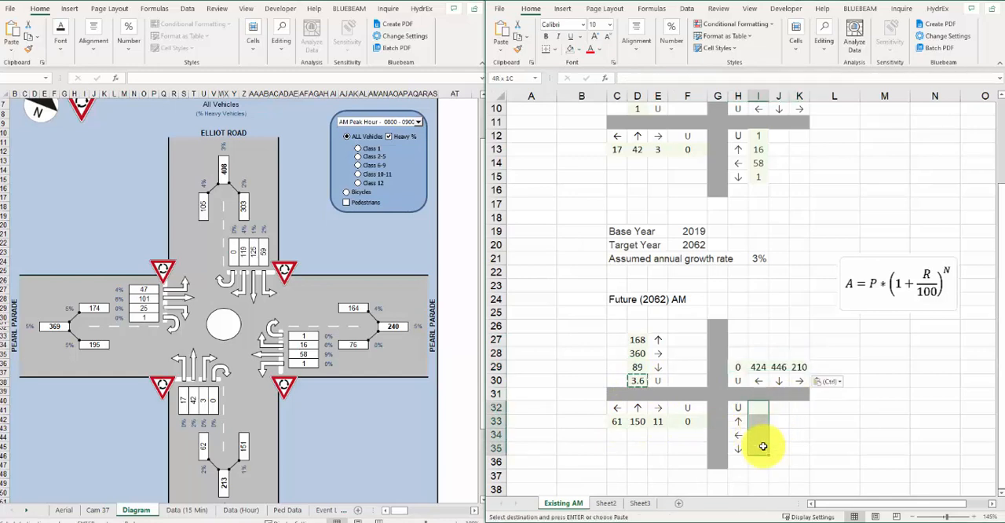
{"action": "key", "text": "ctrl+v"}
{"action": "key", "text": "Escape"}
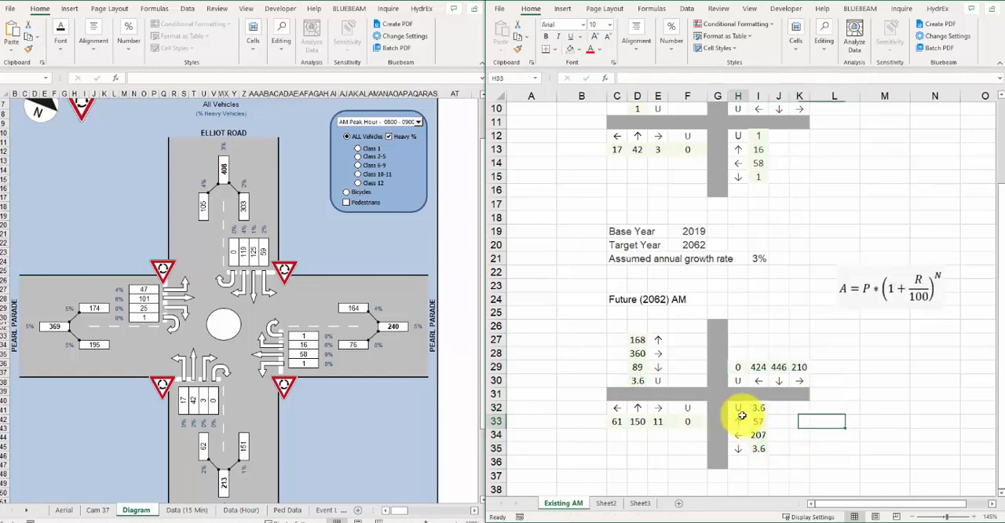
Step: Add the bold note "Assume minimum 10 vehicles" in C38 and enter 10 in J38
{"action": "left_click", "coordinate": [735, 424]}
{"action": "left_click", "coordinate": [619, 490]}
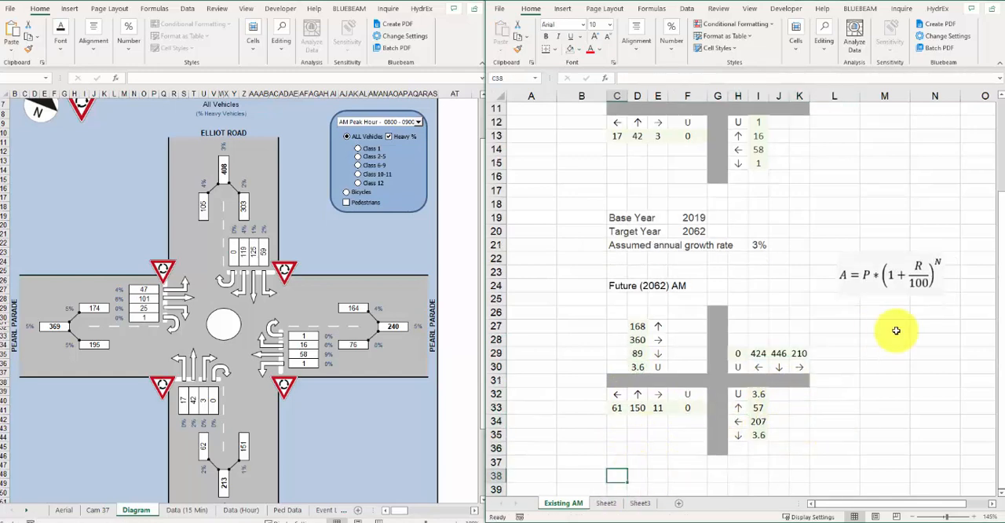
{"action": "type", "text": "Assume minimum 10 vehicles"}
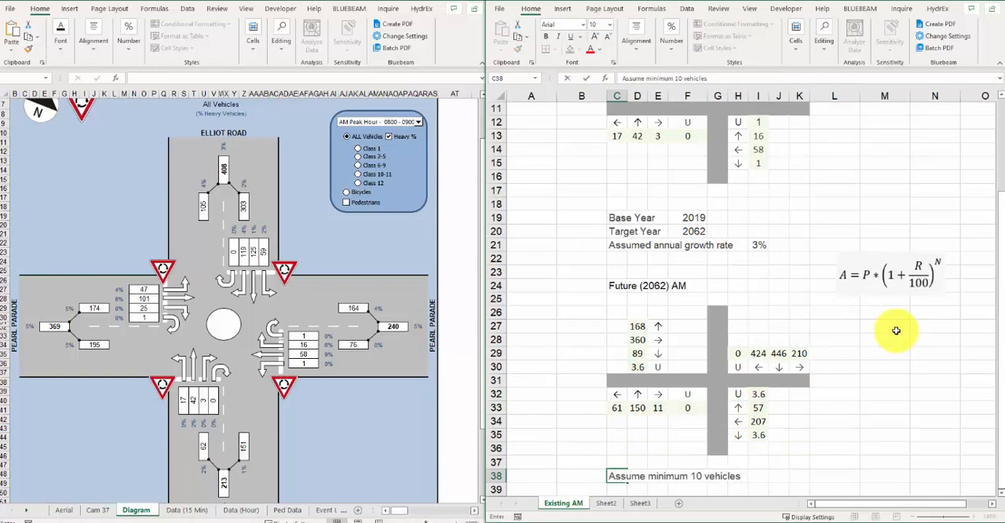
{"action": "key", "text": "ctrl+Return"}
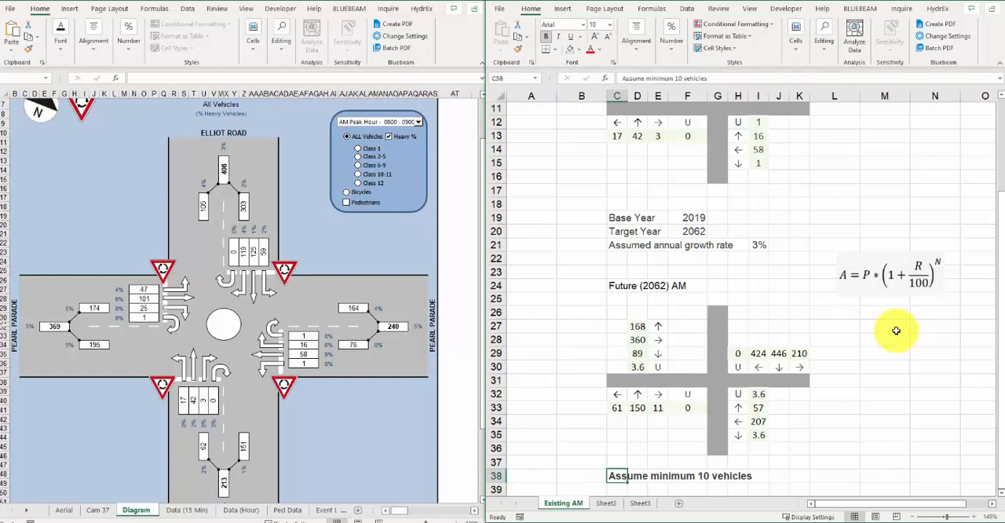
{"action": "left_click", "coordinate": [777, 475]}
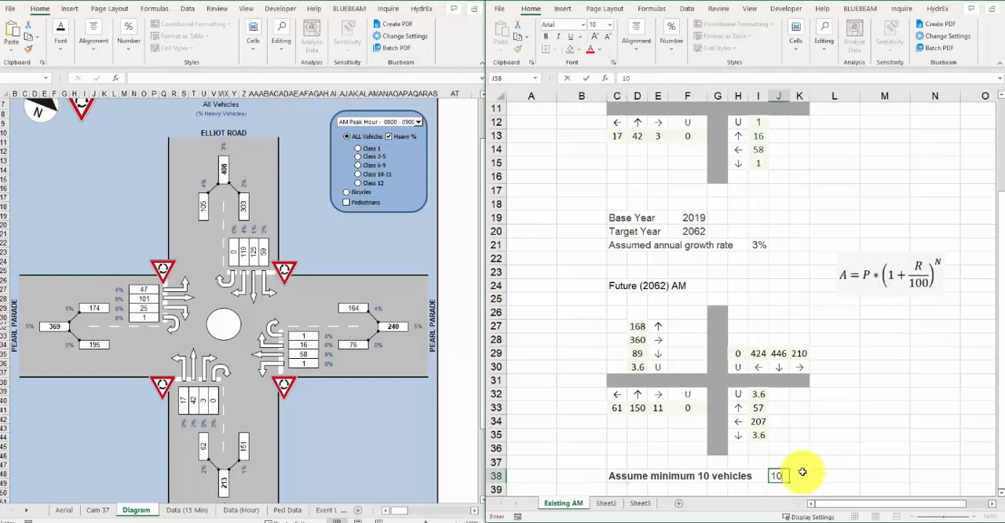
{"action": "type", "text": "10"}
{"action": "key", "text": "Return"}
Step: Wrap the D27 formula in MAX with the minimum in J38: =MAX(D7*(1+$I$21)^($F$20-$F$19),$J$38)
{"action": "left_click", "coordinate": [638, 326]}
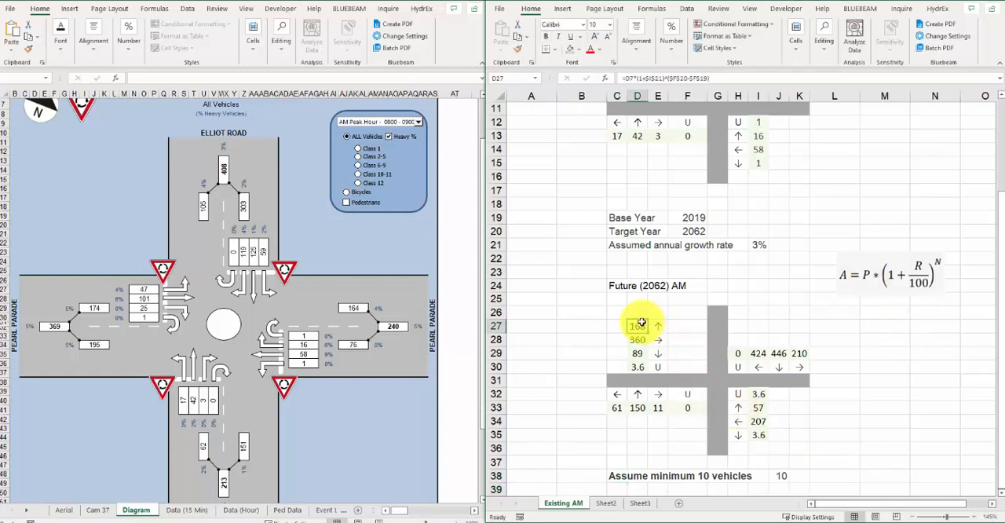
{"action": "left_click", "coordinate": [626, 76]}
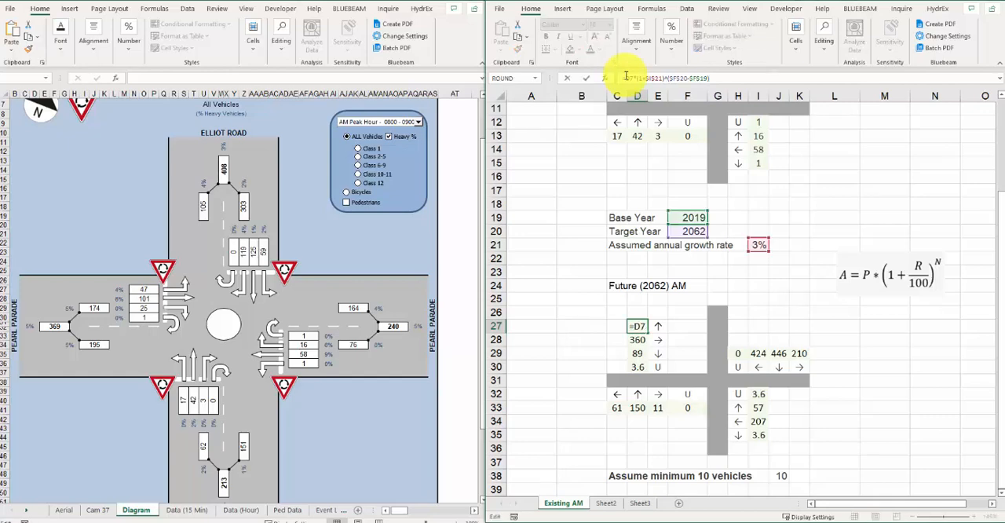
{"action": "type", "text": "max("}
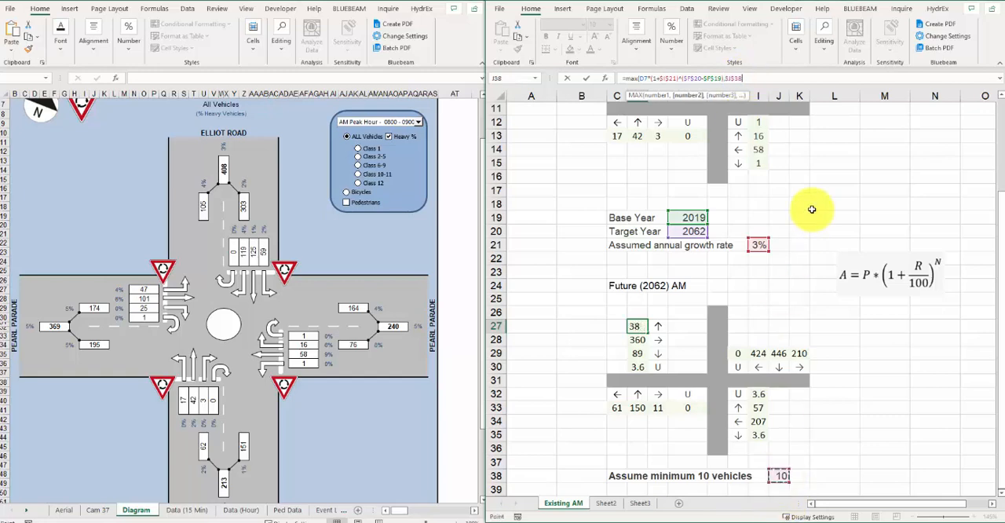
{"action": "key", "text": "Return"}
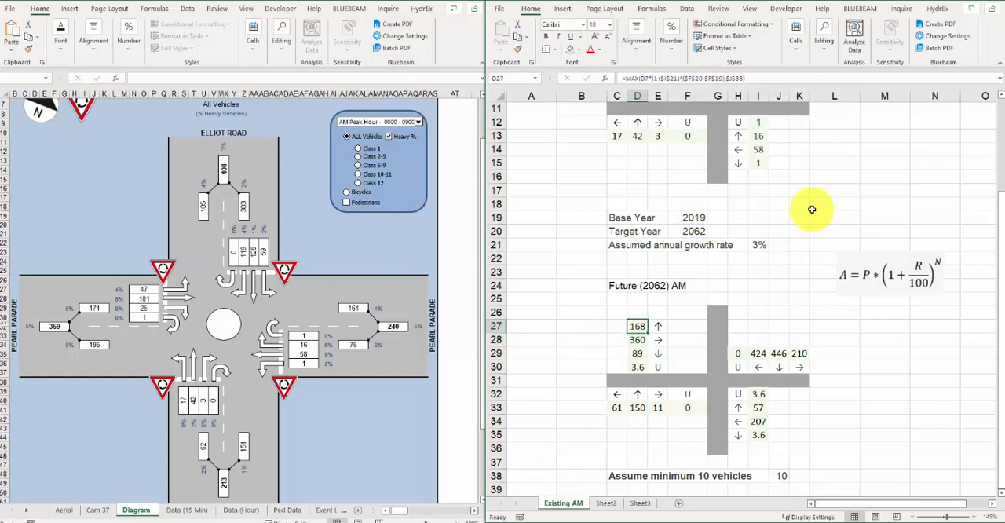
Step: Copy the MAX formula from D27 to the other western approach cells D28:D30
{"action": "key", "text": "shift+Down"}
{"action": "key", "text": "shift+Down"}
{"action": "key", "text": "ctrl+v"}
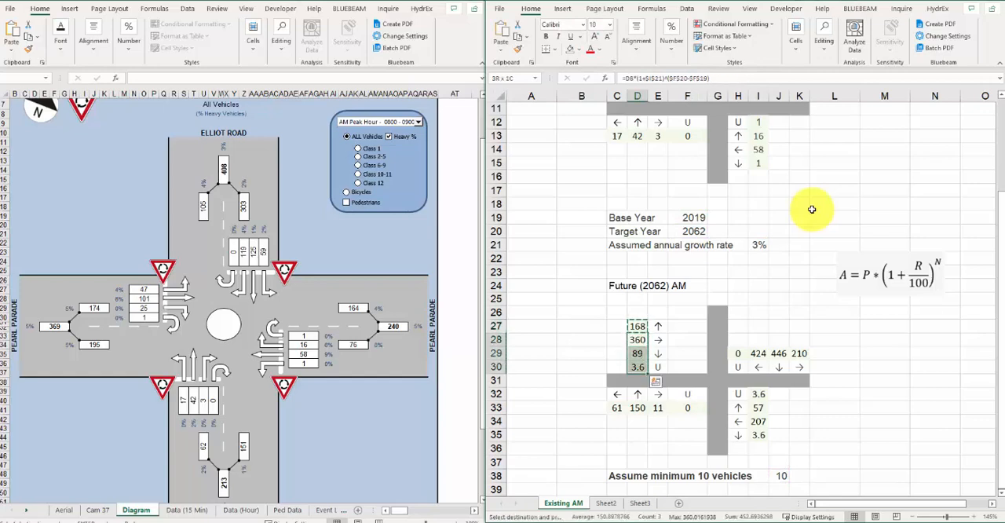
{"action": "key", "text": "ctrl+v"}
Step: Paste the MAX formula over the southern approach volumes in C33:F33
{"action": "key", "text": "Down"}
{"action": "key", "text": "Down"}
{"action": "key", "text": "Down"}
{"action": "key", "text": "Down"}
{"action": "key", "text": "Down"}
{"action": "key", "text": "Left"}
{"action": "key", "text": "shift+Right"}
{"action": "key", "text": "shift+Right"}
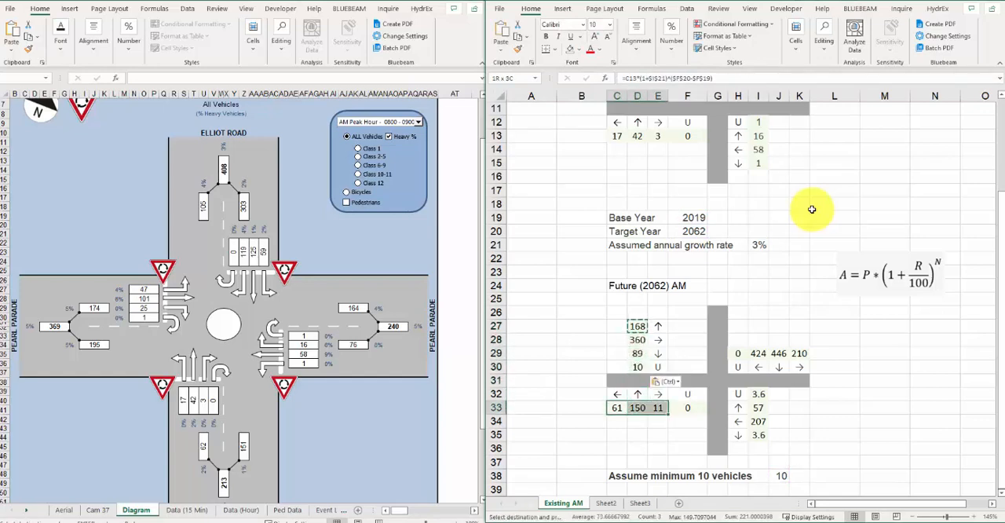
{"action": "key", "text": "ctrl+v"}
Step: Paste the MAX formula over the eastern approach volumes in I32:I35
{"action": "key", "text": "Right"}
{"action": "key", "text": "Right"}
{"action": "key", "text": "Right"}
{"action": "key", "text": "Right"}
{"action": "key", "text": "Right"}
{"action": "key", "text": "Right"}
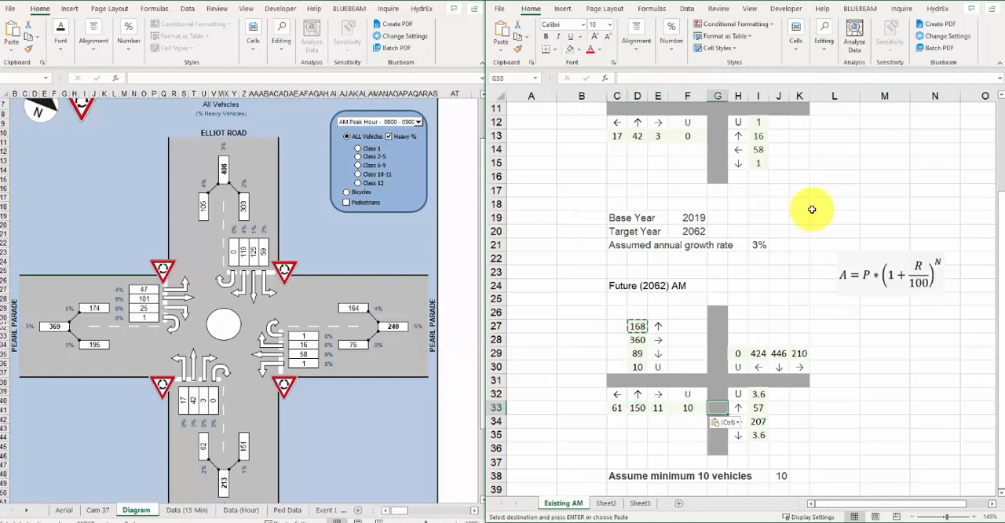
{"action": "key", "text": "Down"}
{"action": "key", "text": "Down"}
{"action": "key", "text": "shift+Up"}
{"action": "key", "text": "shift+Up"}
{"action": "key", "text": "shift+Up"}
{"action": "key", "text": "shift+Up"}
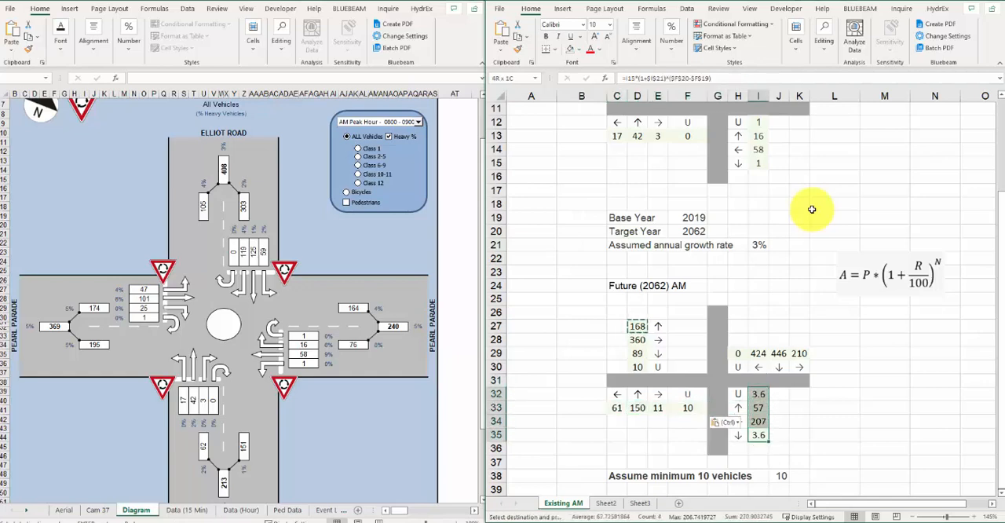
{"action": "key", "text": "ctrl+v"}
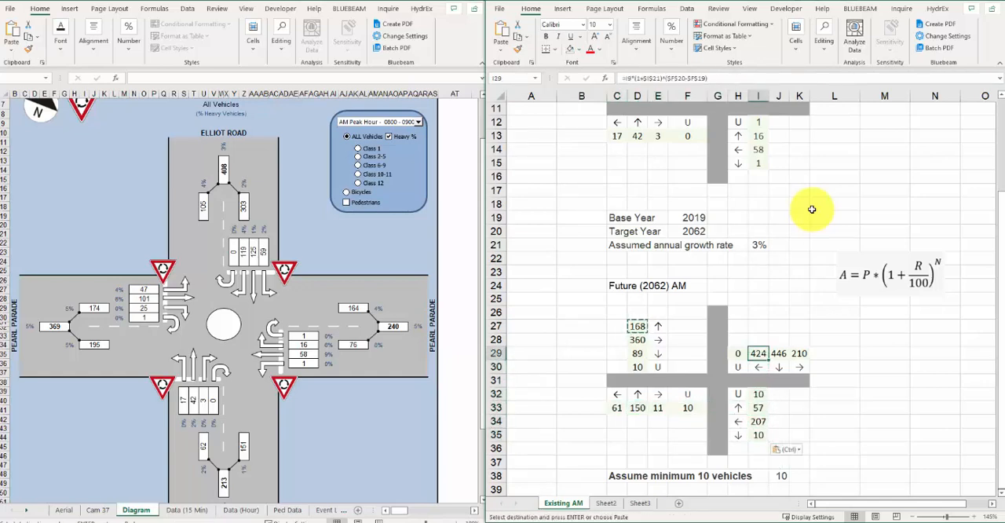
Step: Paste the MAX formula over the northern approach volumes in H29:K29 and deselect the range
{"action": "key", "text": "Left"}
{"action": "key", "text": "shift+Right"}
{"action": "key", "text": "shift+Right"}
{"action": "key", "text": "shift+Right"}
{"action": "key", "text": "ctrl+v"}
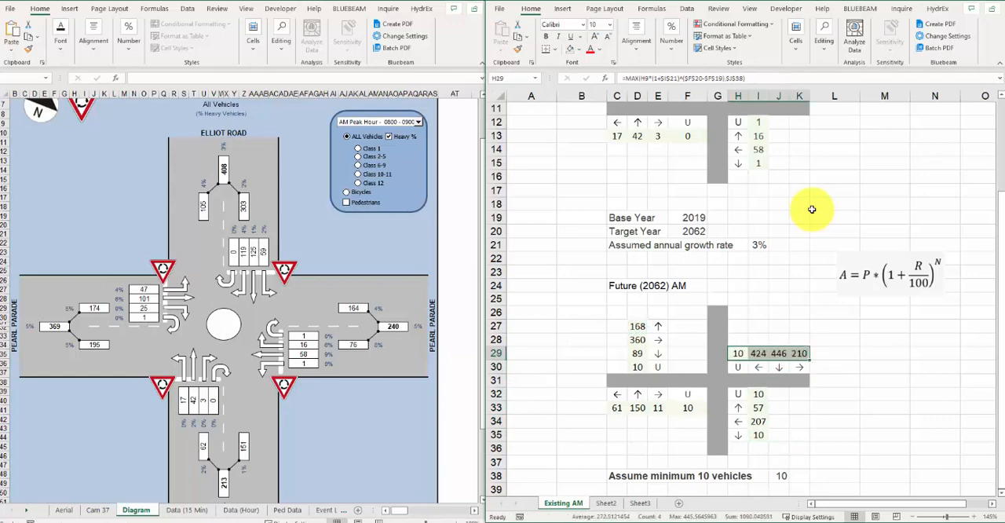
{"action": "left_click", "coordinate": [826, 367]}
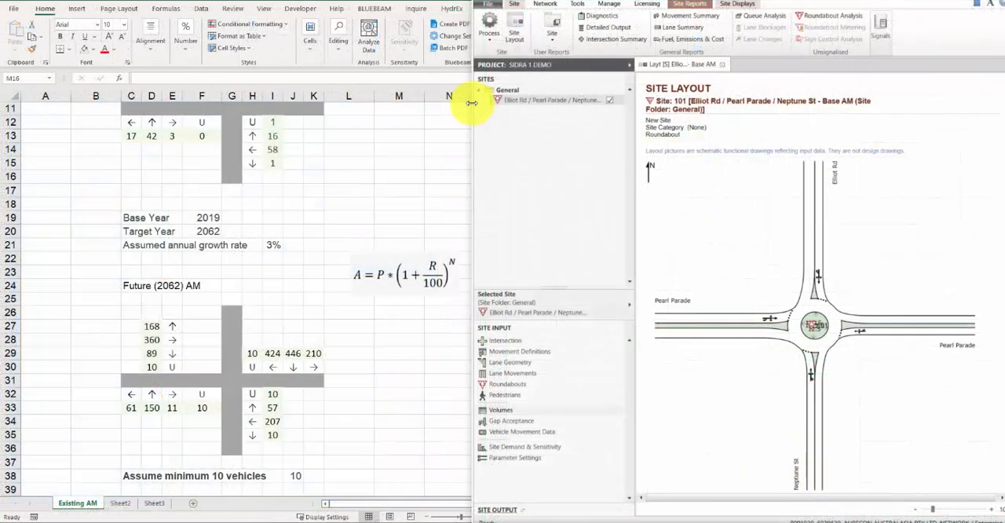
Step: Switch to SIDRA, clone the Base AM site, and name the copy Elliot Rd / Pearl Parade / Neptune St - 2062 AM (Do-Nothing)
{"action": "right_click", "coordinate": [538, 101]}
{"action": "left_click", "coordinate": [573, 132]}
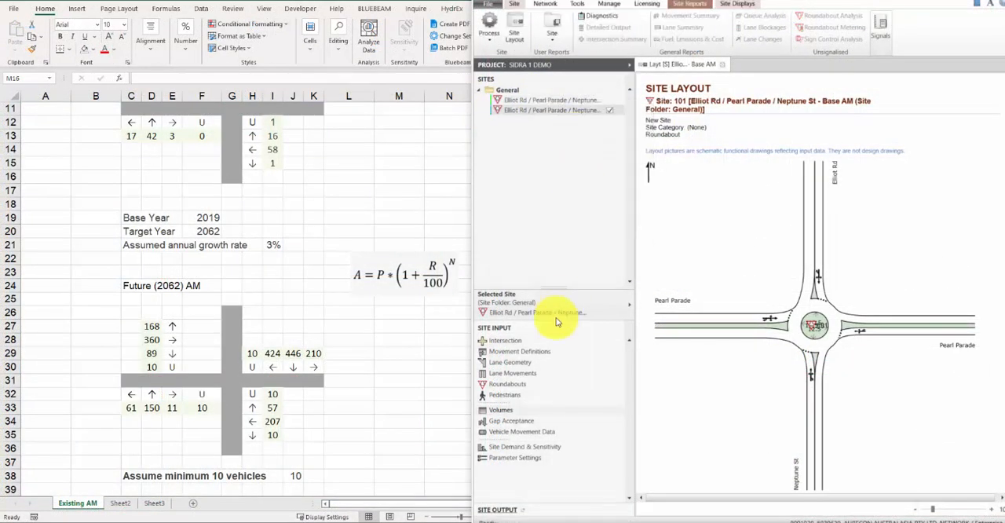
{"action": "left_click", "coordinate": [480, 340]}
{"action": "left_click_drag", "start_coordinate": [607, 139], "coordinate": [756, 149]}
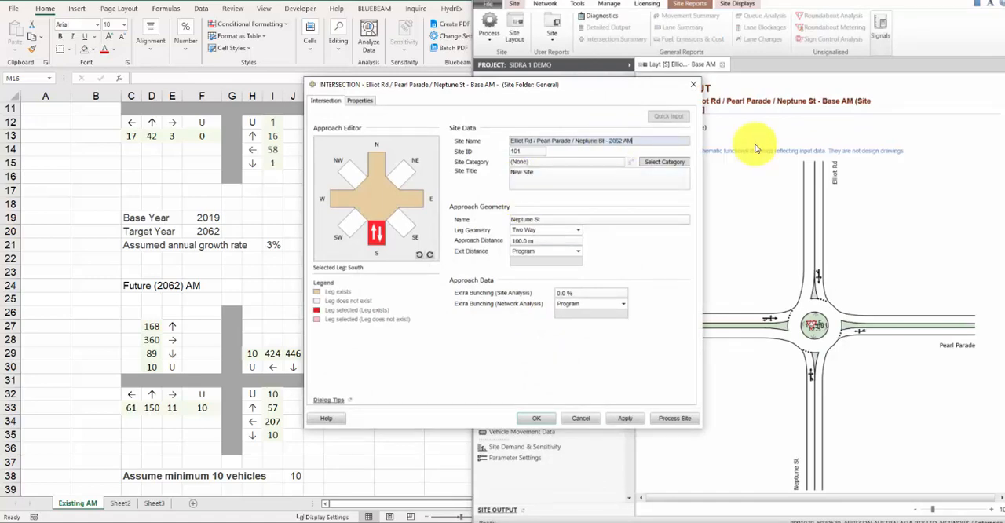
{"action": "left_click", "coordinate": [532, 420]}
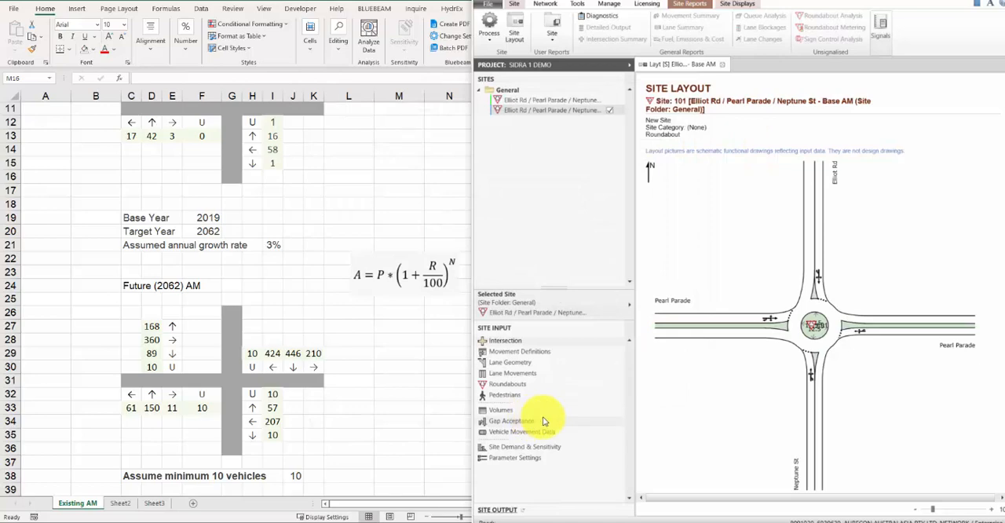
{"action": "left_click", "coordinate": [529, 346]}
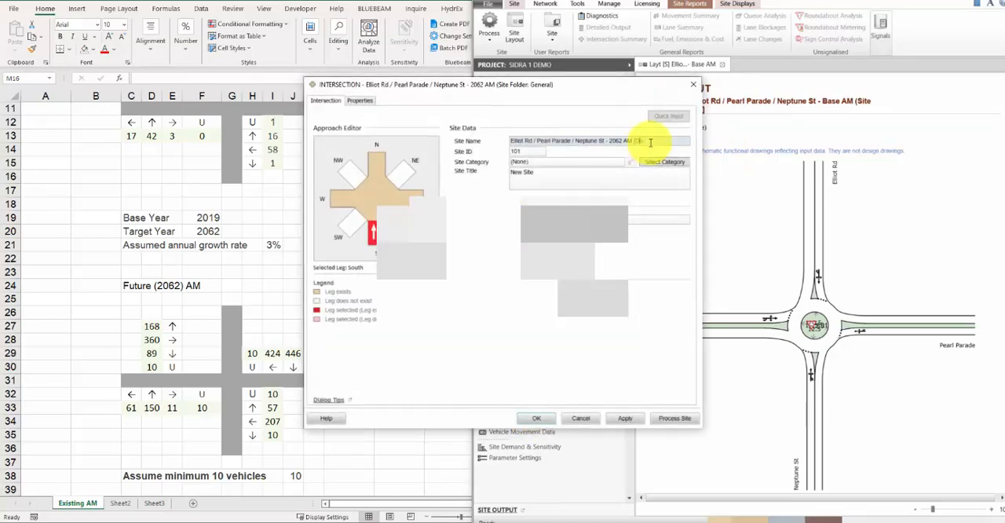
{"action": "left_click", "coordinate": [537, 417]}
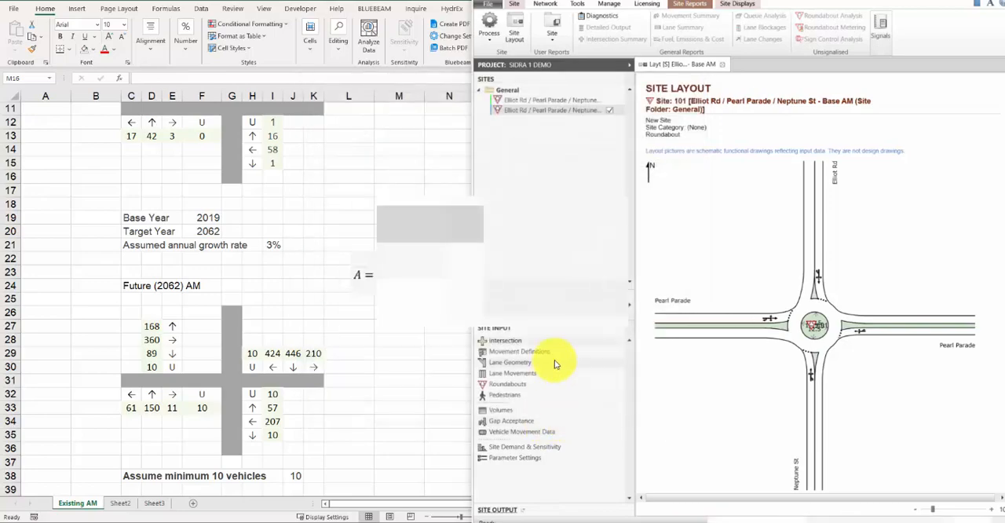
Step: Set the 2062 site's L2, T1, R2, U volumes to 61, 150, 11, 10 from the south and 10, 207, 57, 10 from the east
{"action": "left_click", "coordinate": [516, 416]}
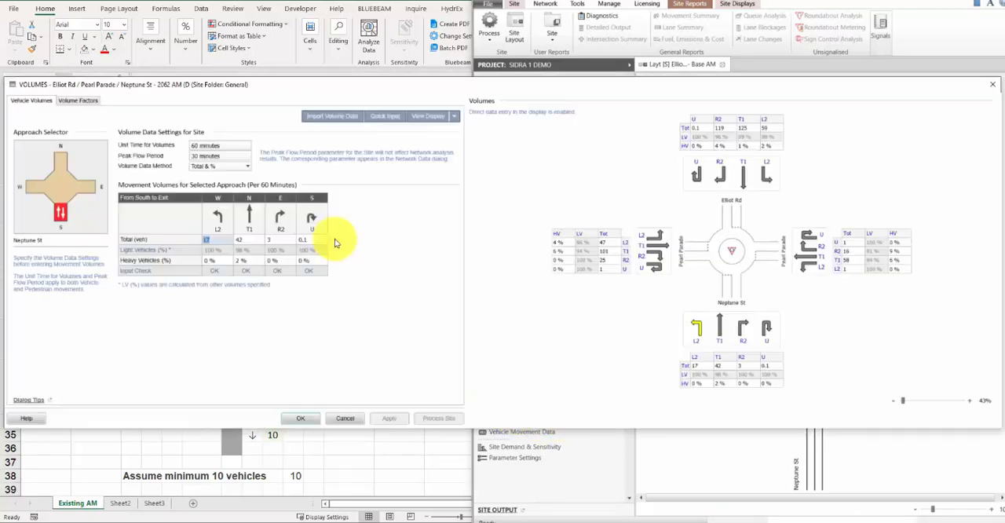
{"action": "left_click", "coordinate": [454, 116]}
{"action": "left_click", "coordinate": [437, 141]}
{"action": "left_click_drag", "start_coordinate": [254, 95], "coordinate": [754, 93]}
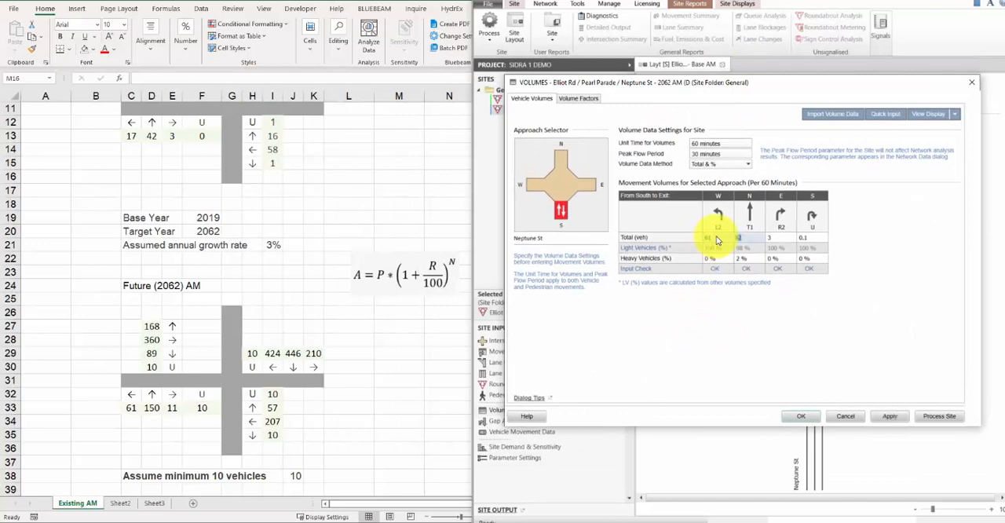
{"action": "left_click", "coordinate": [583, 183]}
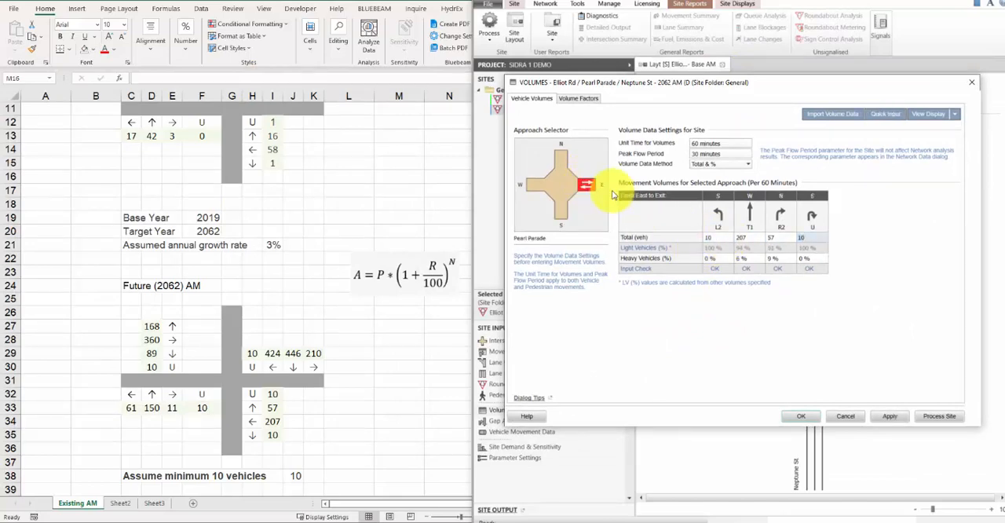
Step: Set the L2, T1, R2, U volumes to 210, 446, 424, 10 from the north and 168, 360, 89, 10 from the west
{"action": "left_click", "coordinate": [560, 161]}
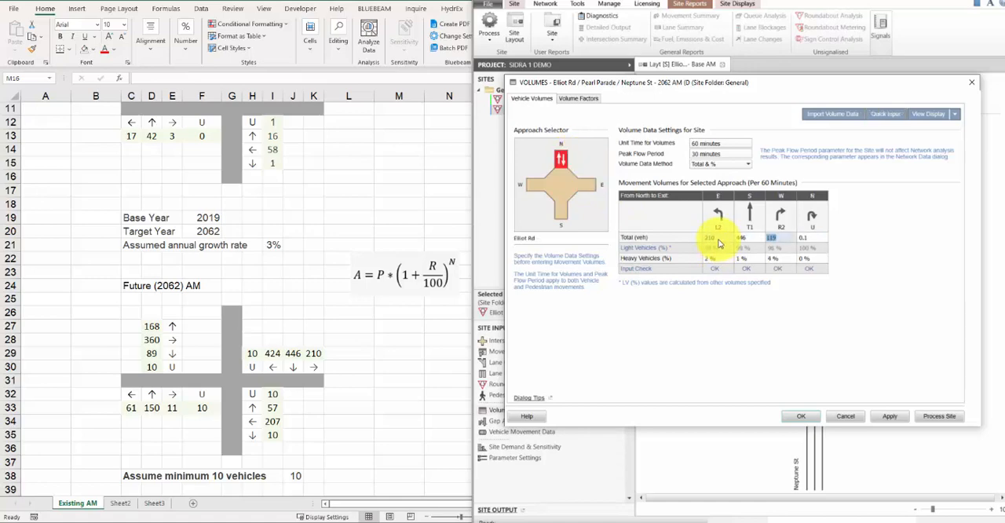
{"action": "left_click", "coordinate": [535, 185]}
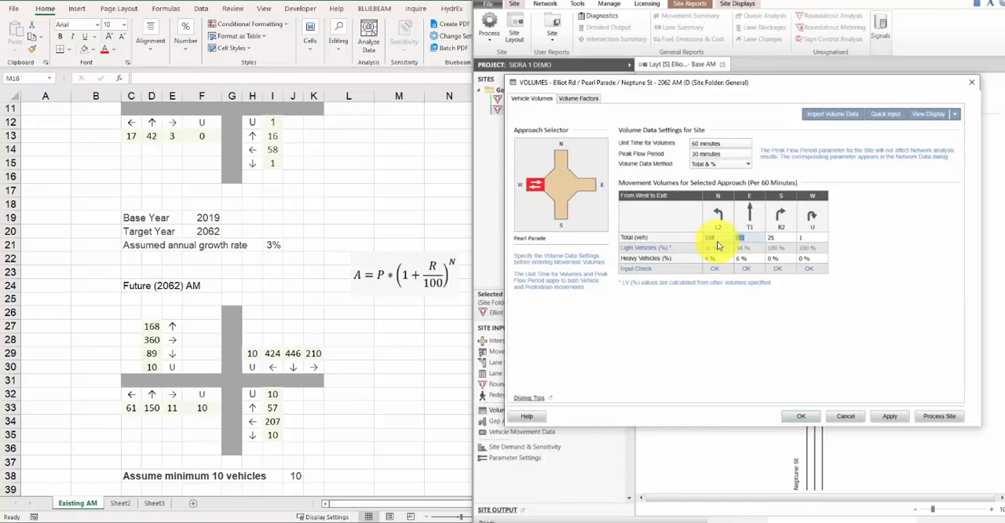
{"action": "type", "text": "89"}
{"action": "key", "text": "Tab"}
{"action": "type", "text": "10"}
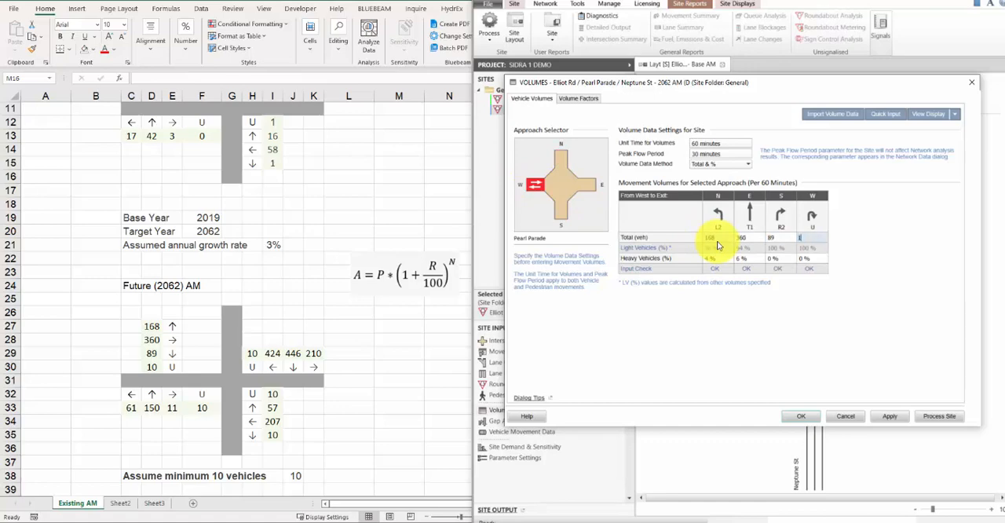
Step: Process the 2062 AM (Do-Nothing) site and open its Movement Summary report
{"action": "left_click", "coordinate": [947, 424]}
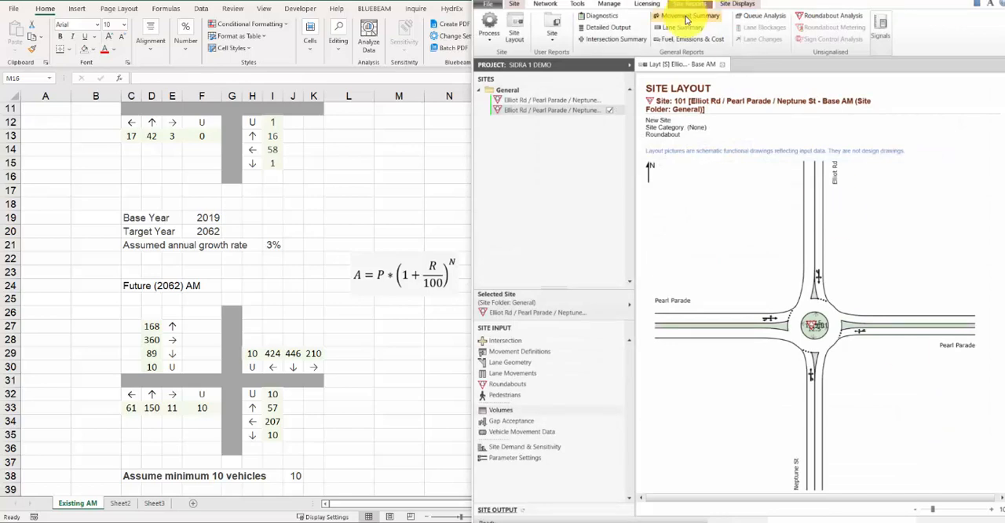
{"action": "left_click", "coordinate": [687, 17]}
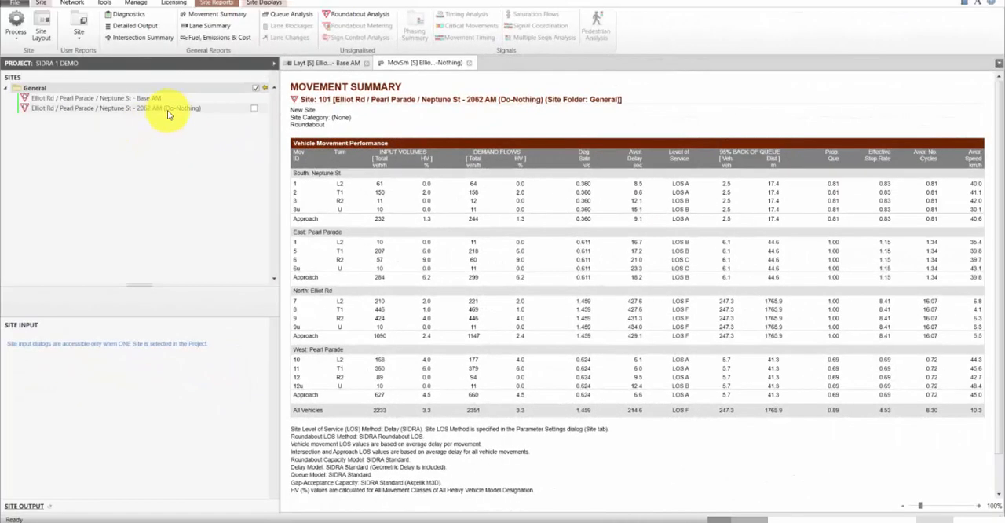
Step: Clone the 2062 AM (Do-Nothing) site and display the copy's site layout
{"action": "left_click", "coordinate": [165, 110]}
{"action": "right_click", "coordinate": [167, 111]}
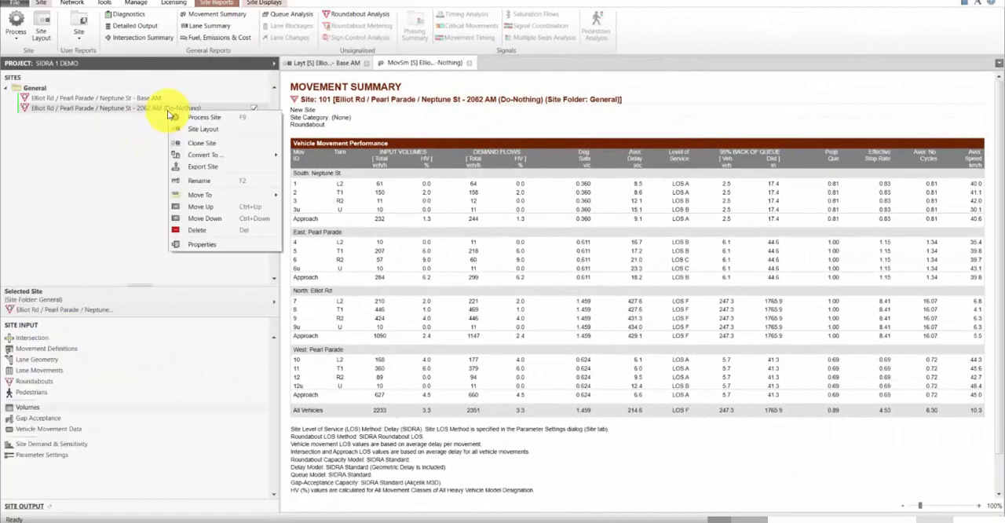
{"action": "left_click", "coordinate": [279, 162]}
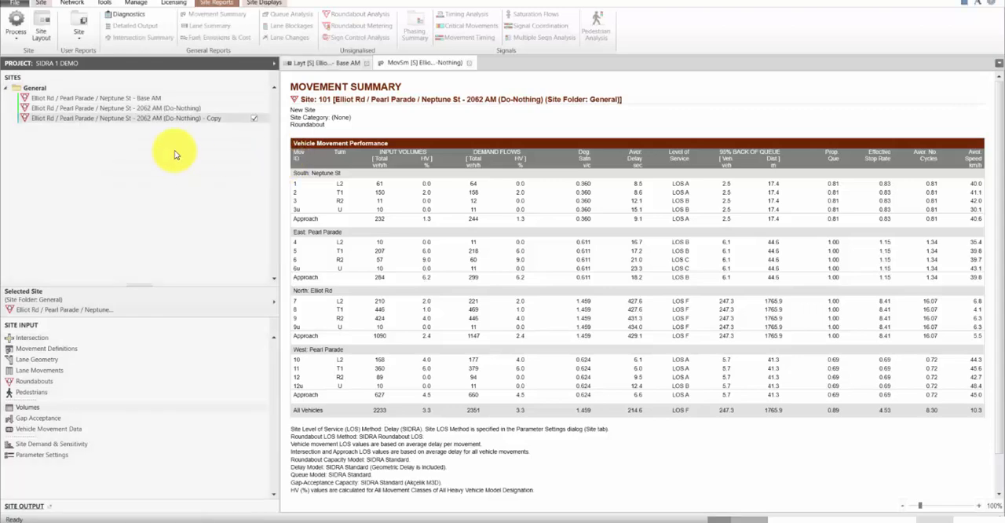
{"action": "left_click", "coordinate": [41, 28]}
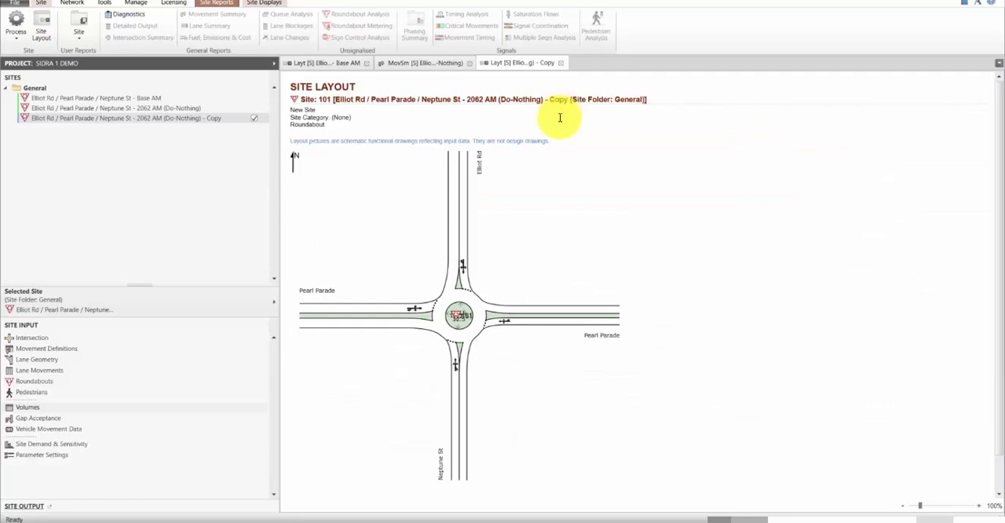
Step: Add an approach lane to the northern Elliot Rd leg as a Slip/Bypass (High Angle) lane with the Short Lane configuration
{"action": "left_click", "coordinate": [171, 361]}
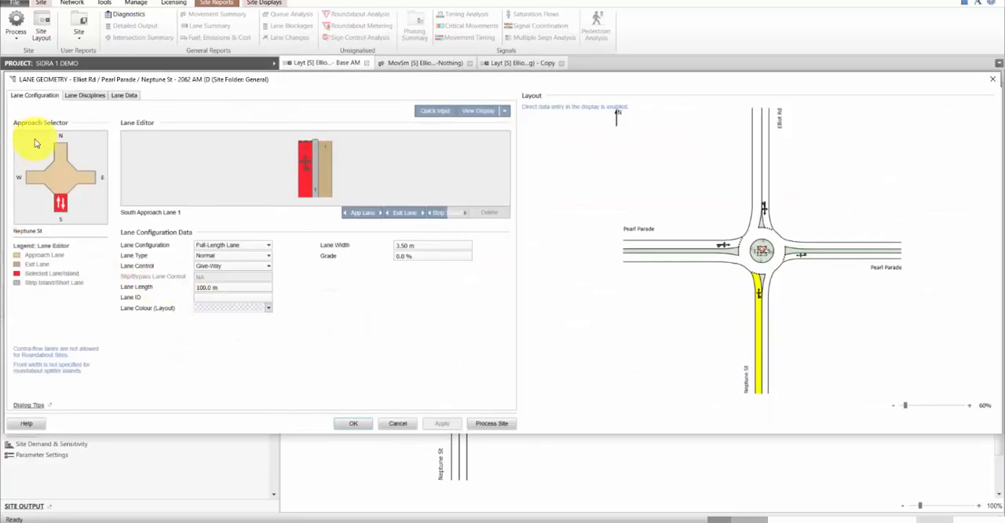
{"action": "left_click", "coordinate": [59, 151]}
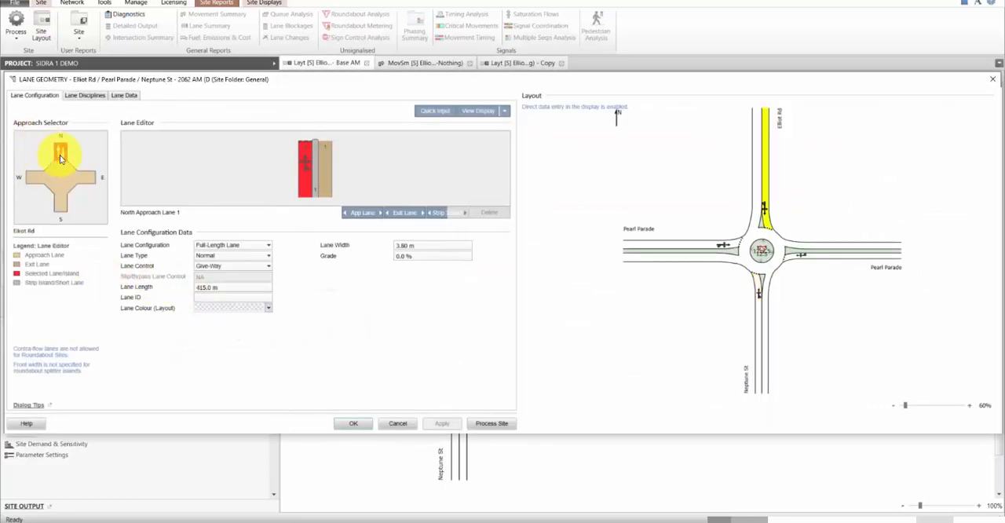
{"action": "left_click", "coordinate": [360, 213]}
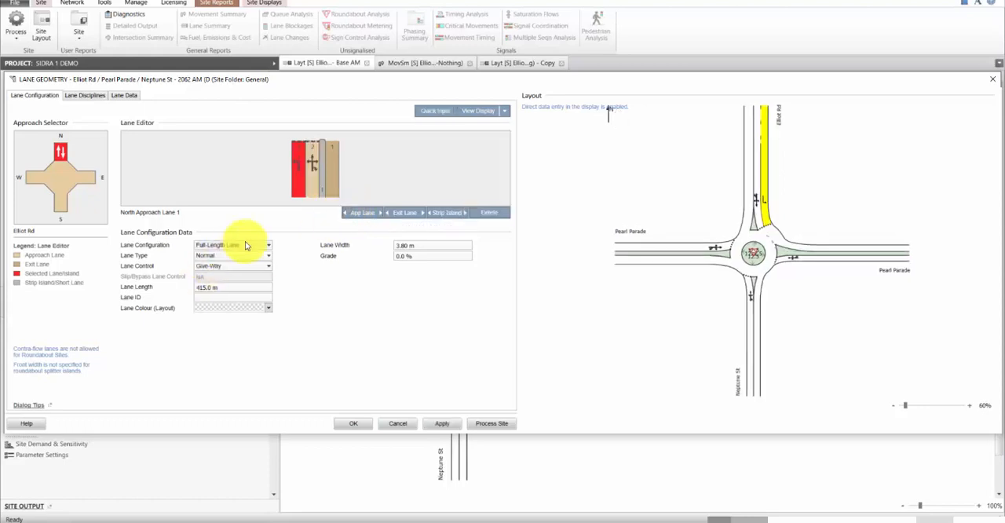
{"action": "left_click", "coordinate": [256, 259]}
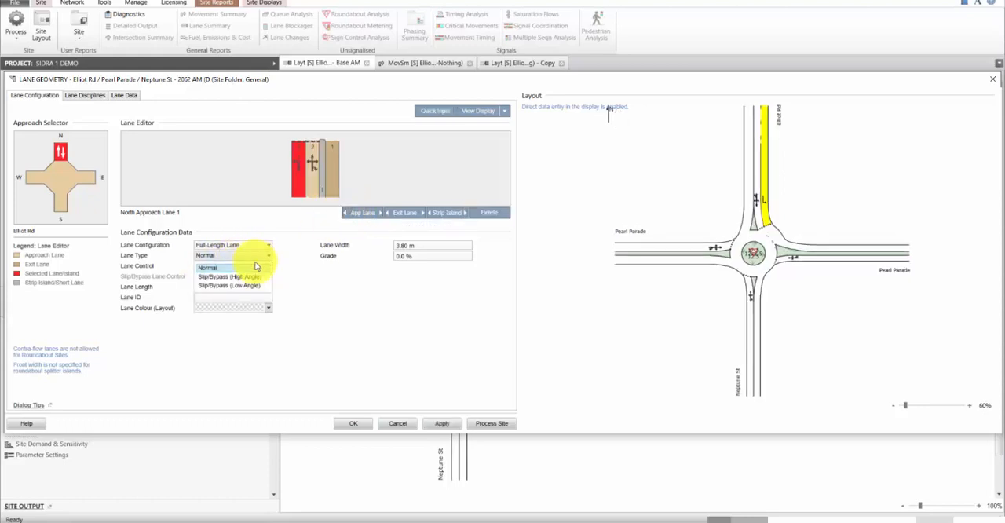
{"action": "left_click", "coordinate": [242, 284]}
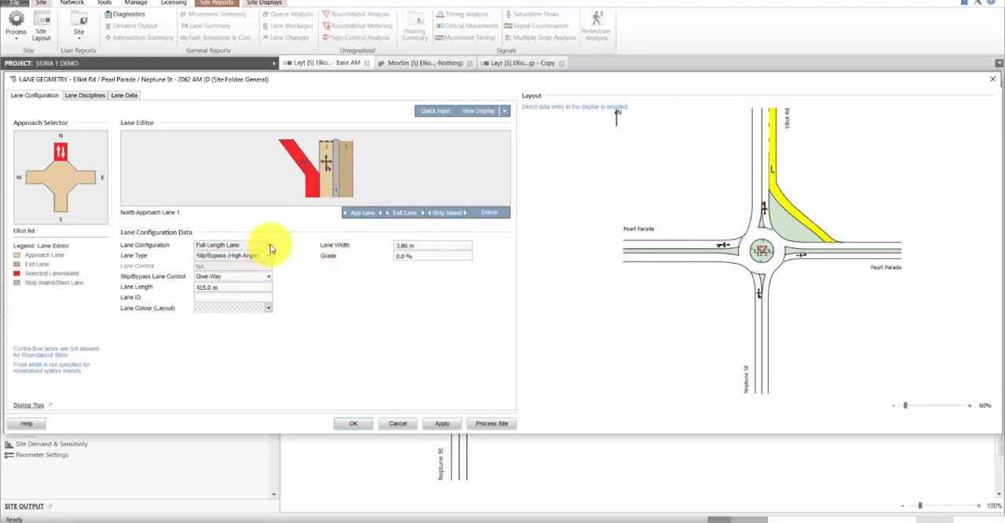
{"action": "left_click", "coordinate": [269, 249]}
{"action": "left_click", "coordinate": [253, 264]}
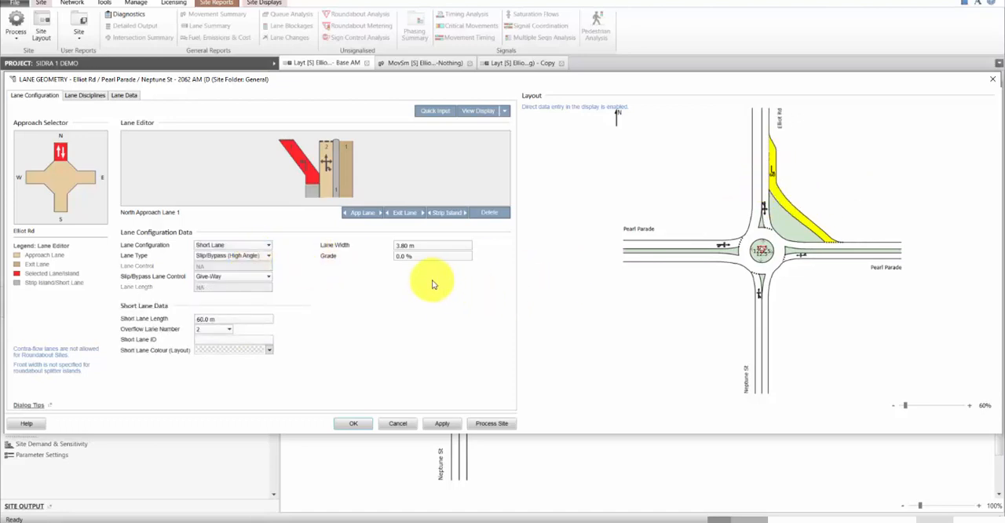
Step: Remove the L2 movement to the east from north approach lane 2, apply the lane geometry, and display the copy's updated layout
{"action": "left_click", "coordinate": [763, 216]}
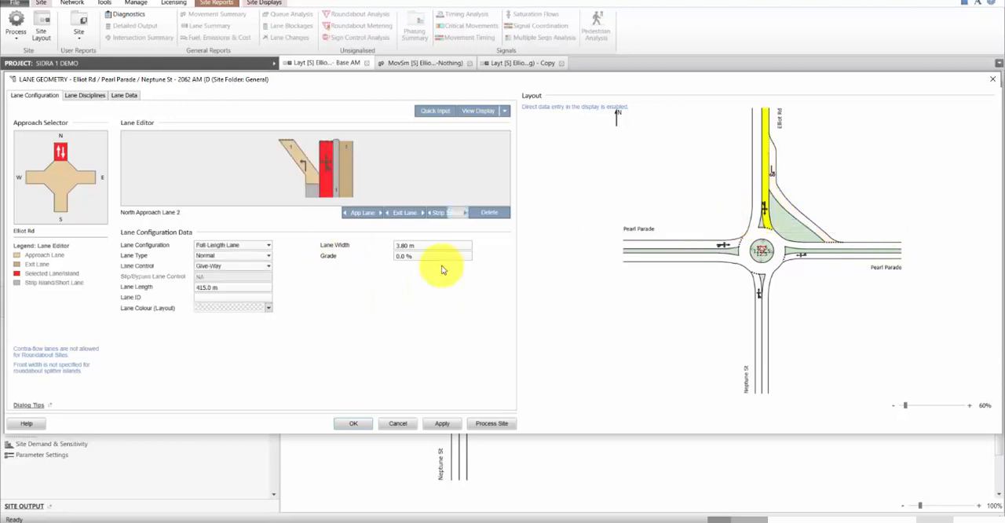
{"action": "left_click", "coordinate": [97, 96]}
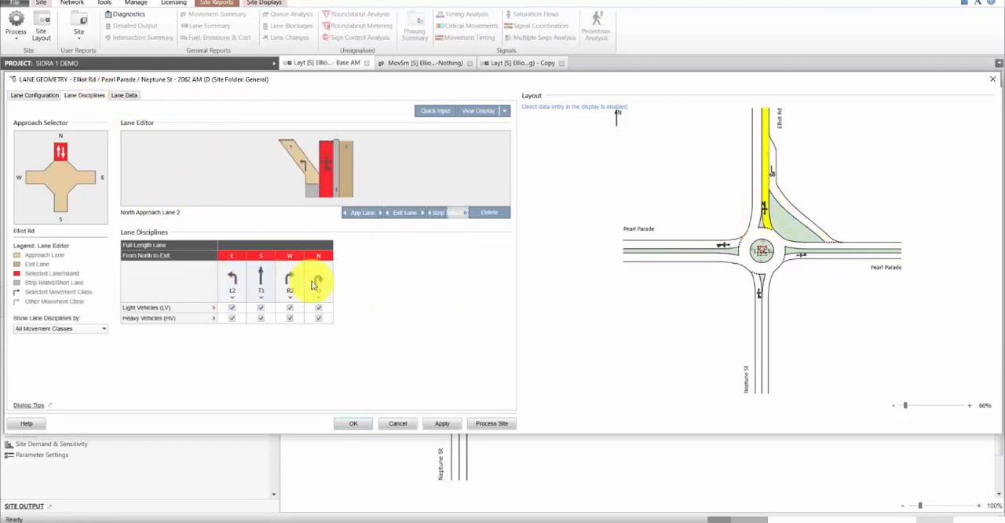
{"action": "left_click", "coordinate": [234, 279]}
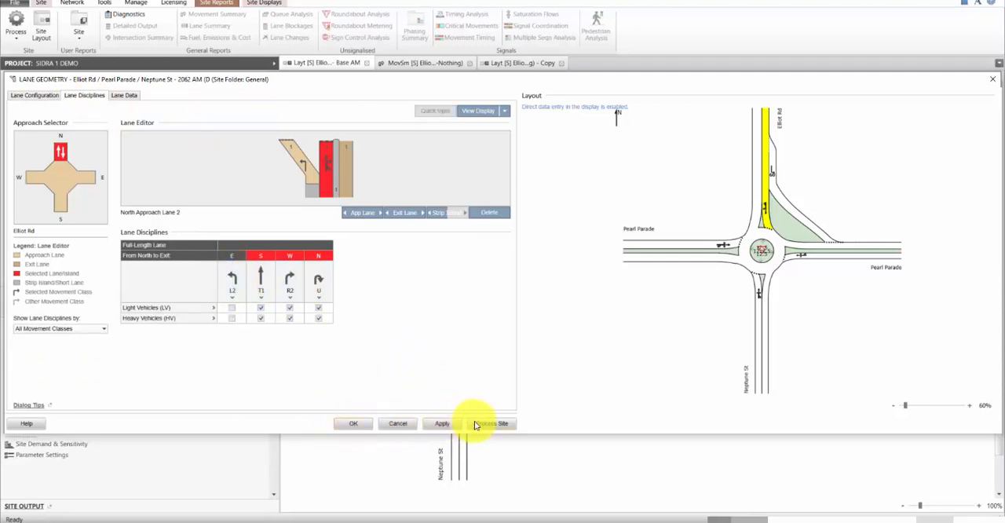
{"action": "left_click", "coordinate": [446, 423]}
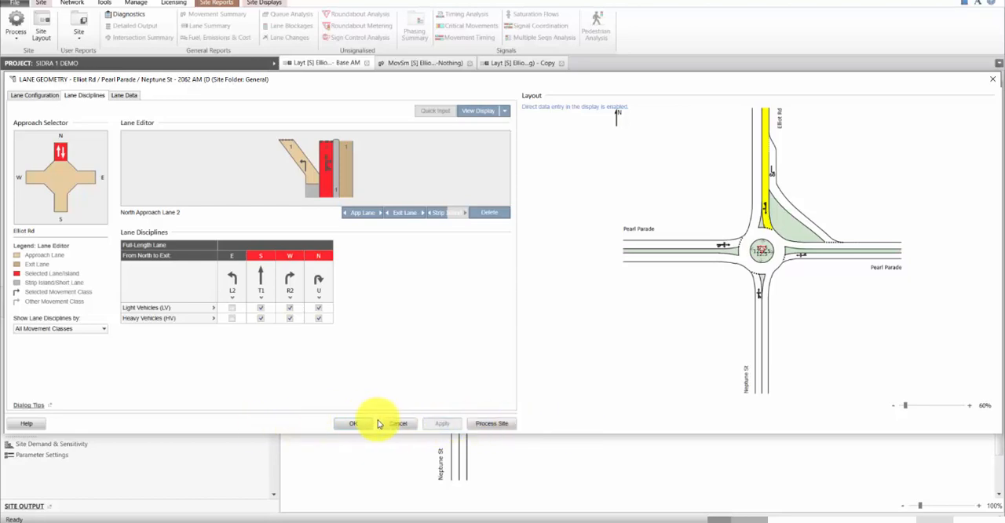
{"action": "left_click", "coordinate": [357, 423]}
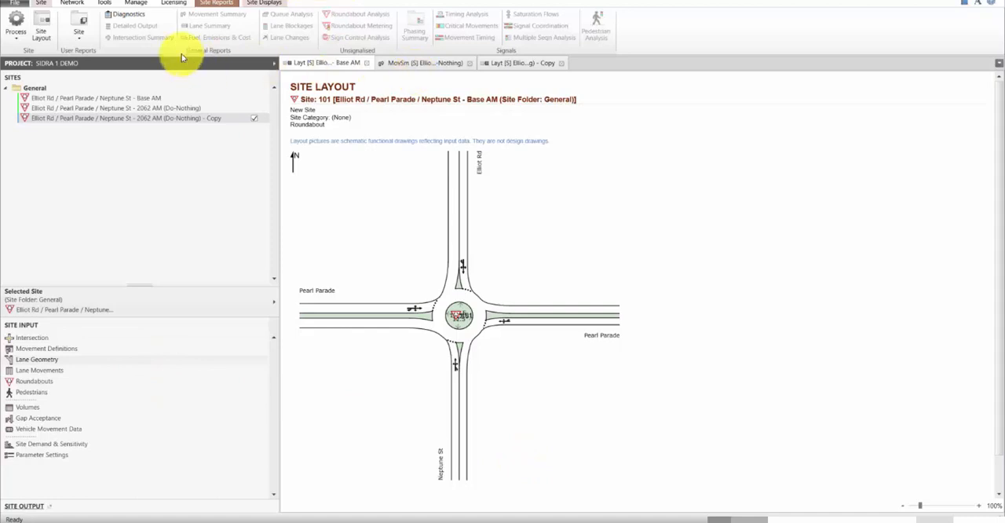
{"action": "left_click", "coordinate": [40, 33]}
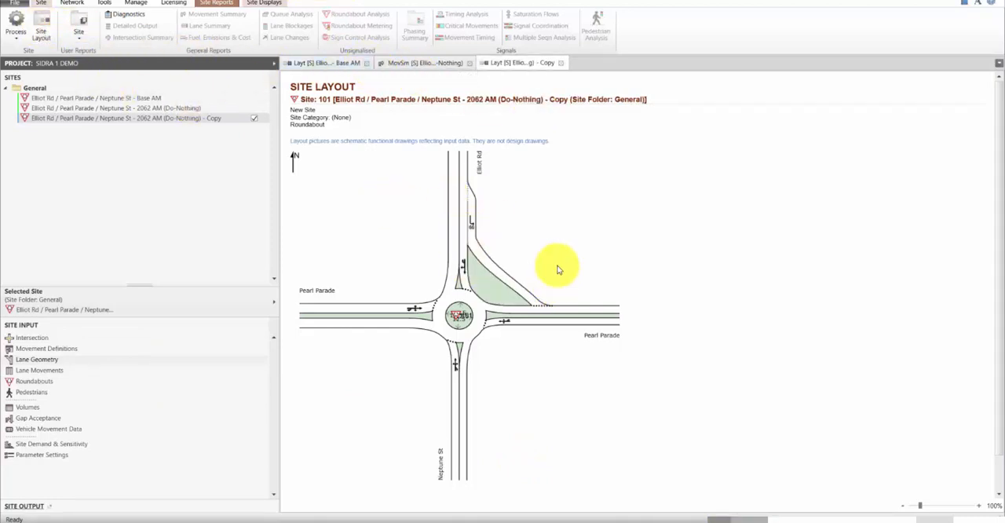
Step: Process the copied 2062 AM site with the slip lane and open its Movement Summary report
{"action": "left_click", "coordinate": [27, 23]}
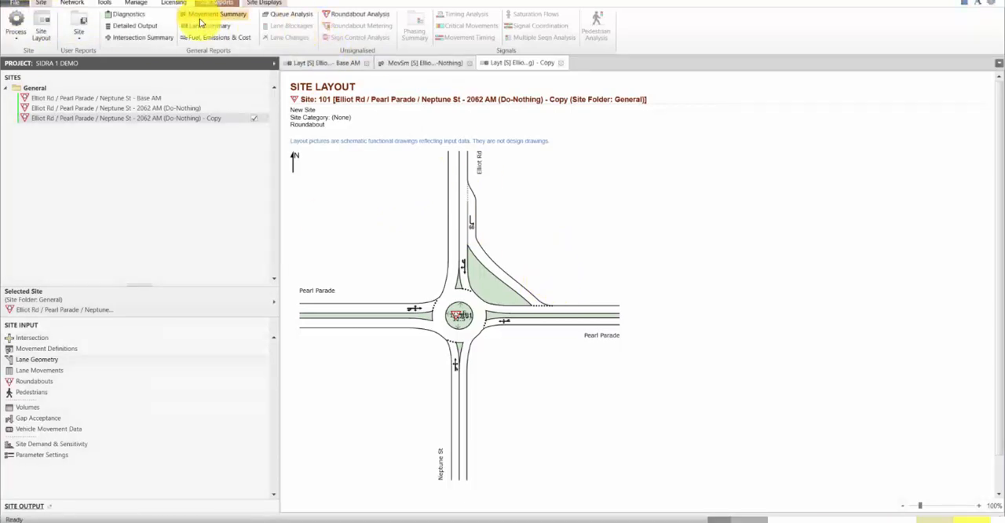
{"action": "left_click", "coordinate": [223, 15]}
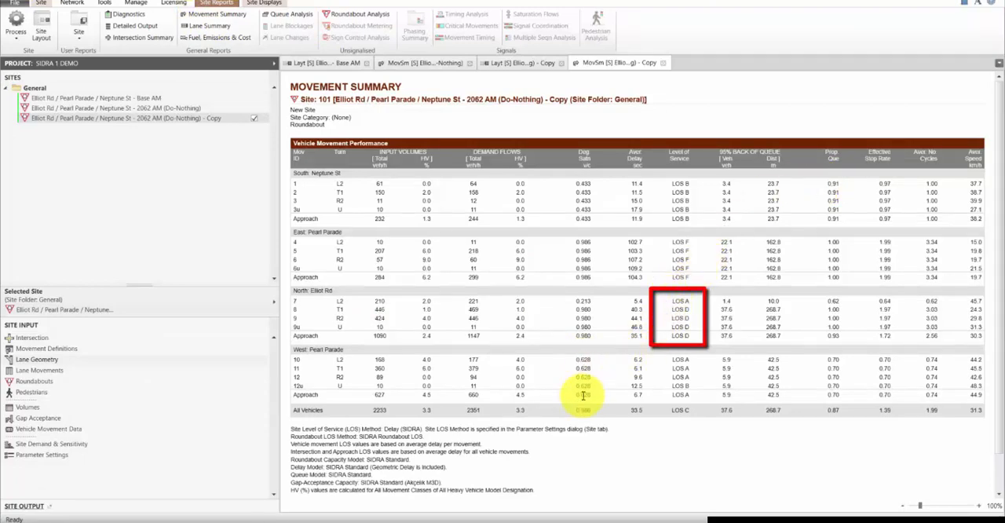
Step: Examine the degree of saturation and level of service on the north and east approaches, and return to the copy's site layout
{"action": "left_click_drag", "start_coordinate": [577, 302], "coordinate": [597, 327]}
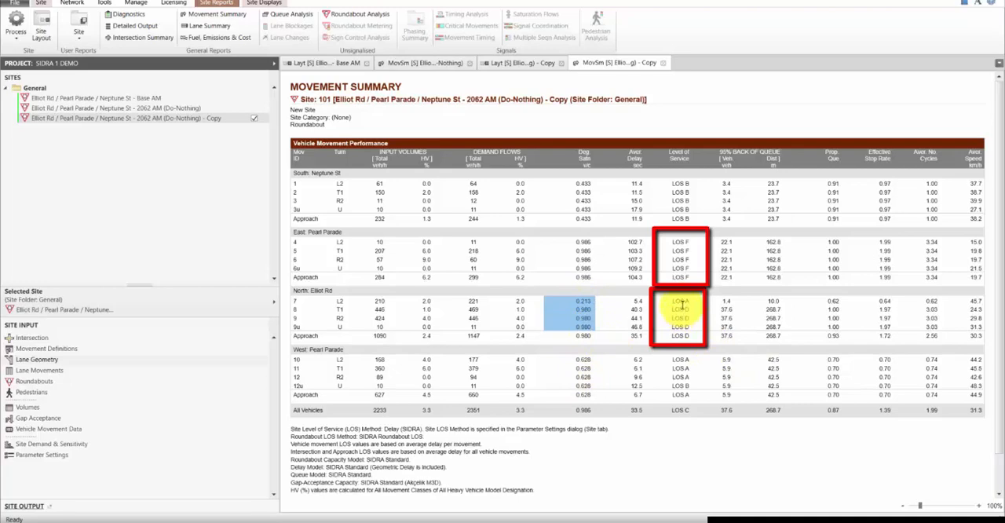
{"action": "left_click", "coordinate": [604, 266]}
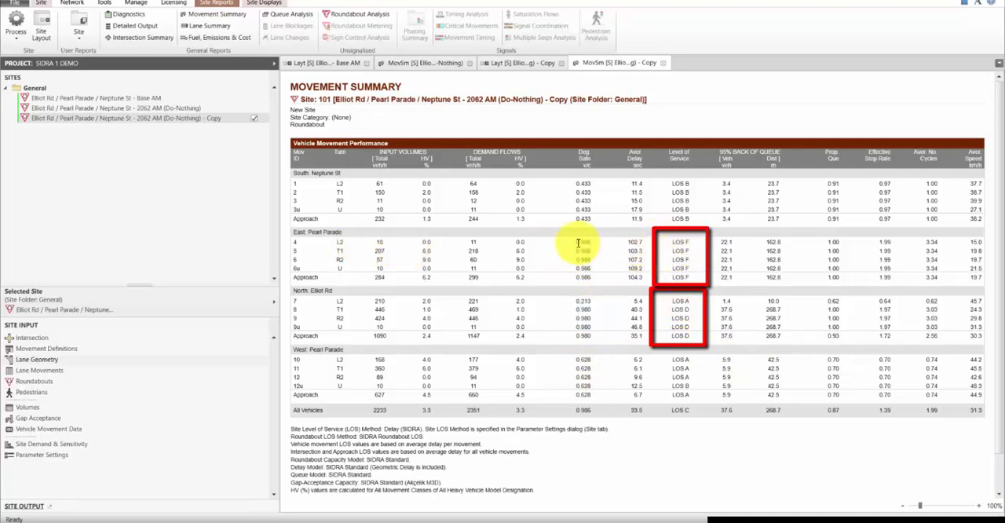
{"action": "left_click_drag", "start_coordinate": [593, 243], "coordinate": [594, 279]}
{"action": "left_click_drag", "start_coordinate": [681, 243], "coordinate": [696, 278]}
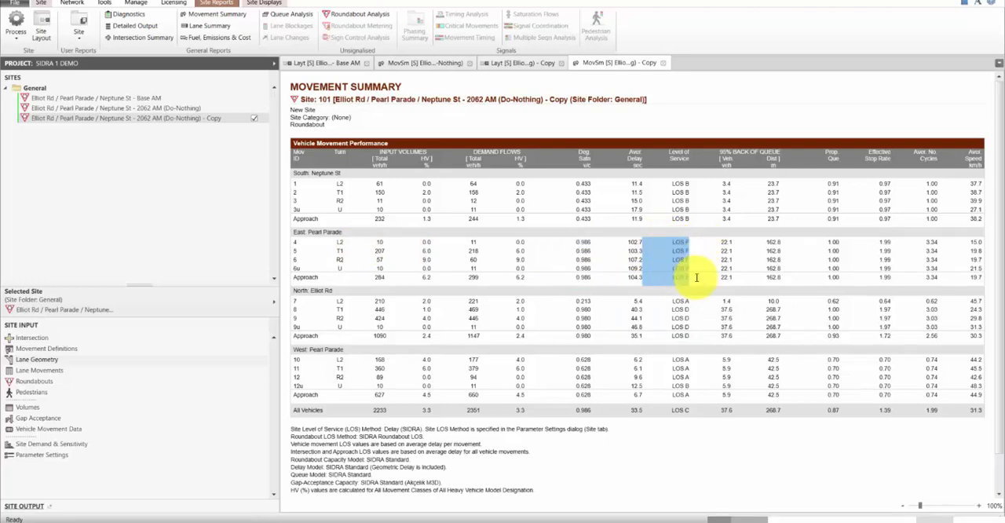
{"action": "left_click", "coordinate": [711, 268]}
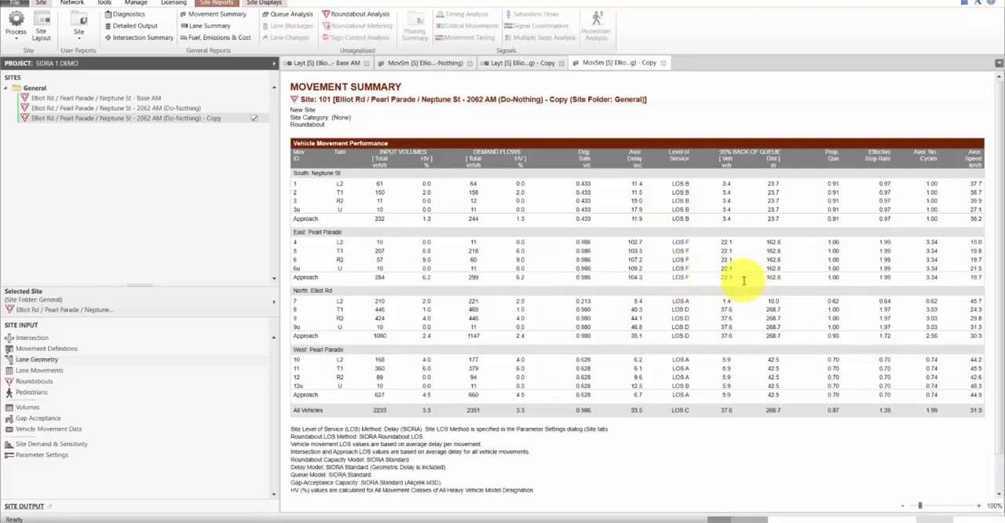
{"action": "left_click", "coordinate": [523, 63]}
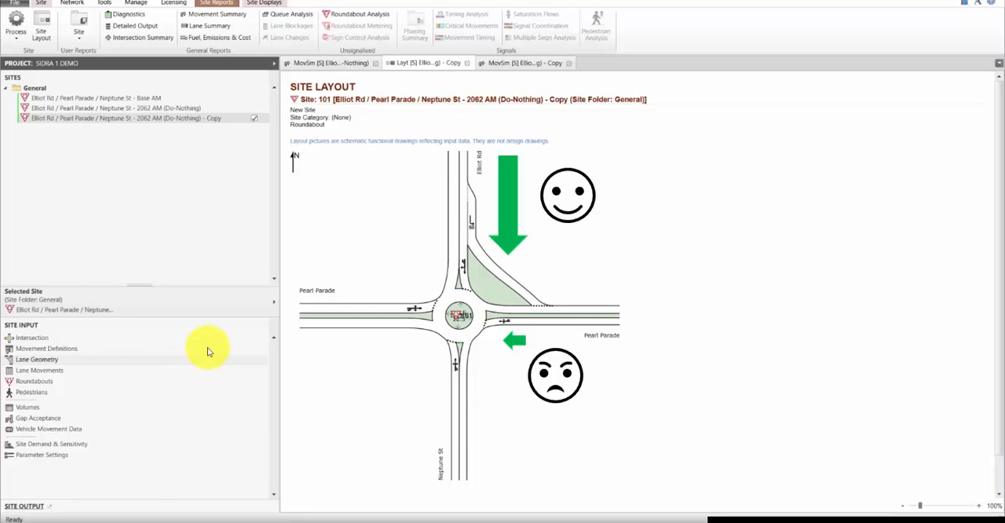
Step: Add an approach lane to the eastern Pearl Parade leg with the Short Lane configuration
{"action": "left_click", "coordinate": [208, 352]}
{"action": "left_click", "coordinate": [85, 176]}
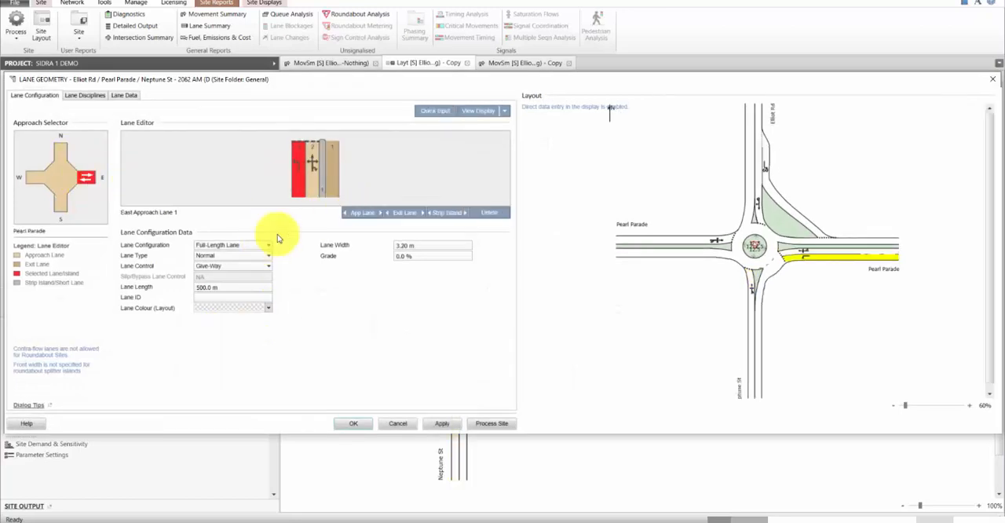
{"action": "left_click", "coordinate": [268, 245]}
{"action": "left_click", "coordinate": [260, 270]}
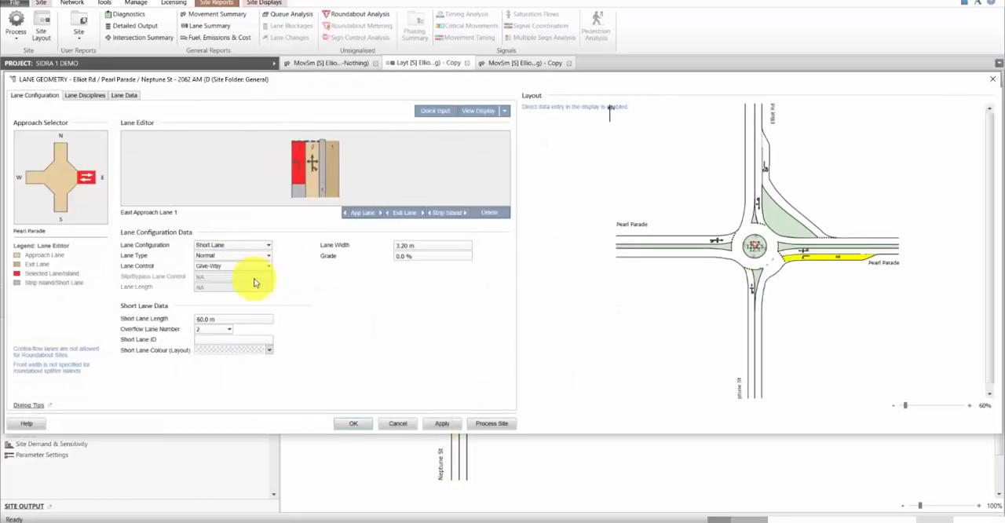
Step: Remove the L2 movement to the south from east approach lane 2 and apply the lane geometry
{"action": "left_click", "coordinate": [311, 174]}
{"action": "left_click", "coordinate": [85, 96]}
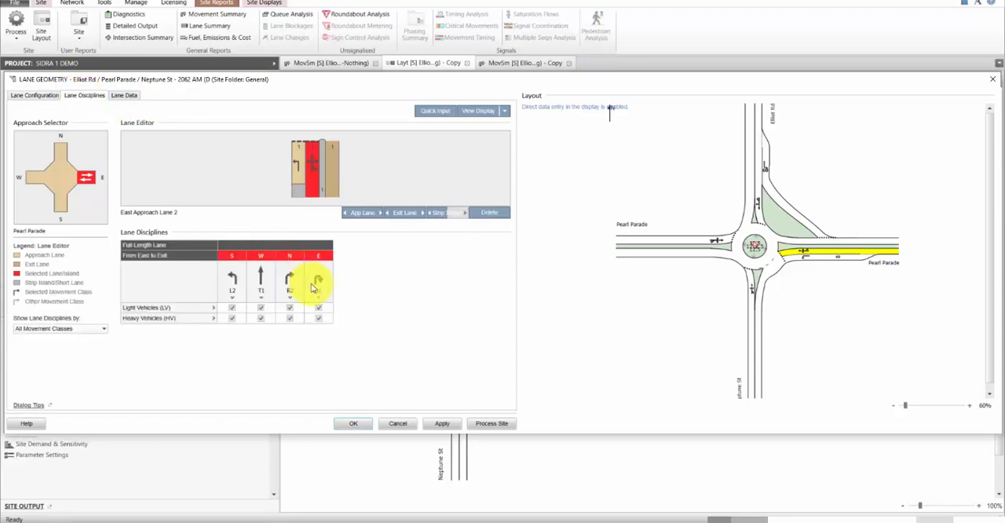
{"action": "left_click", "coordinate": [235, 283]}
{"action": "left_click", "coordinate": [441, 423]}
Step: Set east approach lane 1 to the Slip/Bypass (High Angle) lane type, apply it, and process the site
{"action": "left_click", "coordinate": [298, 166]}
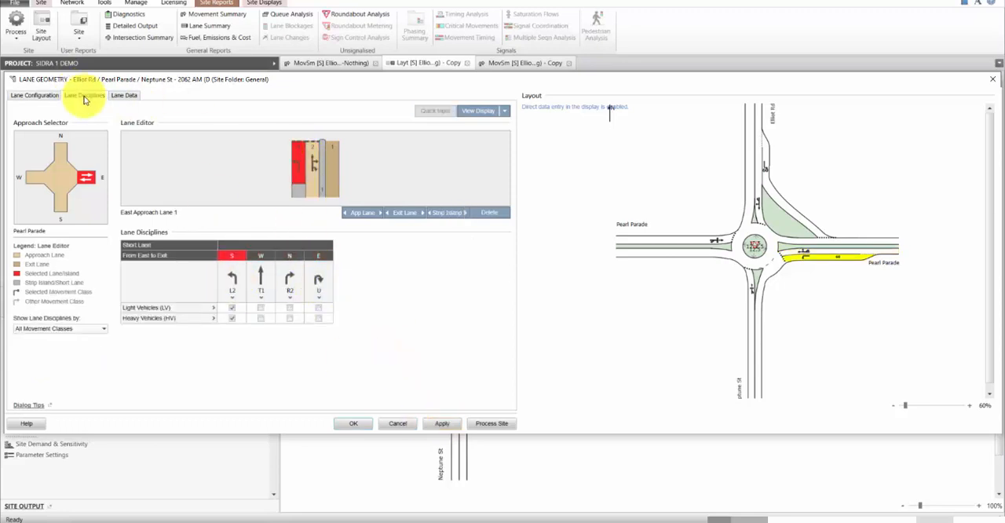
{"action": "left_click", "coordinate": [35, 95]}
{"action": "left_click", "coordinate": [259, 255]}
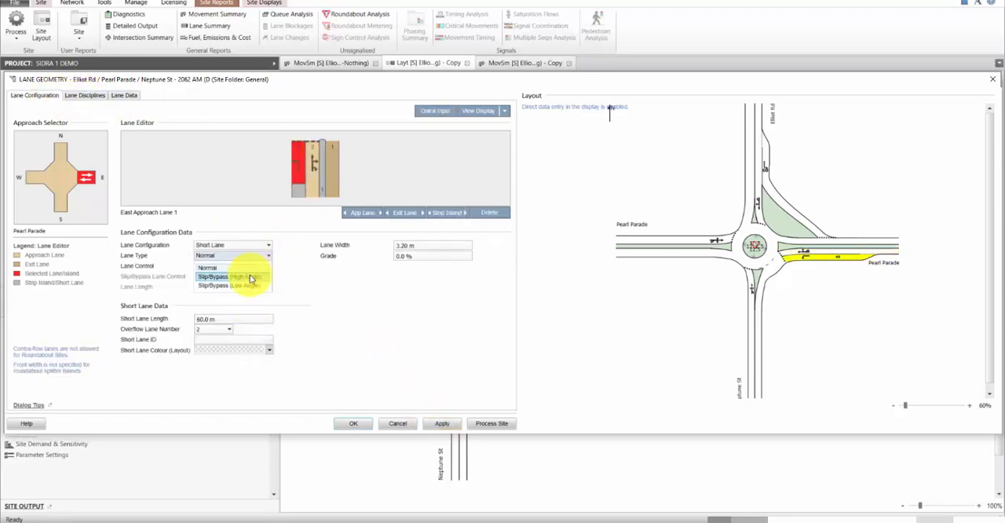
{"action": "left_click", "coordinate": [250, 277]}
{"action": "left_click", "coordinate": [441, 425]}
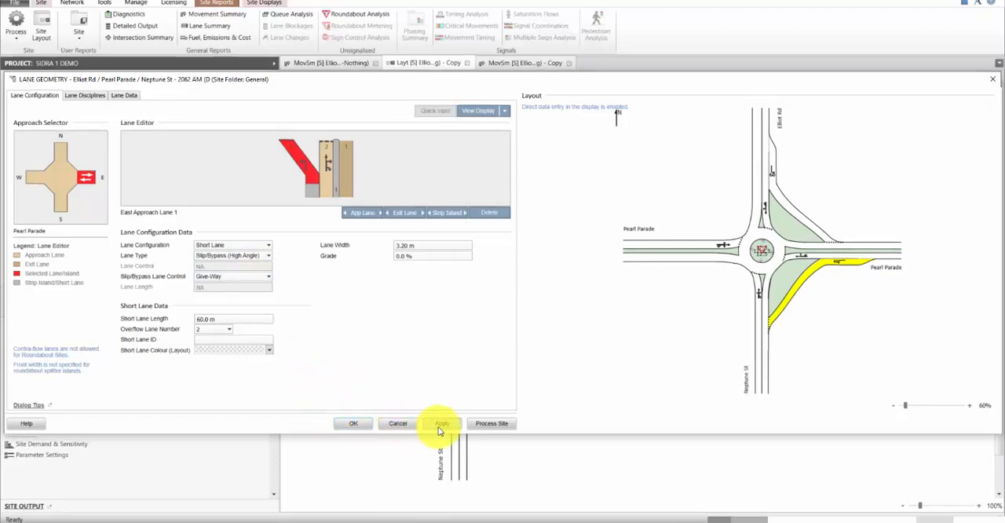
{"action": "left_click", "coordinate": [499, 423]}
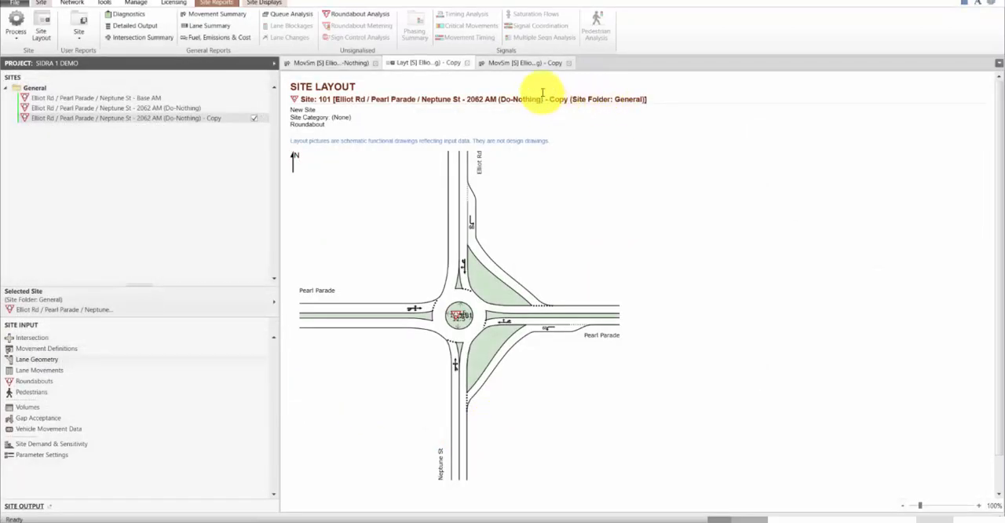
Step: Examine the north approach's degree of saturation and through volume in the copy's Movement Summary, and return to its site layout
{"action": "left_click", "coordinate": [525, 63]}
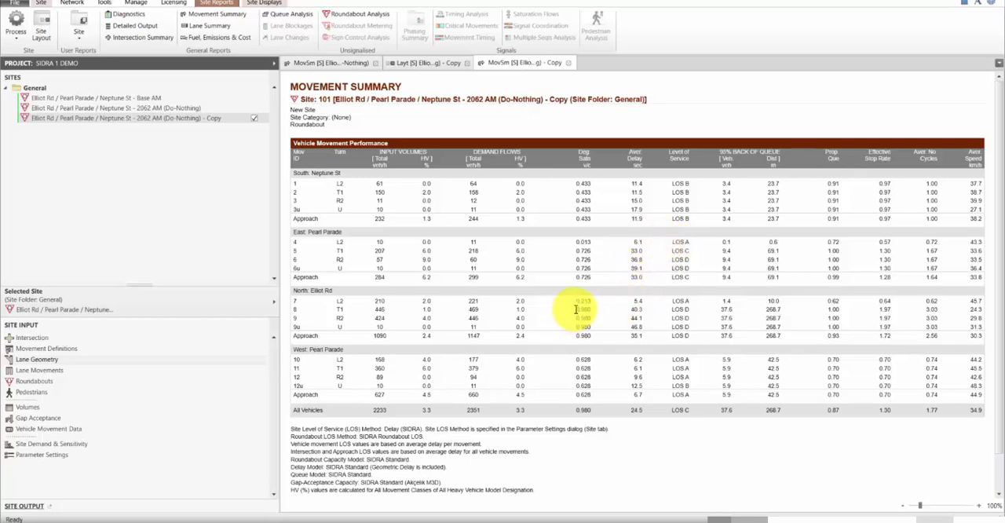
{"action": "left_click_drag", "start_coordinate": [576, 309], "coordinate": [595, 333]}
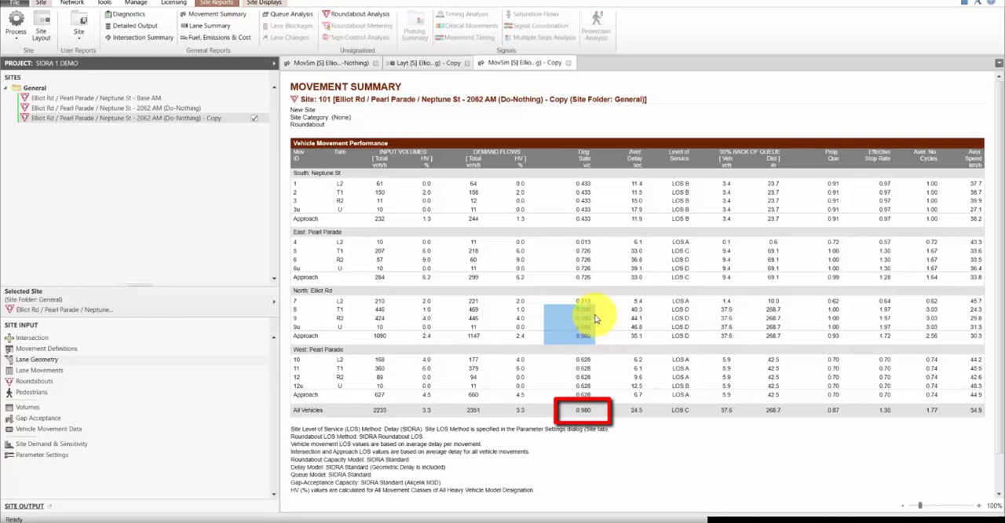
{"action": "double_click", "coordinate": [379, 309]}
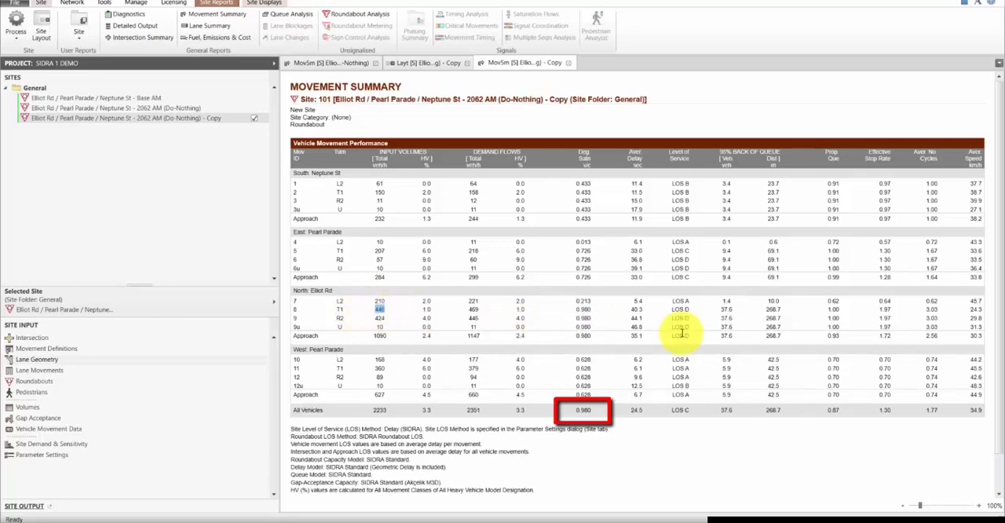
{"action": "left_click", "coordinate": [439, 62]}
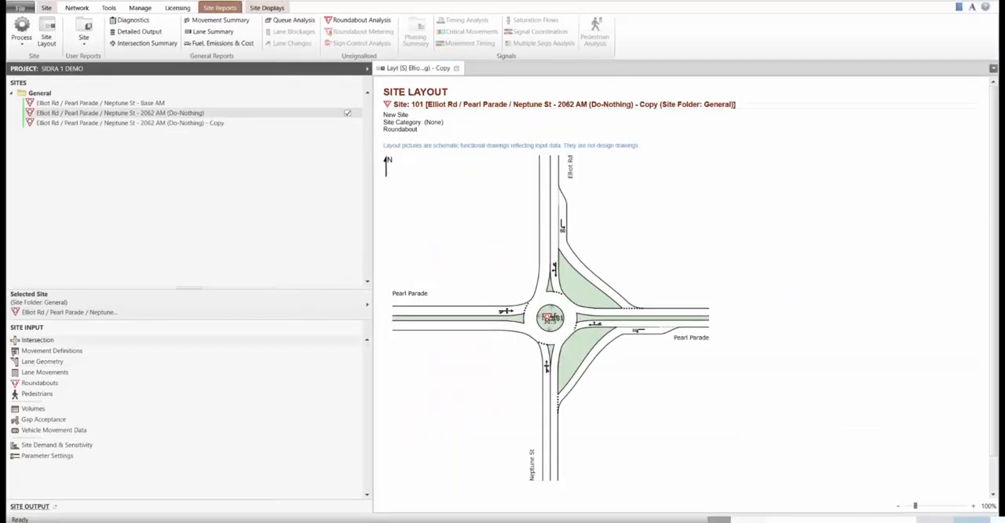
Step: Clone the 2062 AM (Do-Nothing) site, move the new copy to the end of the site list, and display its layout
{"action": "right_click", "coordinate": [186, 115]}
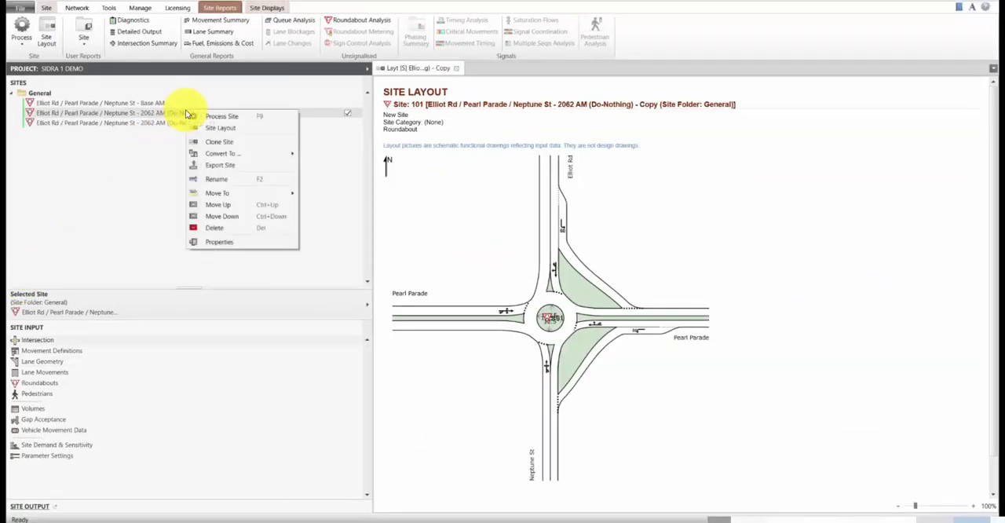
{"action": "left_click", "coordinate": [220, 143]}
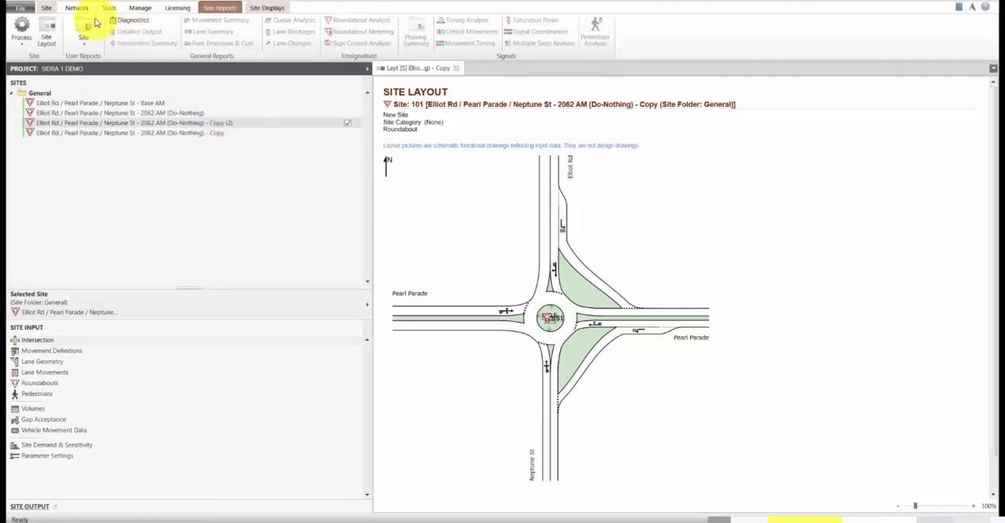
{"action": "left_click", "coordinate": [52, 8]}
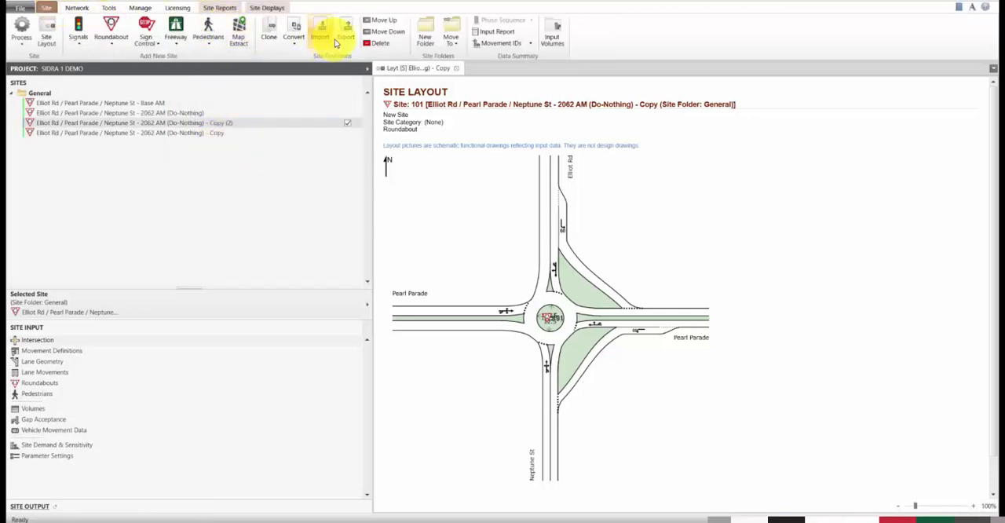
{"action": "left_click", "coordinate": [370, 32]}
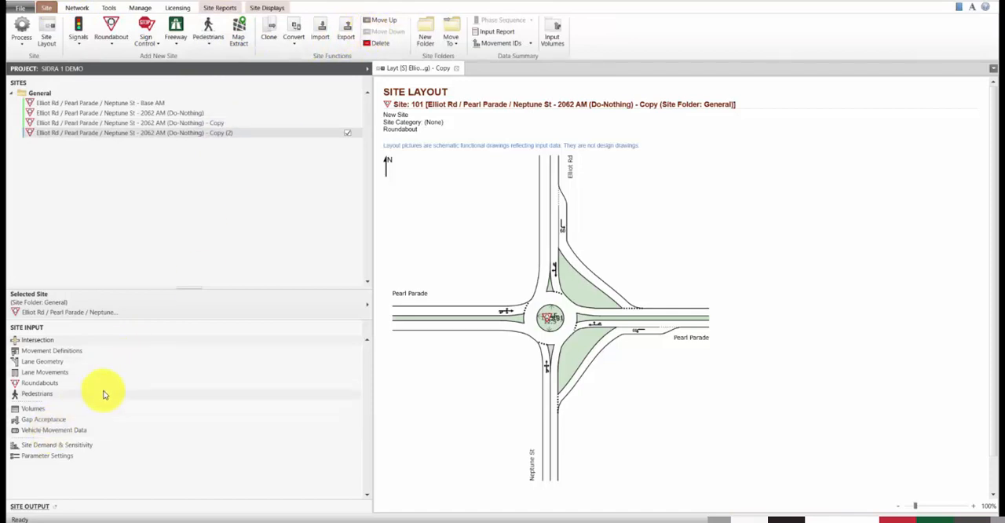
{"action": "left_click", "coordinate": [46, 35]}
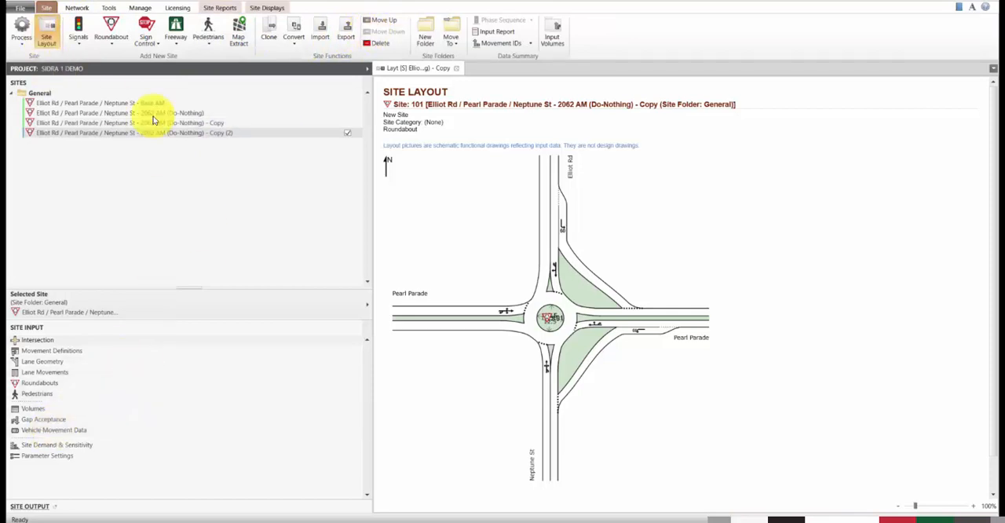
Step: Set the roundabout's circulating width to 10 m on the south, east, north and west approaches
{"action": "left_click", "coordinate": [105, 382]}
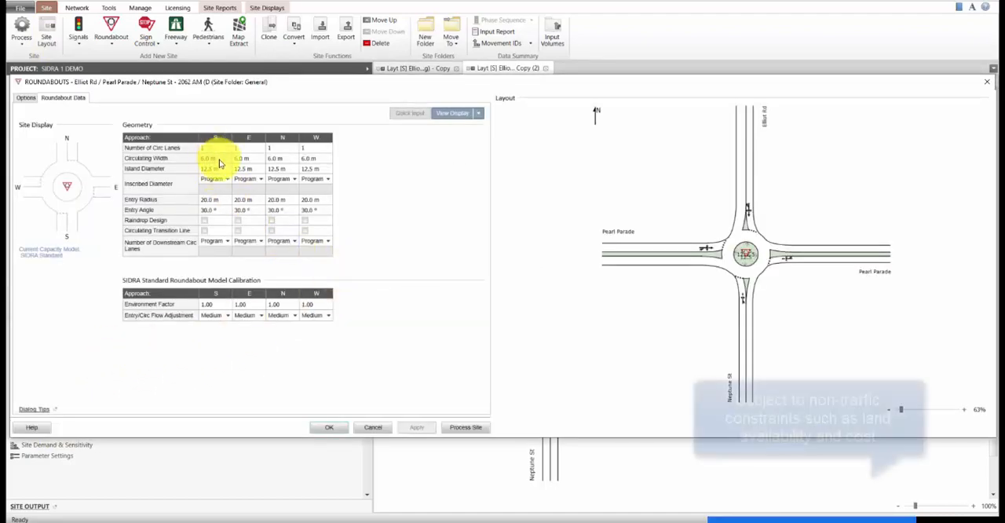
{"action": "left_click", "coordinate": [220, 163]}
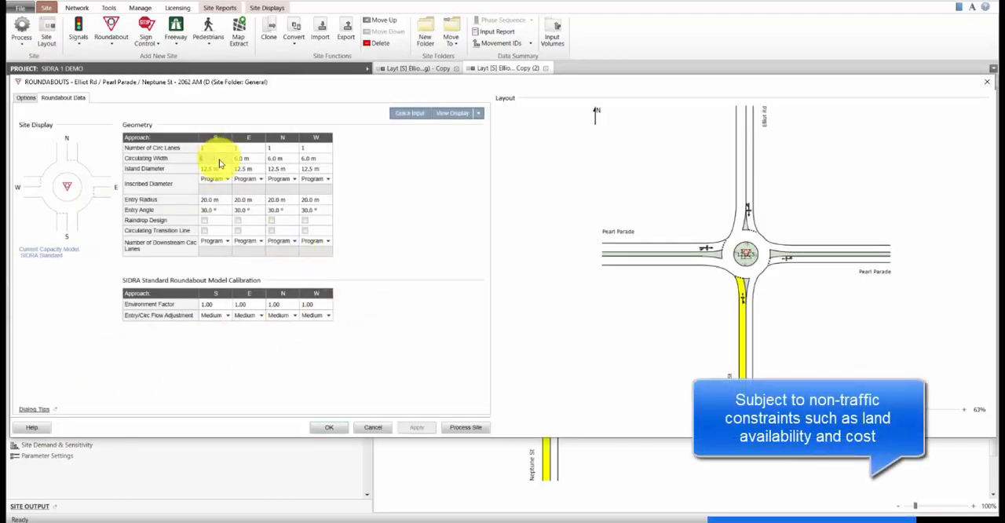
{"action": "type", "text": "10"}
{"action": "key", "text": "Tab"}
{"action": "type", "text": "10"}
{"action": "key", "text": "Tab"}
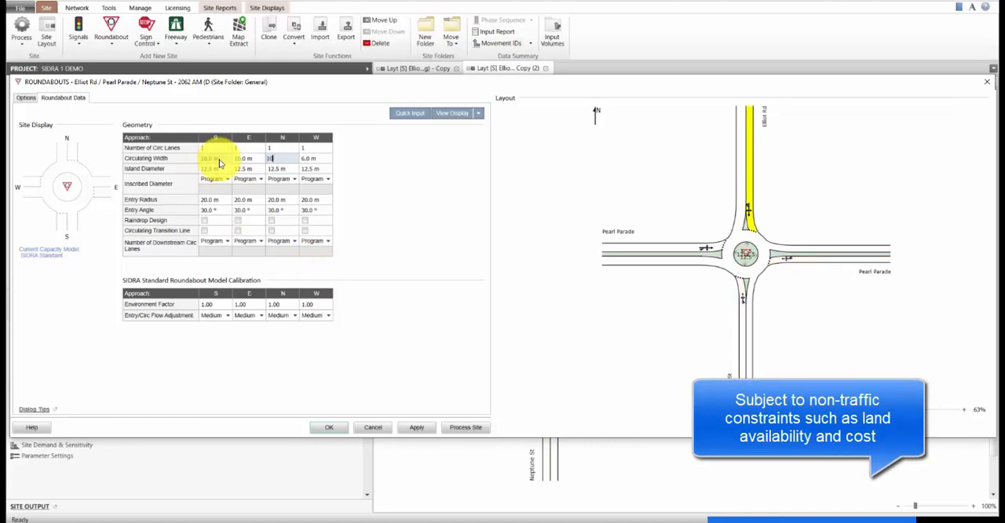
{"action": "type", "text": "10"}
{"action": "key", "text": "Tab"}
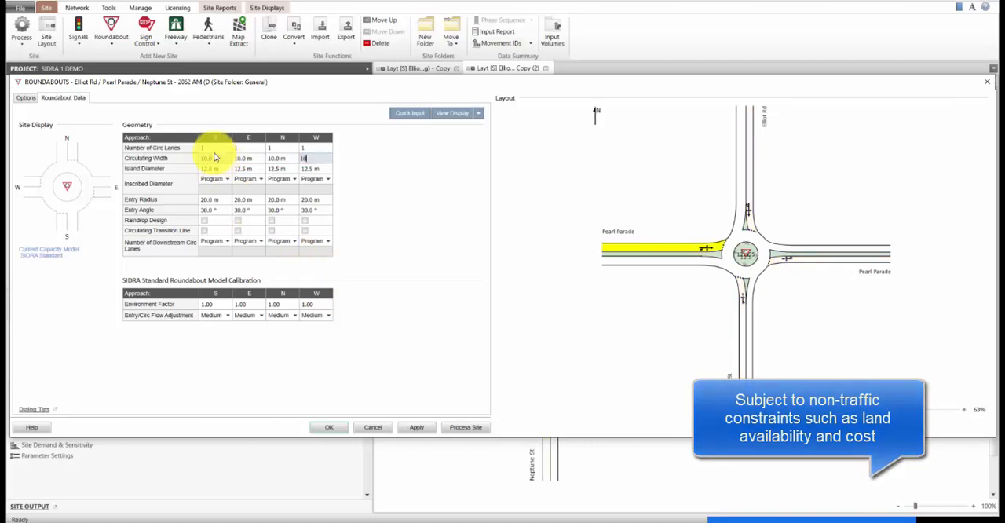
{"action": "key", "text": "Tab"}
Step: Set the number of circulating lanes to 2 on all four approaches and apply the roundabout data
{"action": "type", "text": "2"}
{"action": "key", "text": "Tab"}
{"action": "type", "text": "2"}
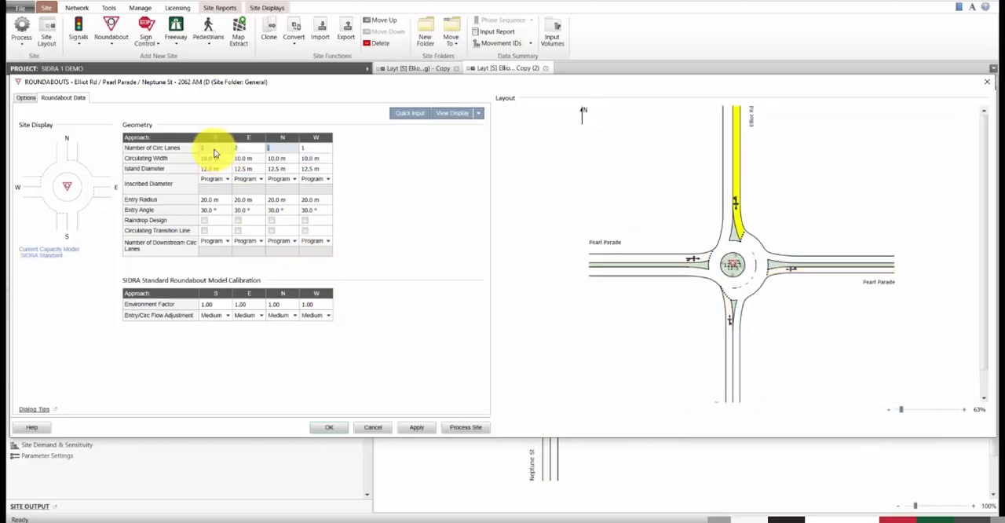
{"action": "key", "text": "Tab"}
{"action": "type", "text": "2"}
{"action": "key", "text": "Tab"}
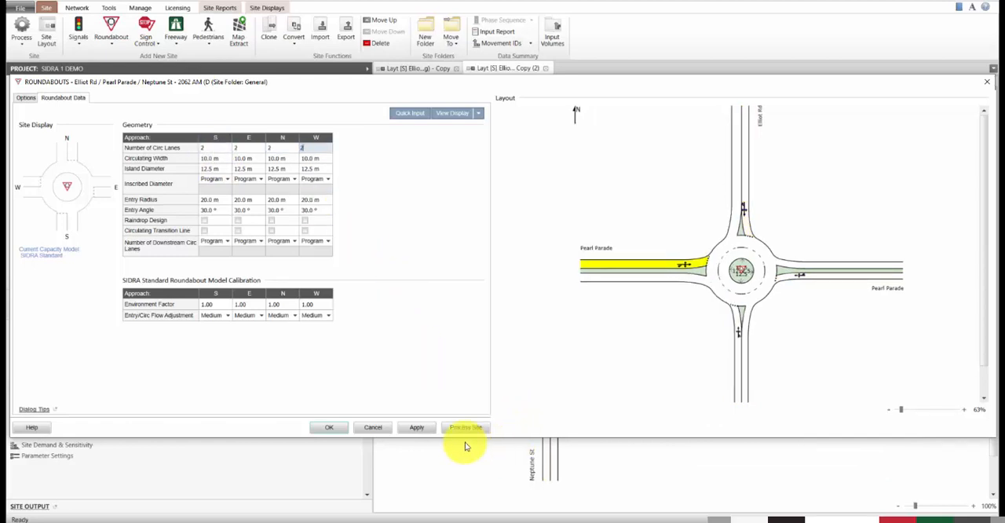
{"action": "left_click", "coordinate": [416, 427]}
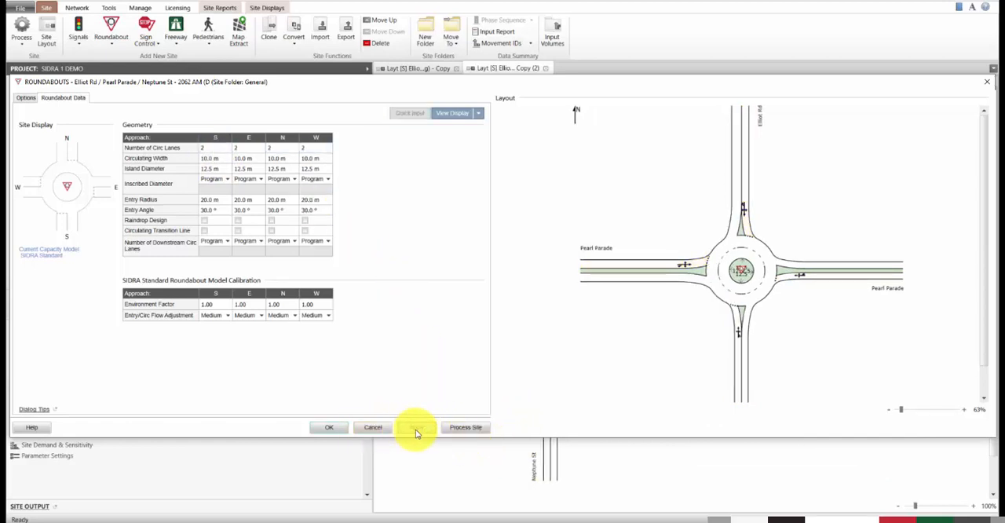
{"action": "left_click", "coordinate": [330, 426]}
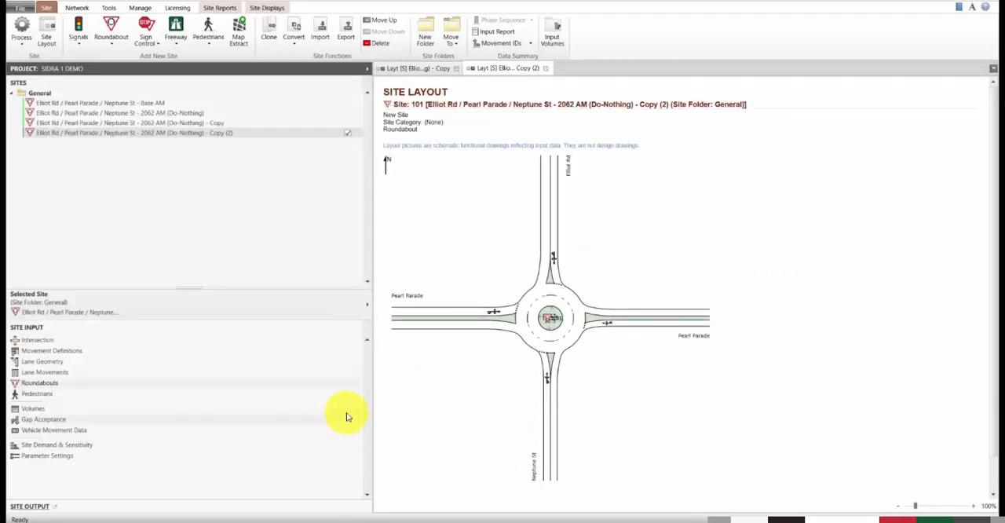
Step: Add a second approach lane to the southern Neptune St leg with the Short Lane configuration
{"action": "left_click", "coordinate": [224, 362]}
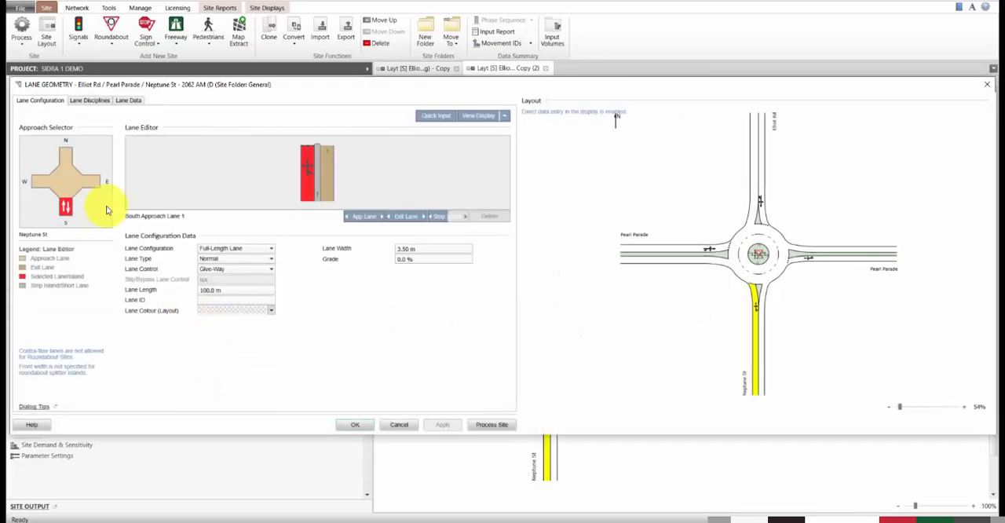
{"action": "left_click", "coordinate": [375, 216]}
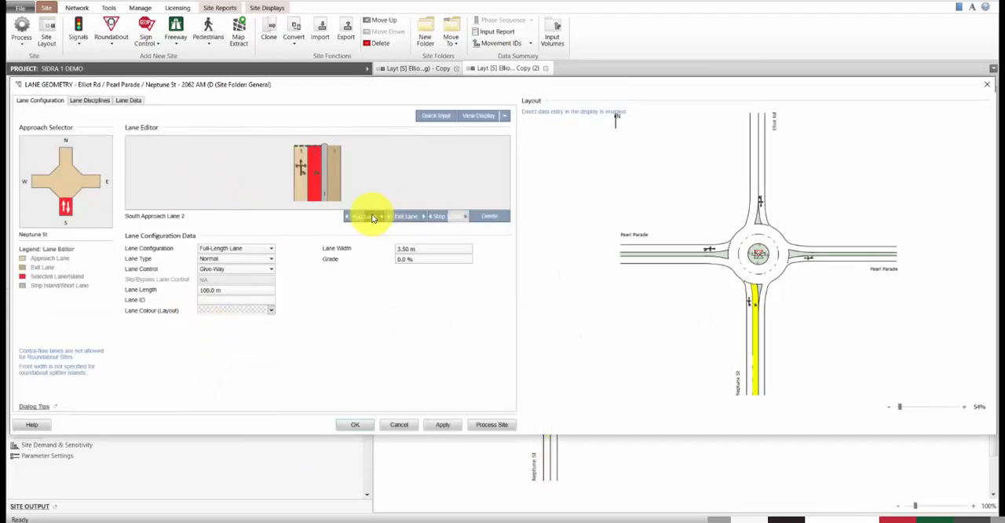
{"action": "left_click", "coordinate": [235, 248]}
{"action": "left_click", "coordinate": [234, 267]}
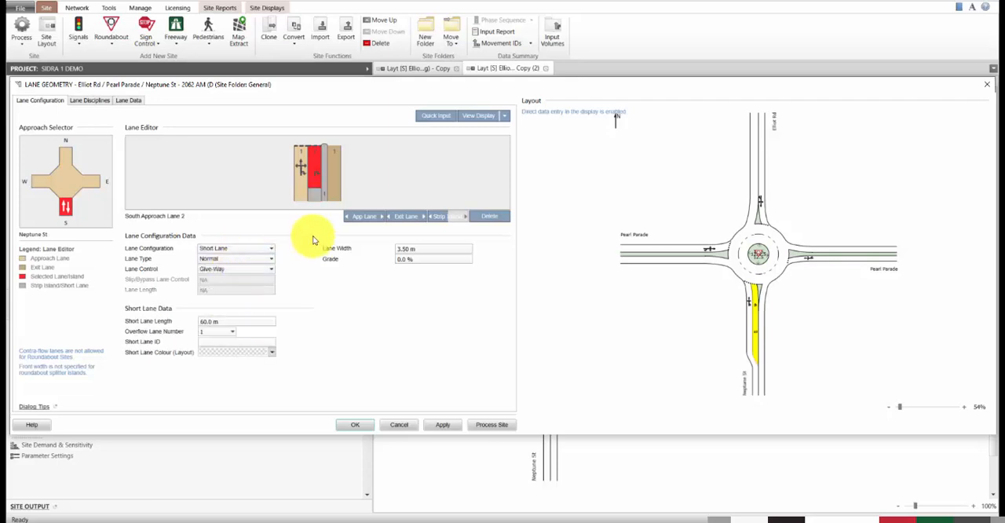
Step: Add an outer exit lane to the southern Neptune St leg and configure it as a Short Lane
{"action": "left_click", "coordinate": [332, 184]}
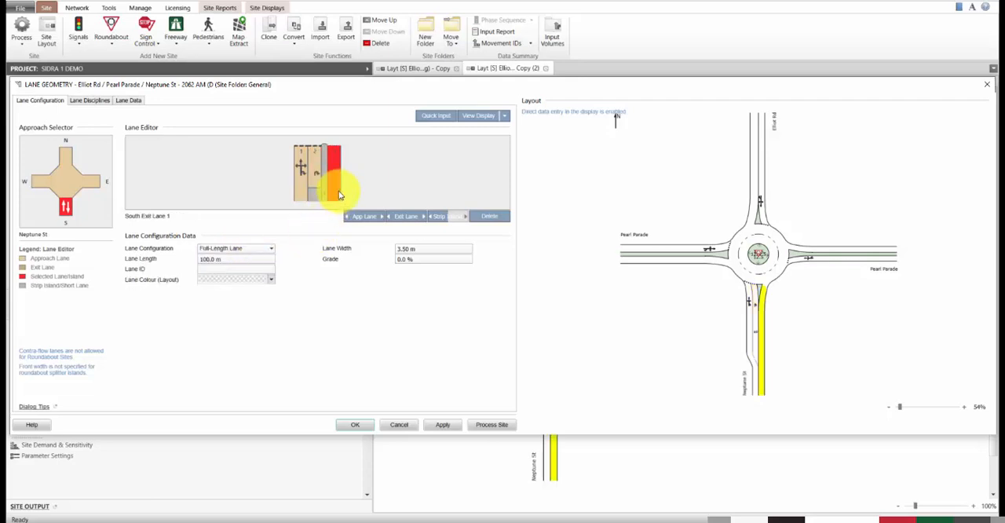
{"action": "left_click", "coordinate": [262, 248]}
{"action": "left_click", "coordinate": [256, 268]}
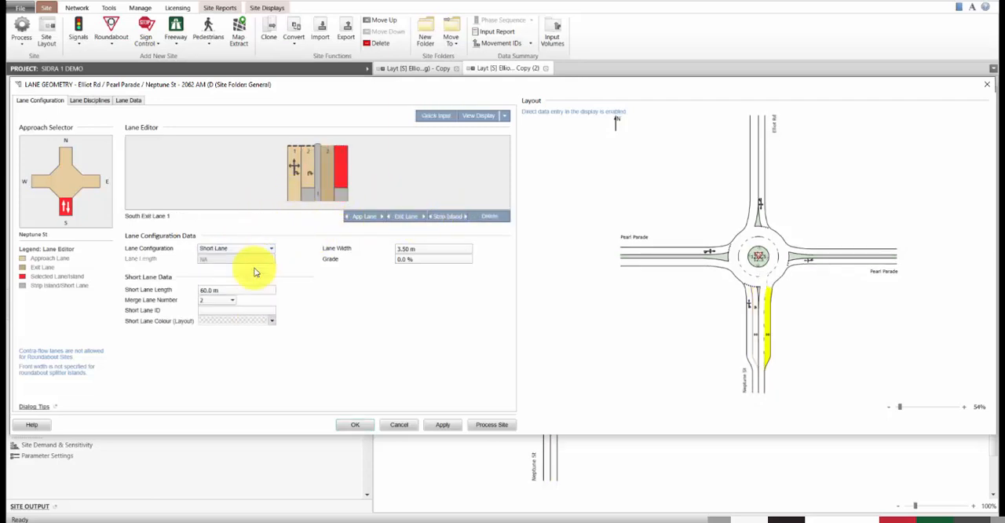
Step: Remove the R2 and U movements from south approach lane 1, assign them to lane 2, and apply the lane geometry
{"action": "left_click", "coordinate": [89, 100]}
{"action": "left_click", "coordinate": [289, 170]}
{"action": "left_click", "coordinate": [294, 282]}
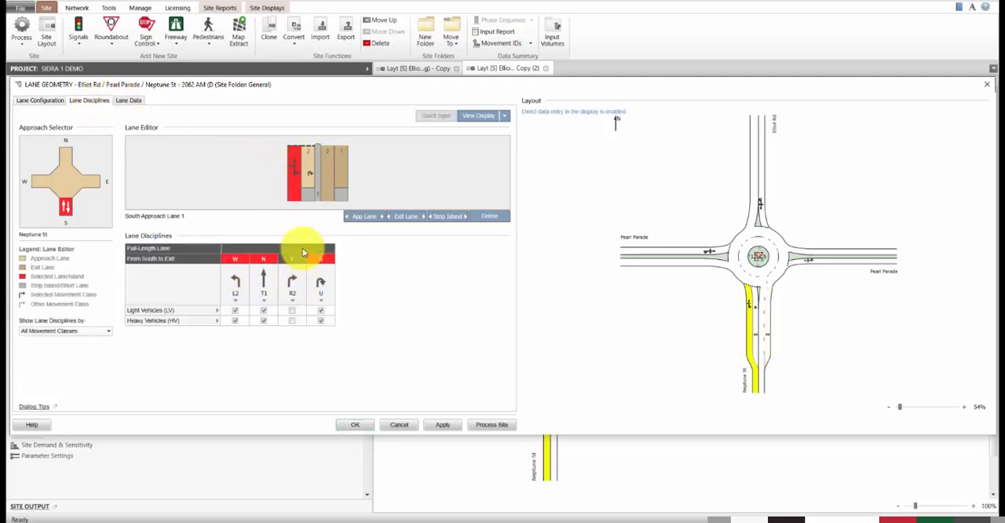
{"action": "left_click", "coordinate": [306, 179]}
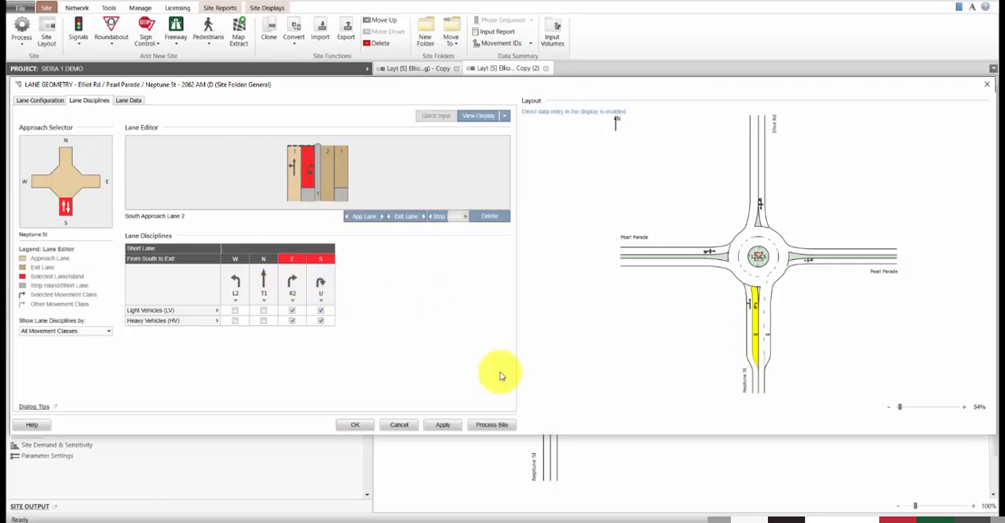
{"action": "left_click", "coordinate": [443, 424]}
Step: Remove the R2 and U movements from east approach lane 1, and add an outer exit lane to that leg as a Short Lane
{"action": "left_click", "coordinate": [91, 181]}
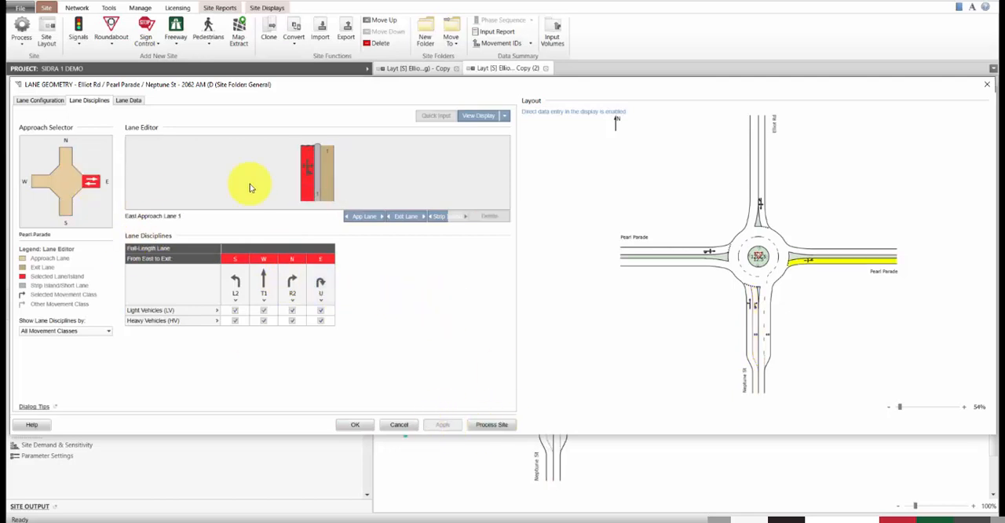
{"action": "left_click", "coordinate": [292, 282]}
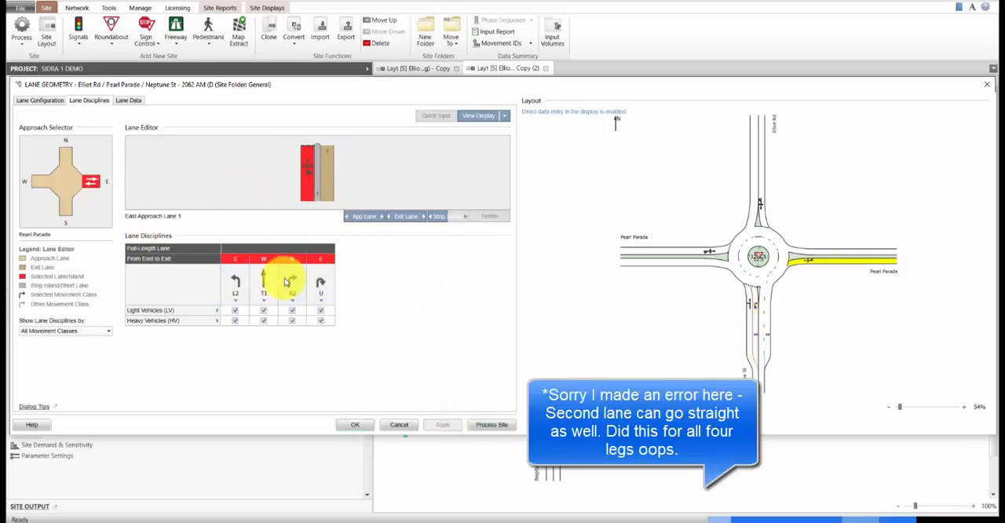
{"action": "left_click", "coordinate": [327, 190]}
{"action": "left_click", "coordinate": [37, 97]}
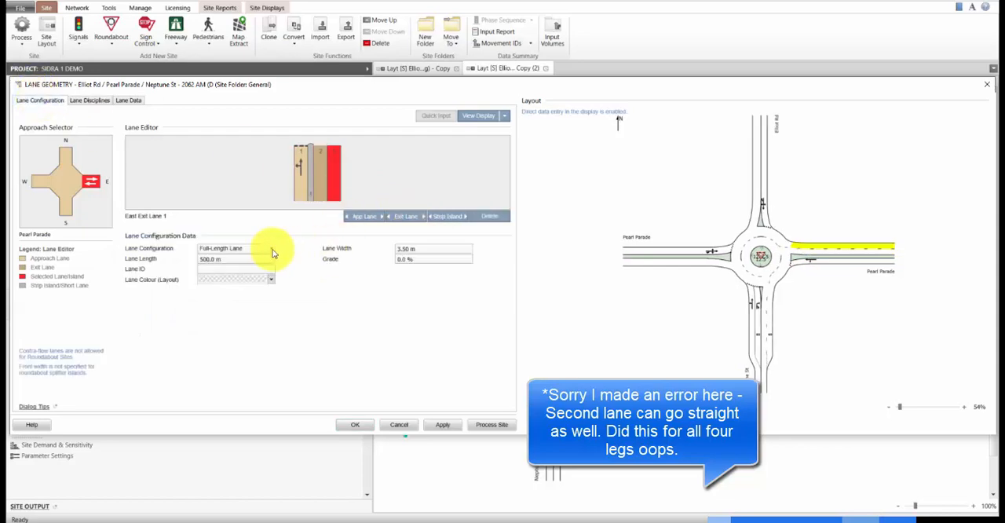
{"action": "left_click", "coordinate": [267, 248]}
{"action": "left_click", "coordinate": [258, 264]}
Step: Add a second approach lane to the eastern Pearl Parade leg with the Short Lane configuration
{"action": "left_click", "coordinate": [303, 184]}
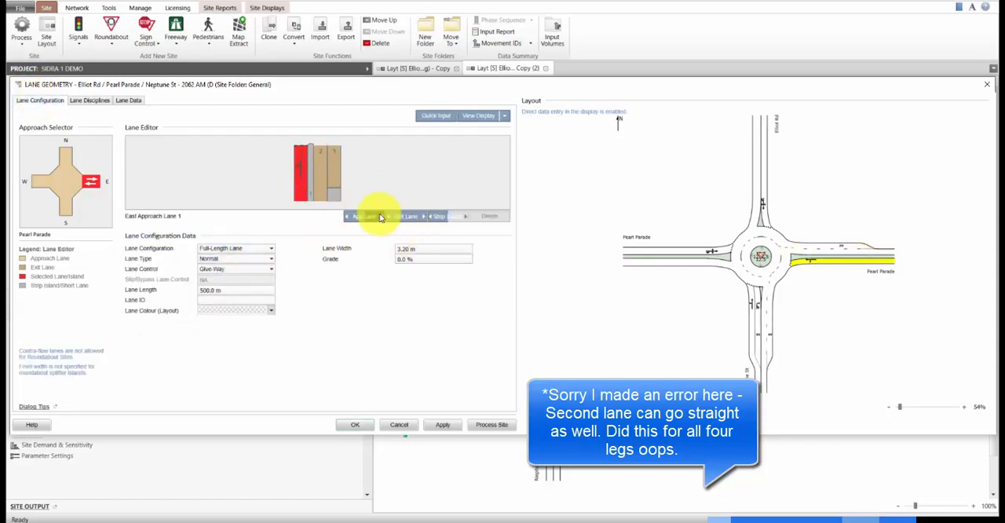
{"action": "left_click", "coordinate": [368, 216]}
{"action": "left_click", "coordinate": [267, 248]}
{"action": "left_click", "coordinate": [232, 268]}
Step: Replace the T1 movement on east approach lane 2 with R2 and U, and apply the lane geometry
{"action": "left_click", "coordinate": [90, 100]}
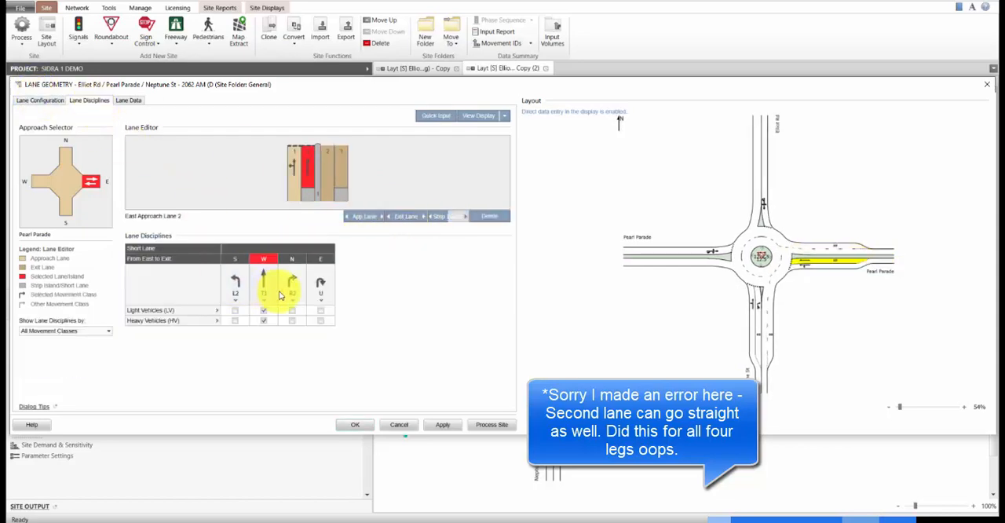
{"action": "left_click", "coordinate": [271, 286]}
{"action": "left_click", "coordinate": [293, 285]}
{"action": "left_click", "coordinate": [318, 283]}
{"action": "left_click", "coordinate": [294, 190]}
{"action": "left_click", "coordinate": [441, 425]}
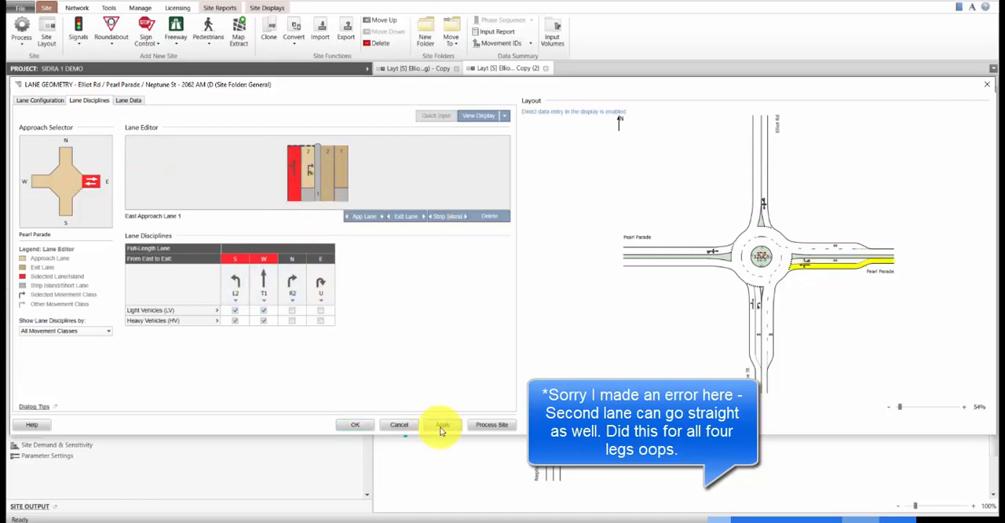
Step: Add a second approach lane and a second exit lane to the northern Elliot Rd leg, both configured as Short Lane
{"action": "left_click", "coordinate": [66, 156]}
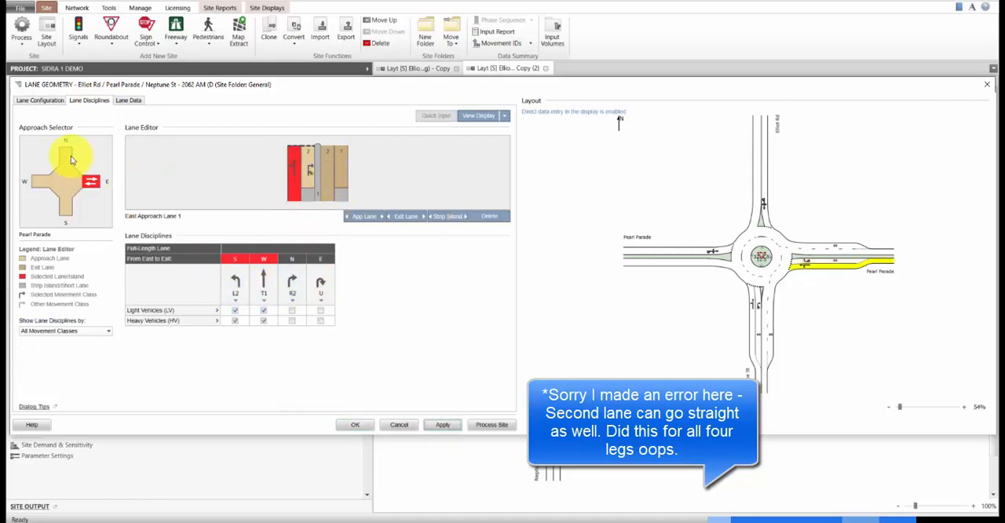
{"action": "left_click", "coordinate": [366, 216]}
{"action": "left_click", "coordinate": [236, 248]}
{"action": "left_click", "coordinate": [232, 269]}
{"action": "left_click", "coordinate": [406, 216]}
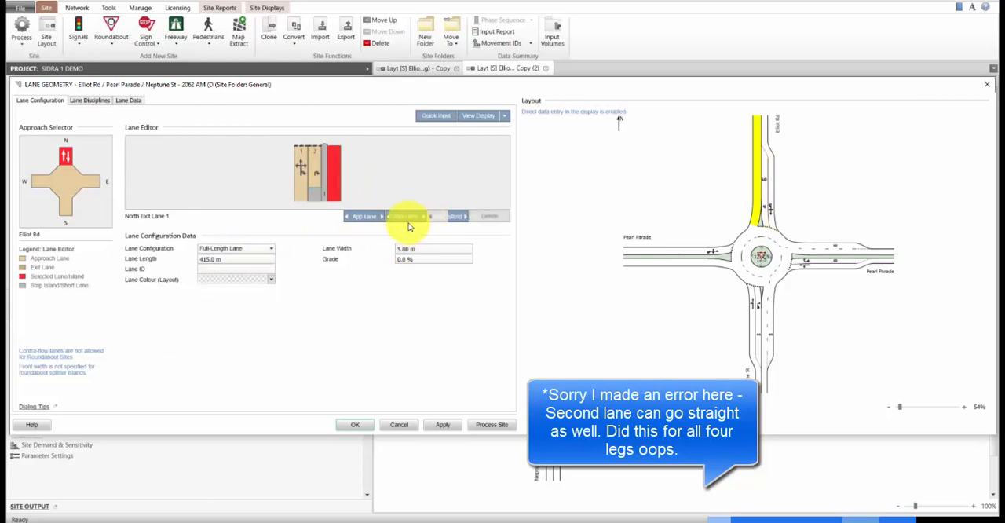
{"action": "left_click", "coordinate": [240, 248]}
{"action": "left_click", "coordinate": [244, 270]}
Step: Remove the R2 and U movements from north approach lane 1 and assign R2 to approach lane 2 alongside U
{"action": "left_click", "coordinate": [295, 185]}
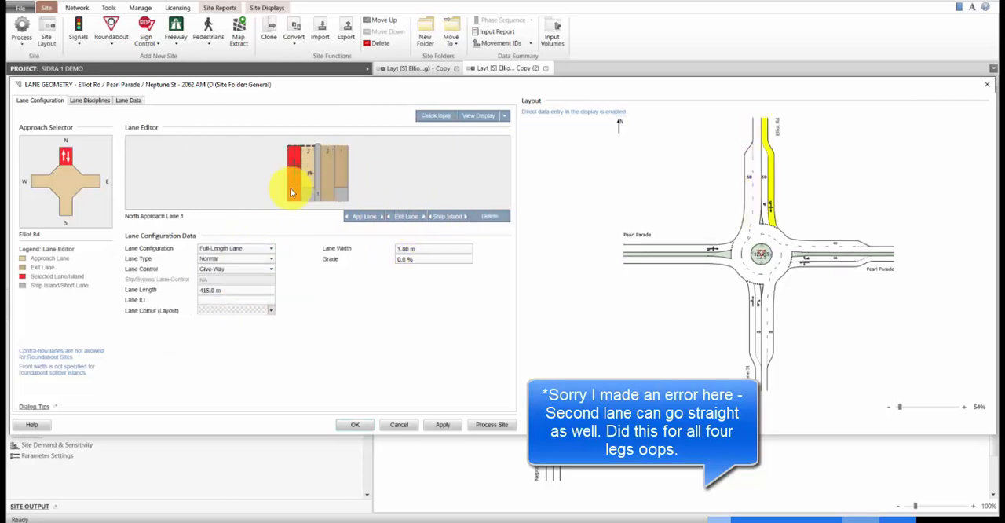
{"action": "left_click", "coordinate": [91, 100]}
{"action": "left_click", "coordinate": [293, 282]}
{"action": "left_click", "coordinate": [314, 281]}
{"action": "left_click", "coordinate": [311, 185]}
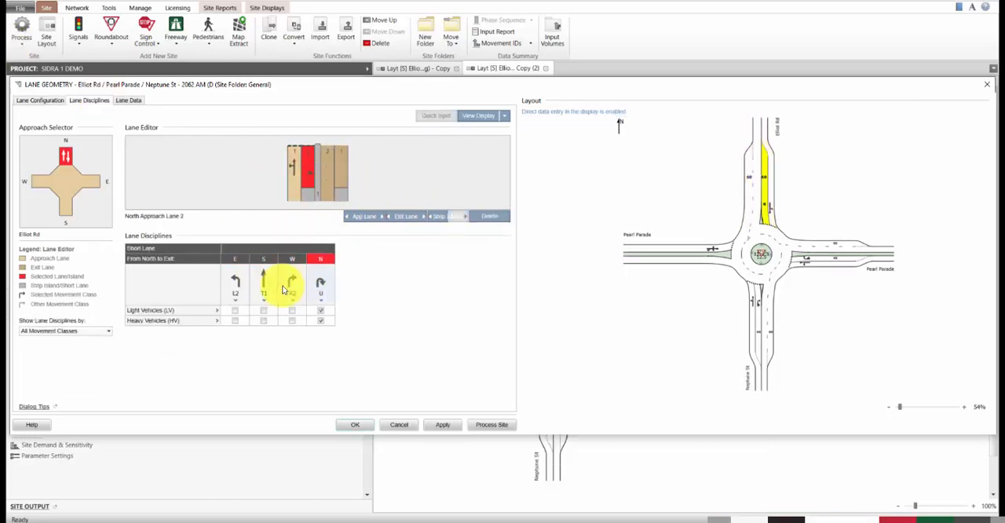
{"action": "left_click", "coordinate": [289, 285]}
Step: Add a second approach lane to the western Pearl Parade leg with the Short Lane configuration
{"action": "left_click", "coordinate": [40, 184]}
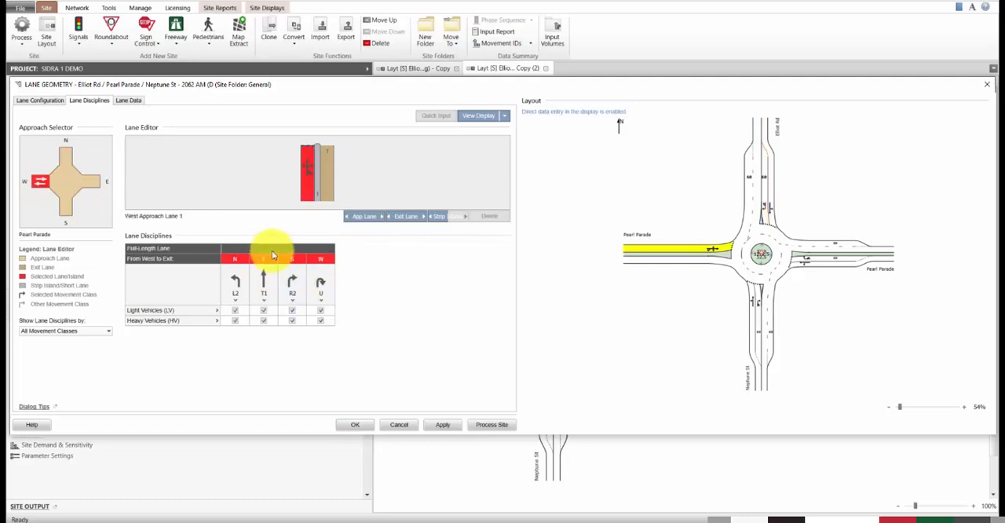
{"action": "left_click", "coordinate": [40, 100]}
{"action": "left_click", "coordinate": [272, 249]}
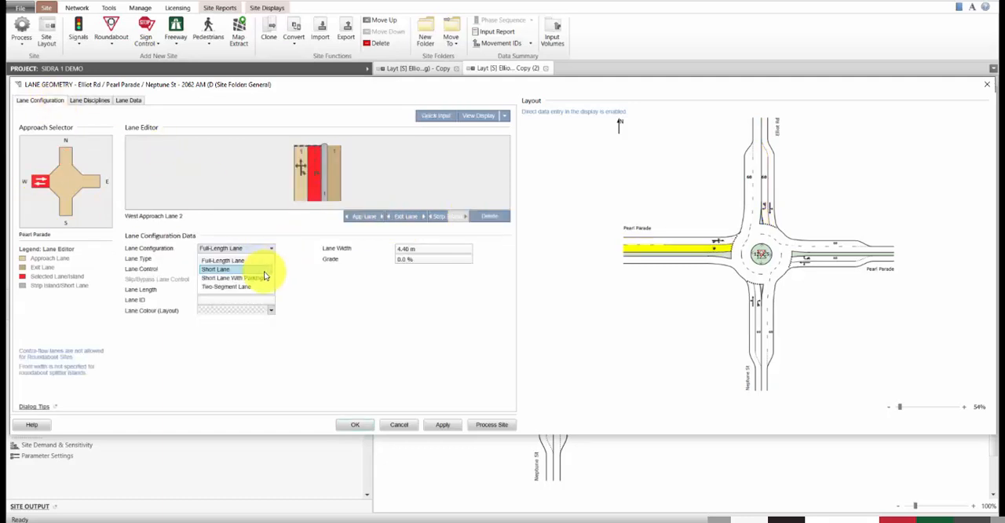
{"action": "left_click", "coordinate": [265, 269]}
{"action": "left_click", "coordinate": [303, 174]}
Step: Add an outer exit lane to the western Pearl Parade leg and configure it as a Short Lane
{"action": "left_click", "coordinate": [334, 176]}
{"action": "left_click", "coordinate": [423, 216]}
{"action": "left_click", "coordinate": [271, 249]}
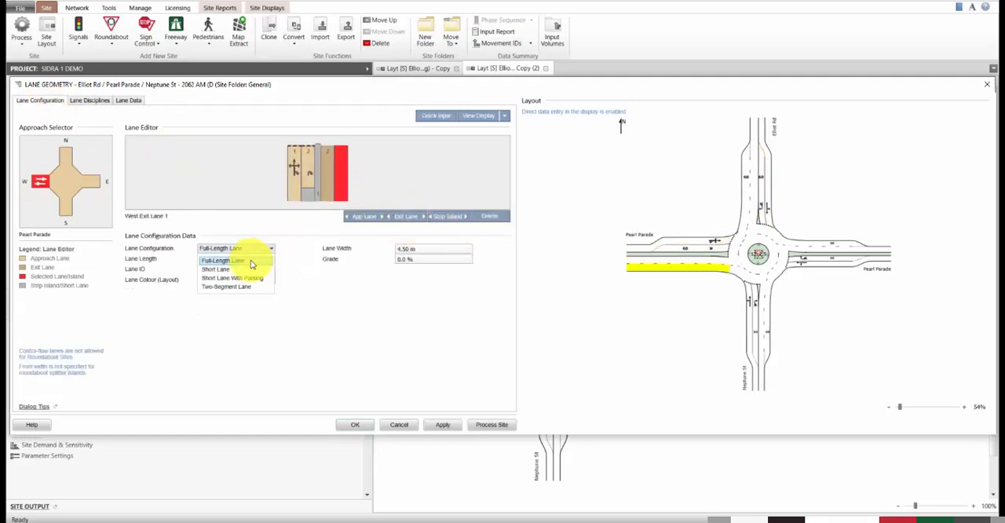
{"action": "left_click", "coordinate": [254, 263]}
Step: Remove the R2 and U movements from west approach lane 1 and accept the lane geometry
{"action": "left_click", "coordinate": [87, 99]}
{"action": "left_click", "coordinate": [294, 189]}
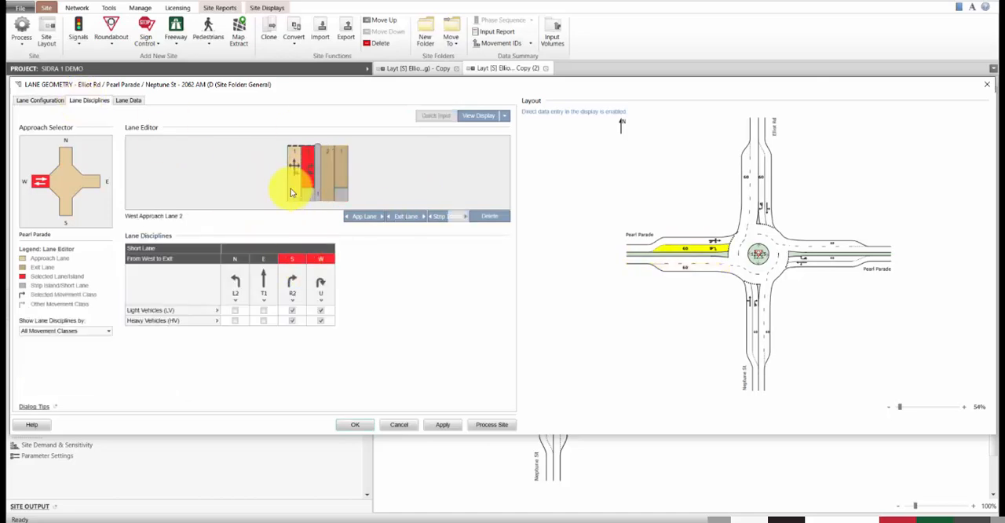
{"action": "left_click", "coordinate": [357, 423]}
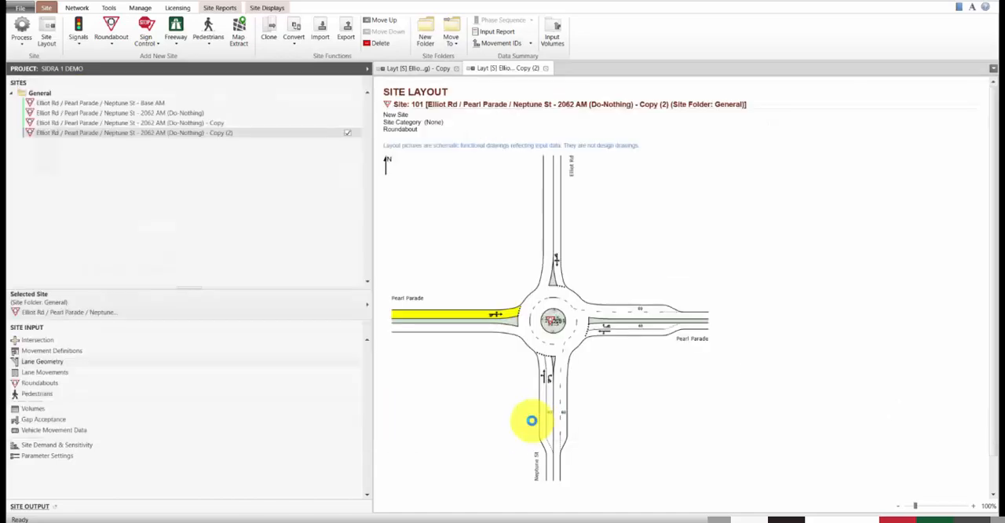
Step: Process the two-lane roundabout site and open its Movement Summary report
{"action": "left_click", "coordinate": [24, 28]}
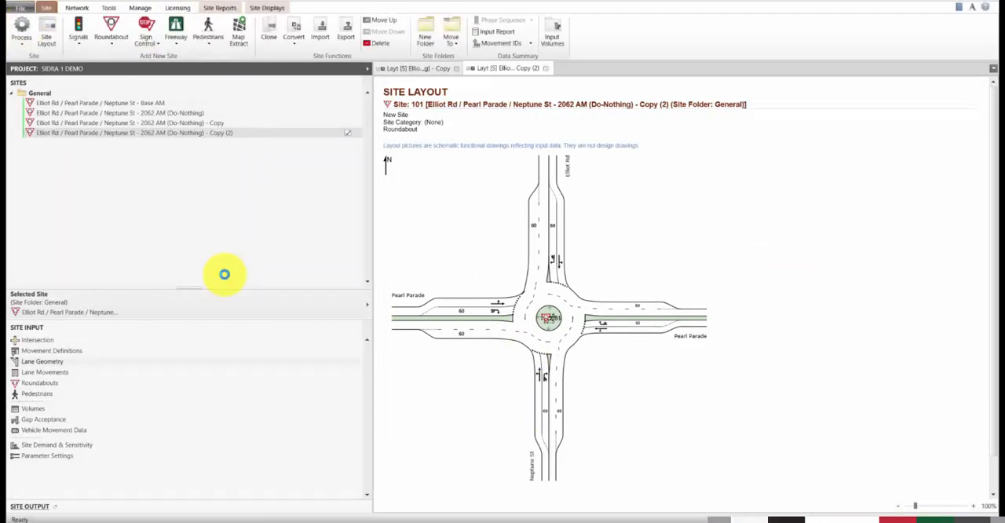
{"action": "left_click", "coordinate": [219, 8]}
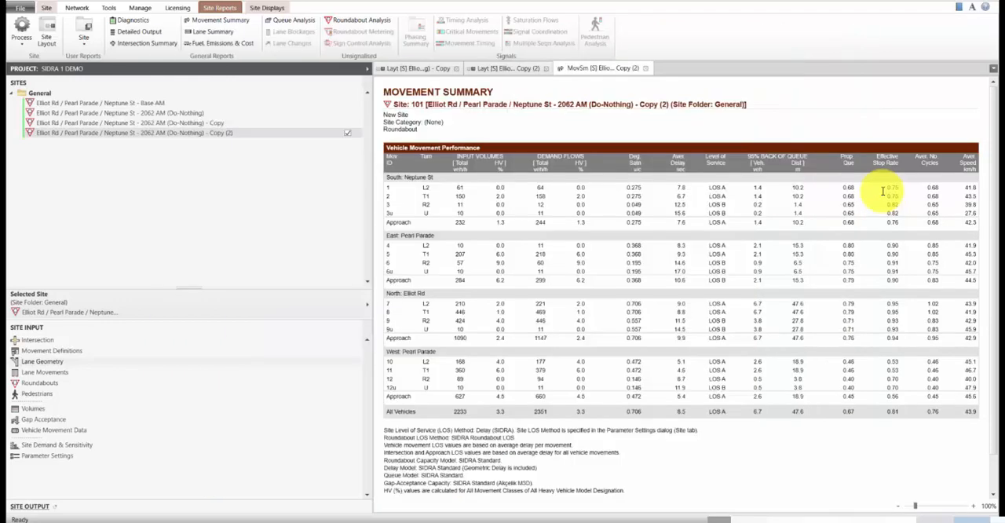
Step: Rename the first site copy as "Elliot Rd / Pearl Parade / Neptune St - 2062 AM - Option 1"
{"action": "left_click", "coordinate": [231, 125]}
{"action": "left_click", "coordinate": [231, 125]}
{"action": "left_click_drag", "start_coordinate": [170, 124], "coordinate": [511, 126]}
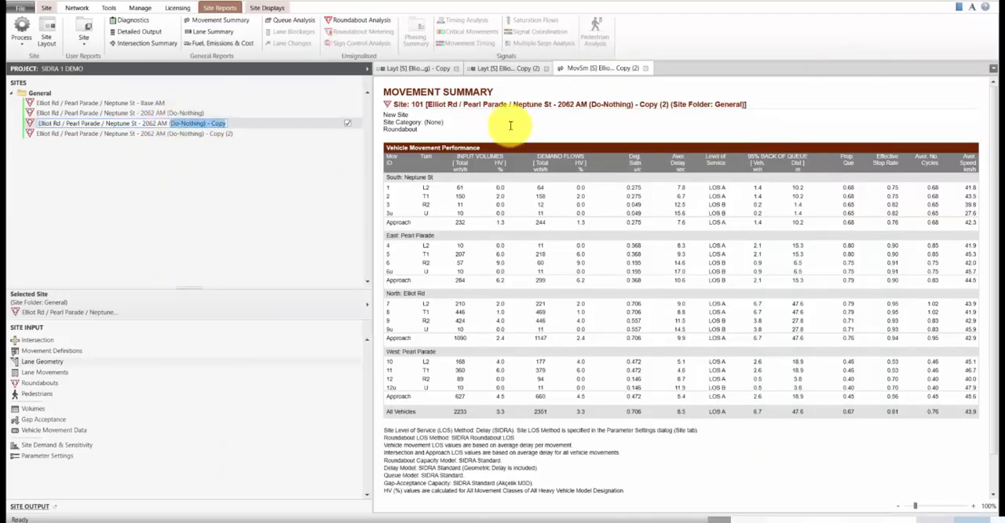
{"action": "type", "text": "- Option 1"}
{"action": "key", "text": "Return"}
Step: Rename the second site copy as "Elliot Rd / Pearl Parade / Neptune St - 2062 AM - Option 2"
{"action": "left_click", "coordinate": [214, 135]}
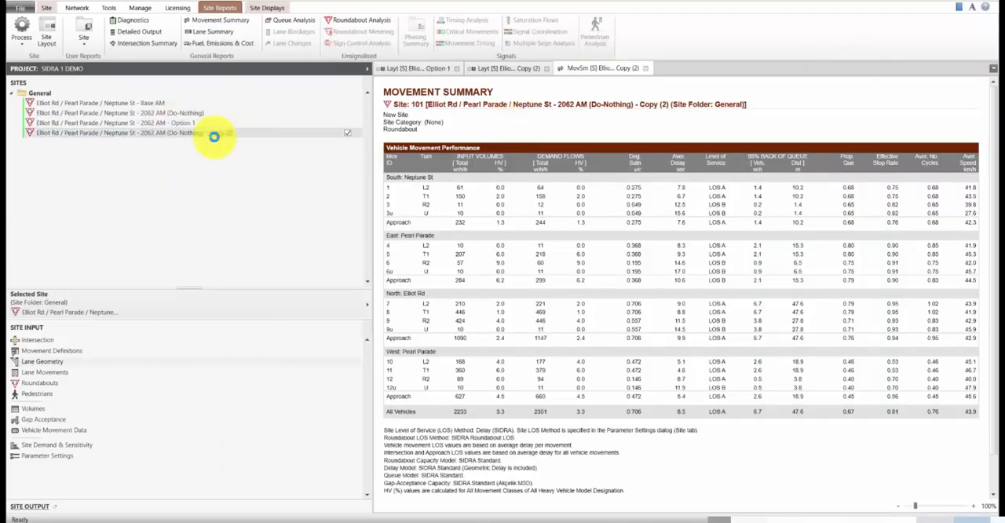
{"action": "left_click", "coordinate": [191, 134]}
{"action": "left_click_drag", "start_coordinate": [168, 133], "coordinate": [774, 123]}
{"action": "type", "text": "-"}
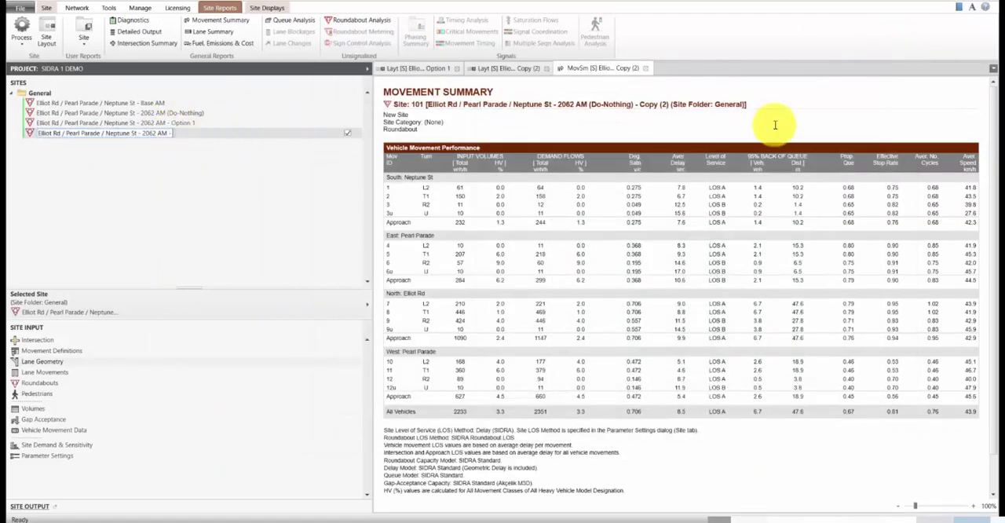
{"action": "type", "text": " Option 2"}
{"action": "key", "text": "Return"}
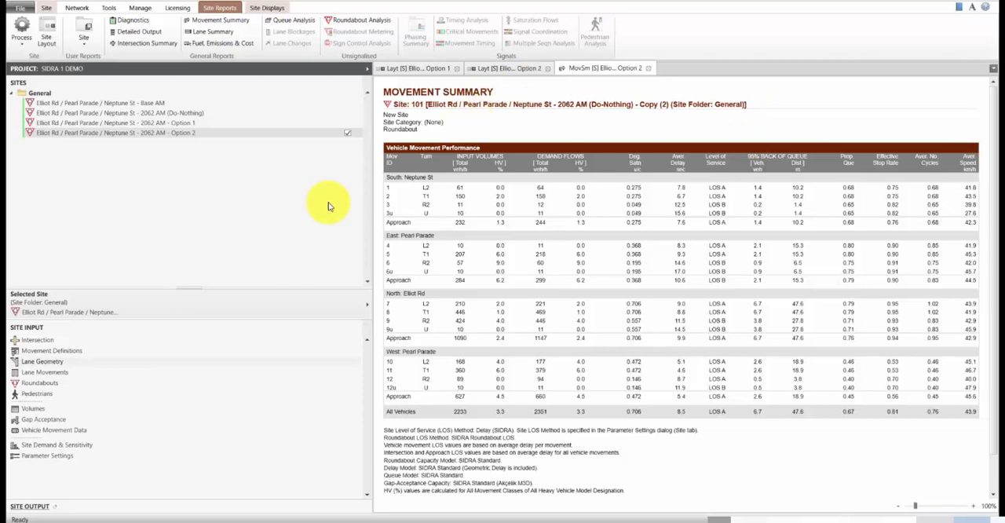
Step: Clone the Option 2 site and keep the new copy selected
{"action": "right_click", "coordinate": [208, 134]}
{"action": "left_click", "coordinate": [243, 165]}
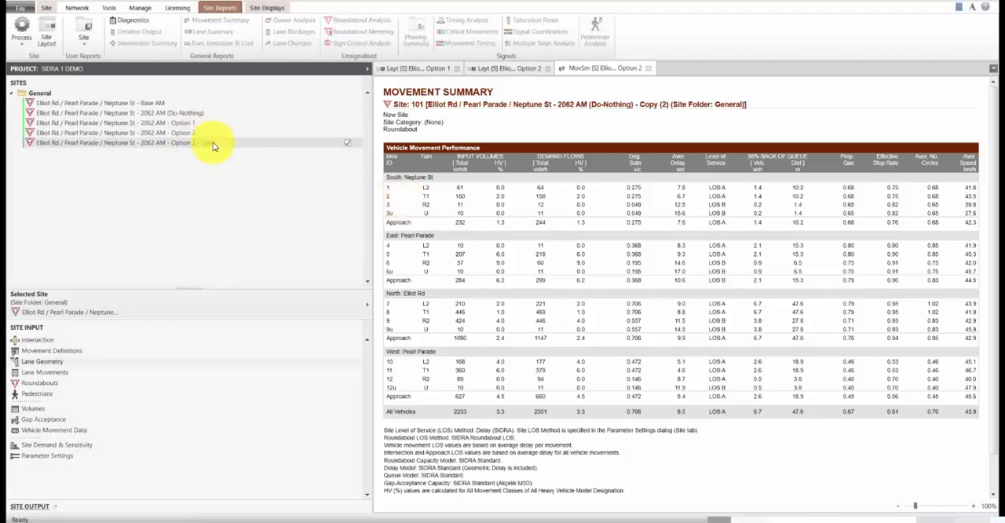
{"action": "right_click", "coordinate": [232, 146]}
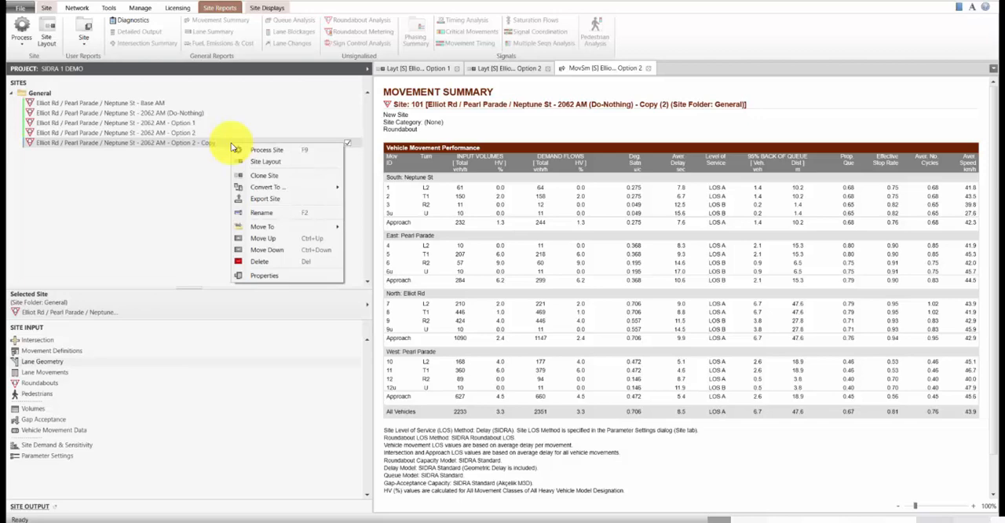
{"action": "left_click", "coordinate": [221, 145]}
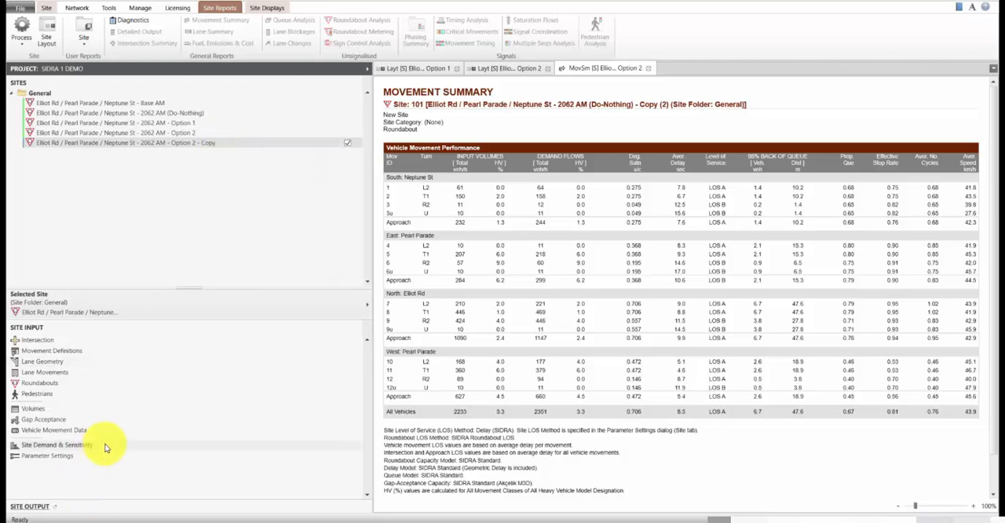
Step: Set up a Flow Scale analysis for the Option 2 copy with an upper-limit scale factor of 150 %, and process the site
{"action": "left_click", "coordinate": [107, 446]}
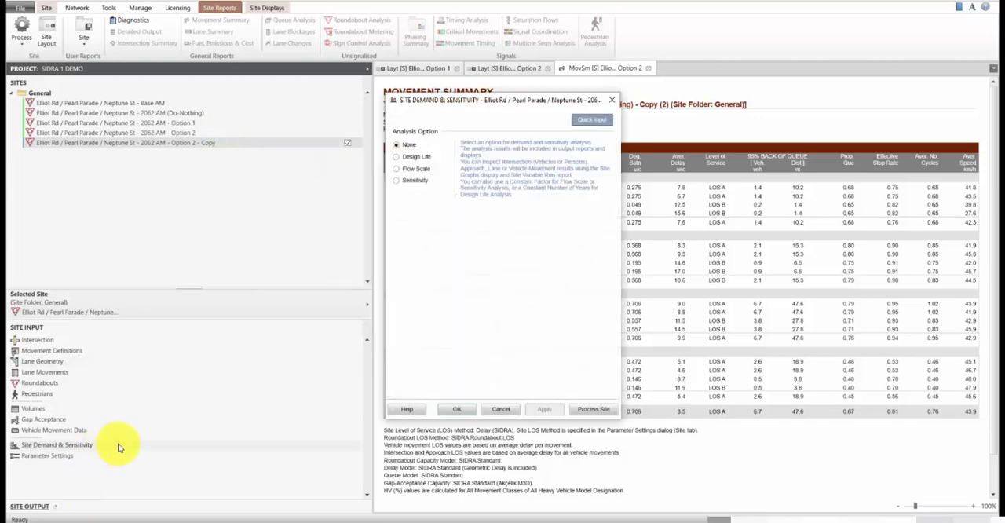
{"action": "left_click", "coordinate": [415, 172]}
{"action": "left_click", "coordinate": [534, 244]}
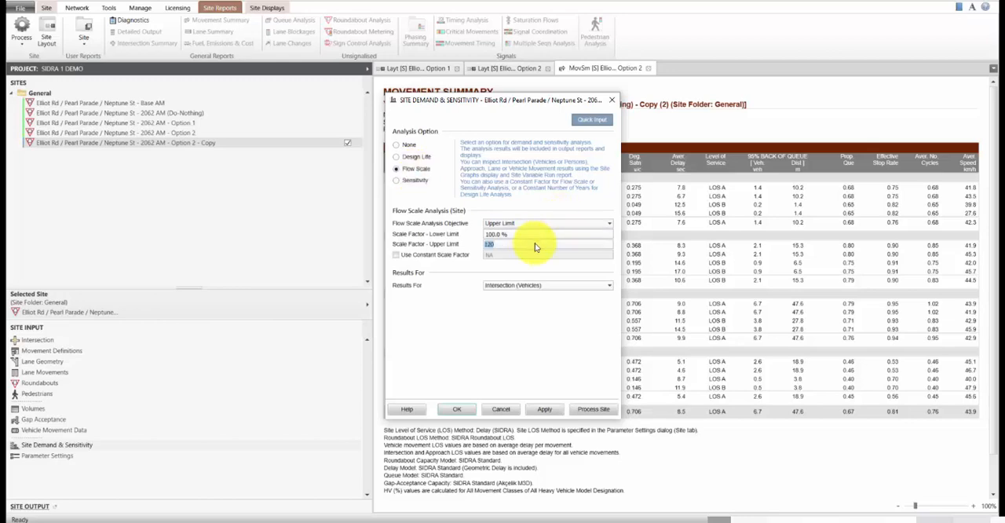
{"action": "type", "text": "150"}
{"action": "left_click", "coordinate": [601, 410]}
Step: View the site graph of the Flow Scale results for the intersection's vehicles and close it
{"action": "left_click", "coordinate": [46, 7]}
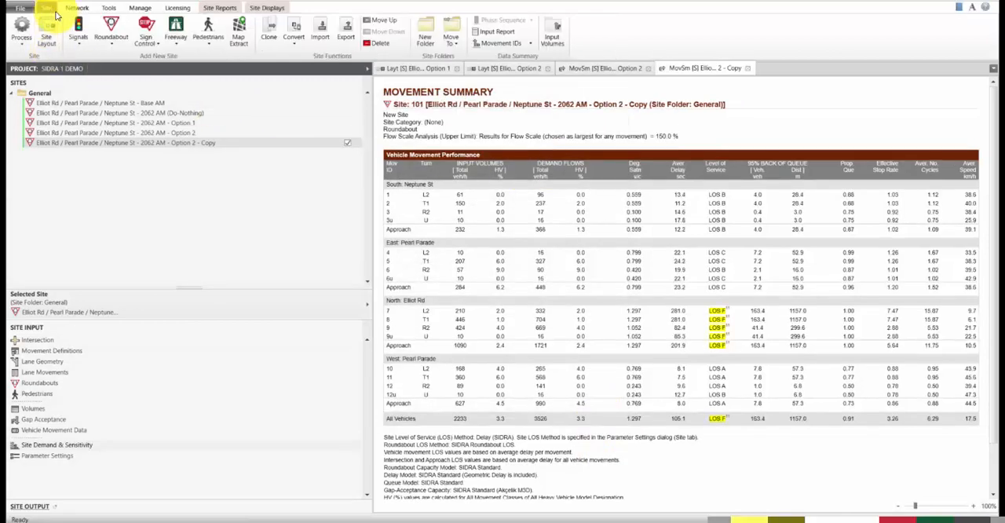
{"action": "left_click", "coordinate": [206, 8]}
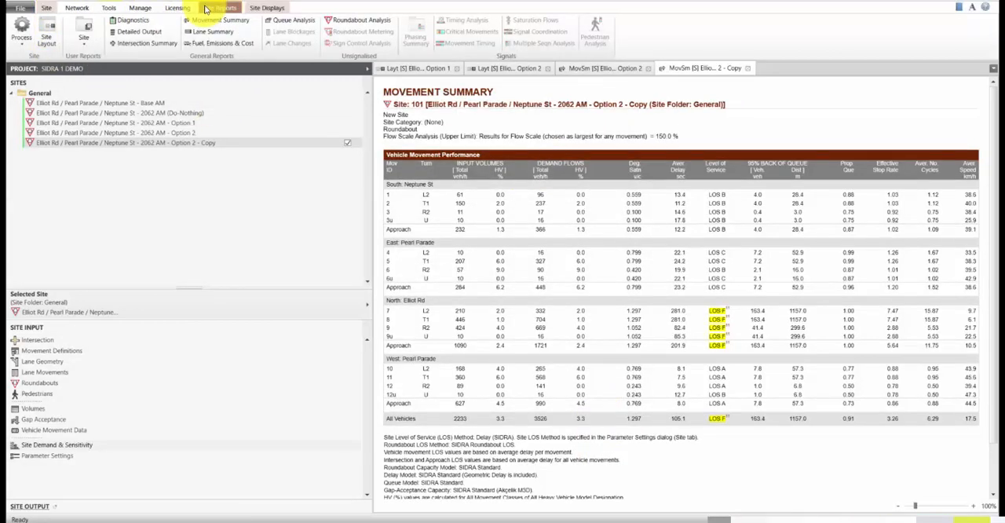
{"action": "left_click", "coordinate": [267, 7]}
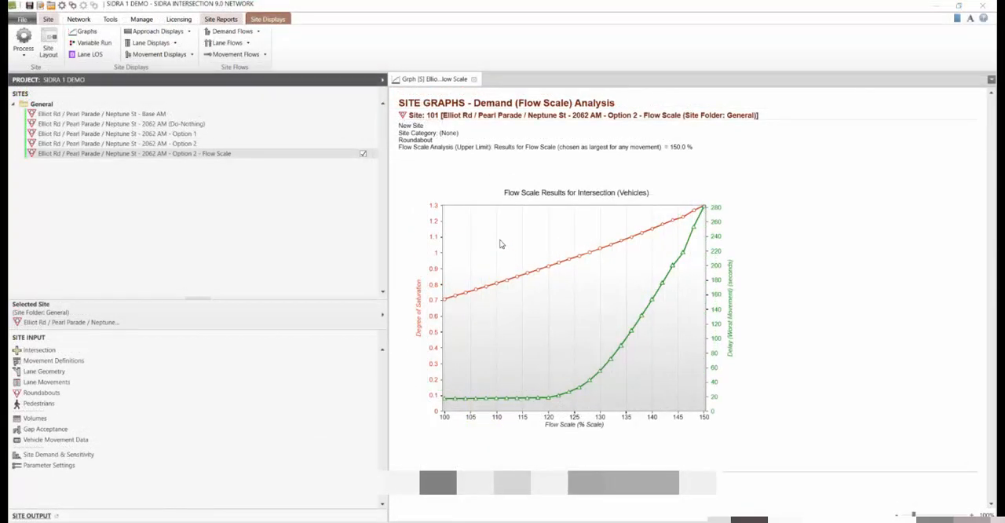
{"action": "left_click", "coordinate": [473, 80]}
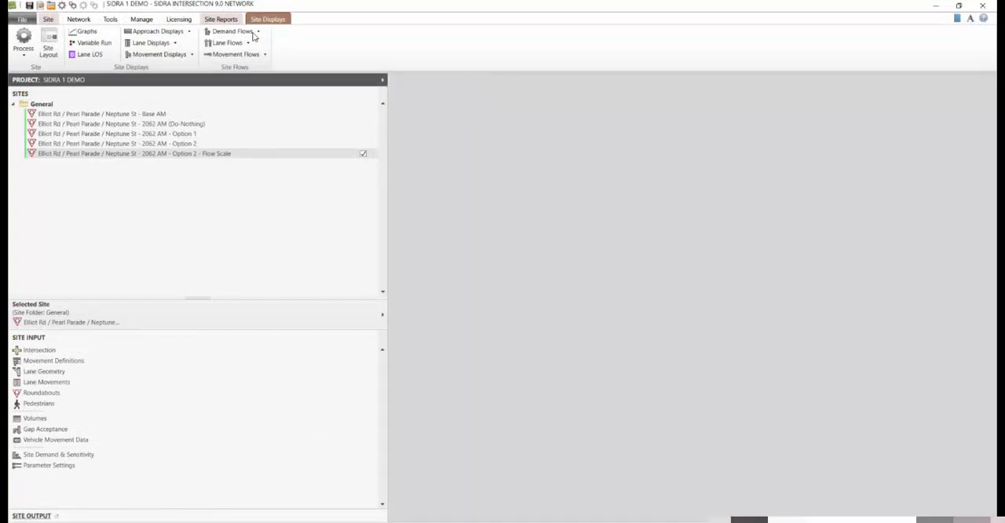
Step: Add a site user report template named "Site Layout & Movement Summary"
{"action": "left_click", "coordinate": [110, 20]}
{"action": "left_click", "coordinate": [307, 32]}
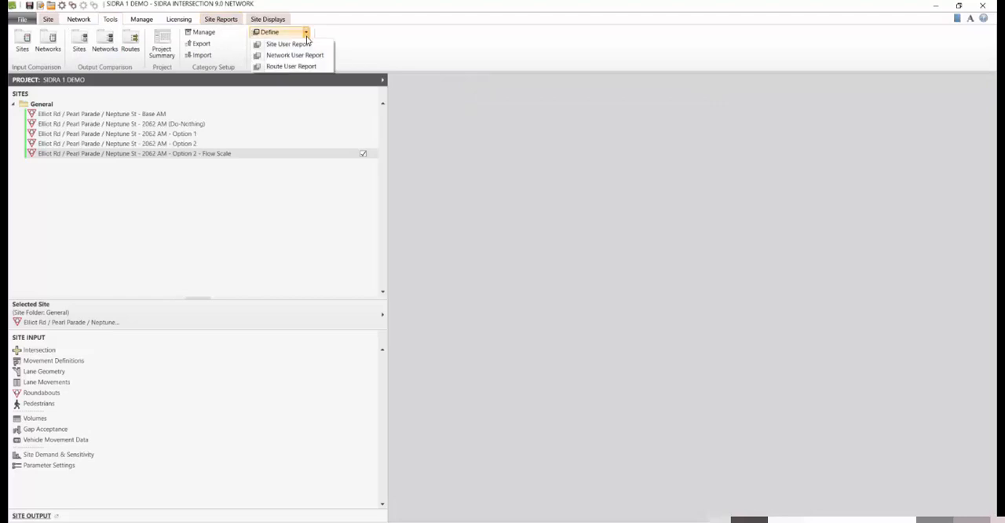
{"action": "left_click", "coordinate": [307, 45]}
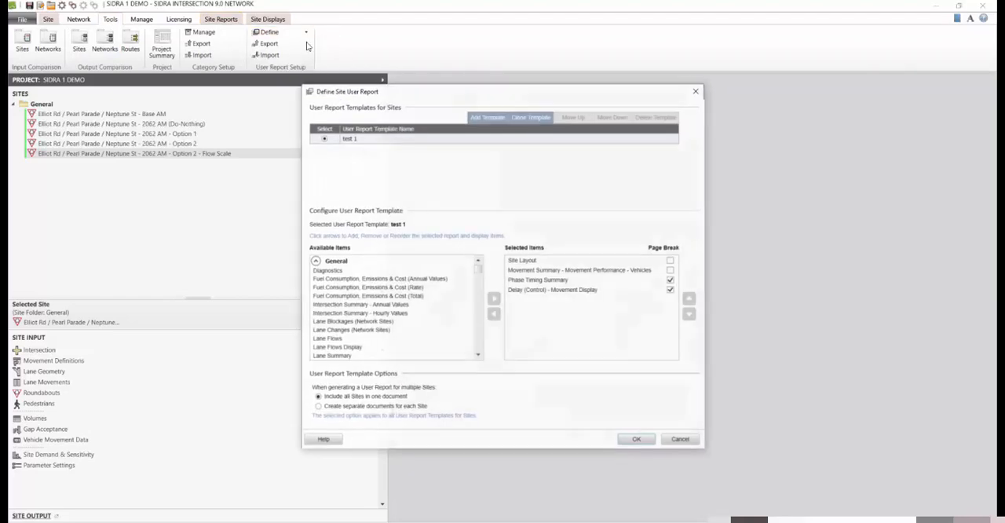
{"action": "left_click", "coordinate": [487, 116]}
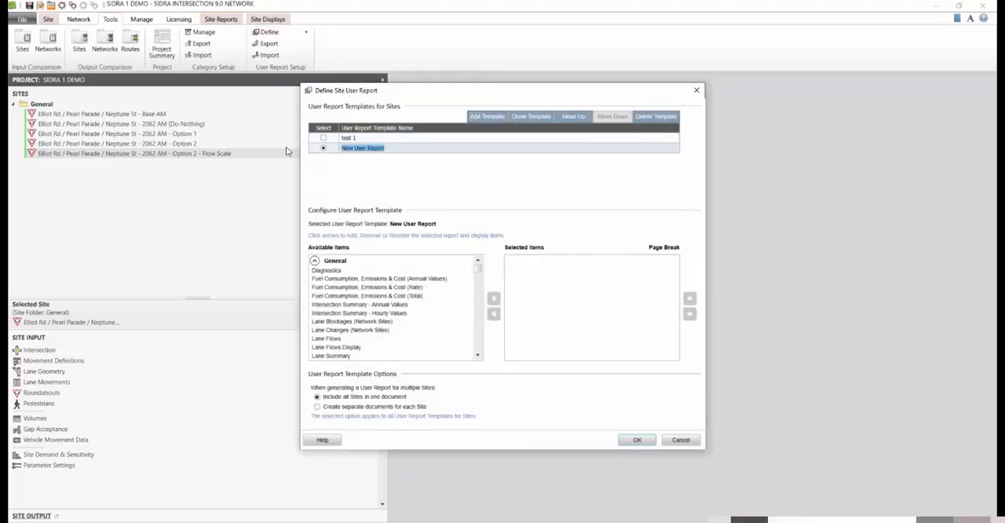
{"action": "type", "text": "Site Layout"}
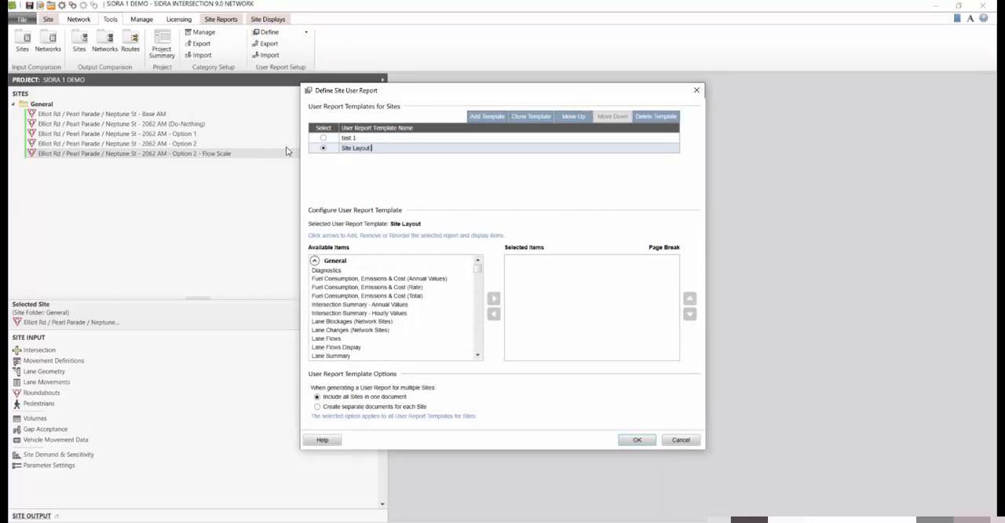
{"action": "type", "text": " & Movement Summary"}
Step: Include the Site Layout item in the new user report template
{"action": "scroll", "coordinate": [393, 306], "scroll_direction": "down", "scroll_amount": 10}
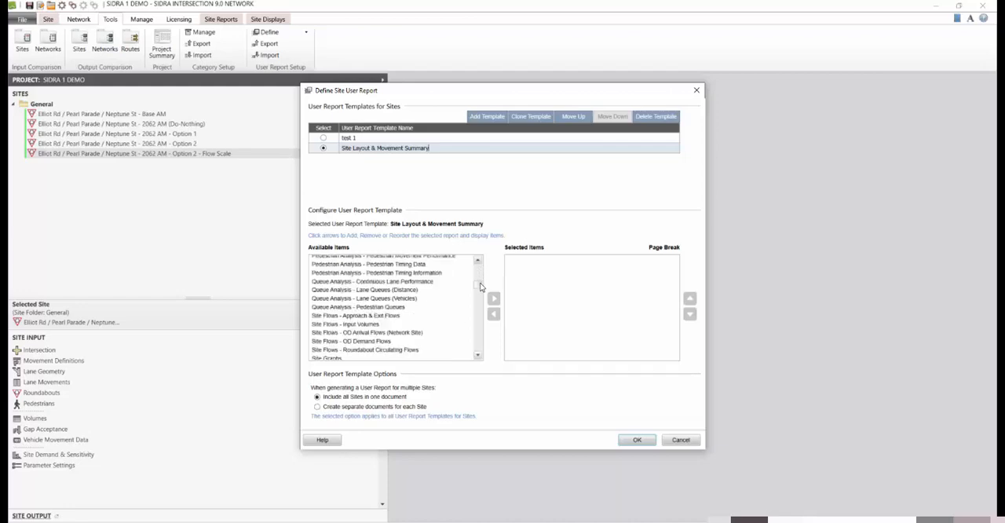
{"action": "left_click", "coordinate": [337, 312]}
{"action": "left_click", "coordinate": [494, 299]}
Step: Add "Movement Summary - Movement Performance - Vehicles" to the report template with a page break
{"action": "scroll", "coordinate": [483, 329], "scroll_direction": "down", "scroll_amount": 15}
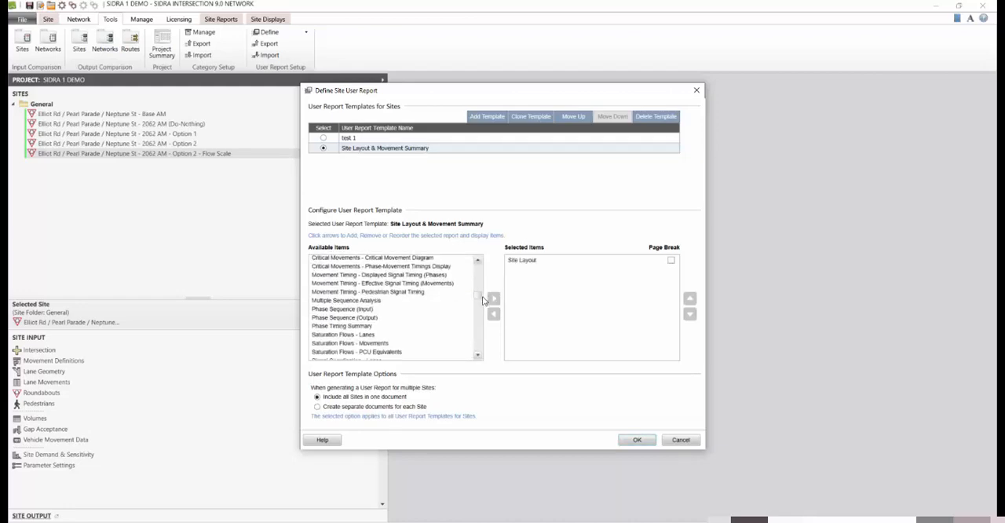
{"action": "left_click_drag", "start_coordinate": [483, 330], "coordinate": [467, 291]}
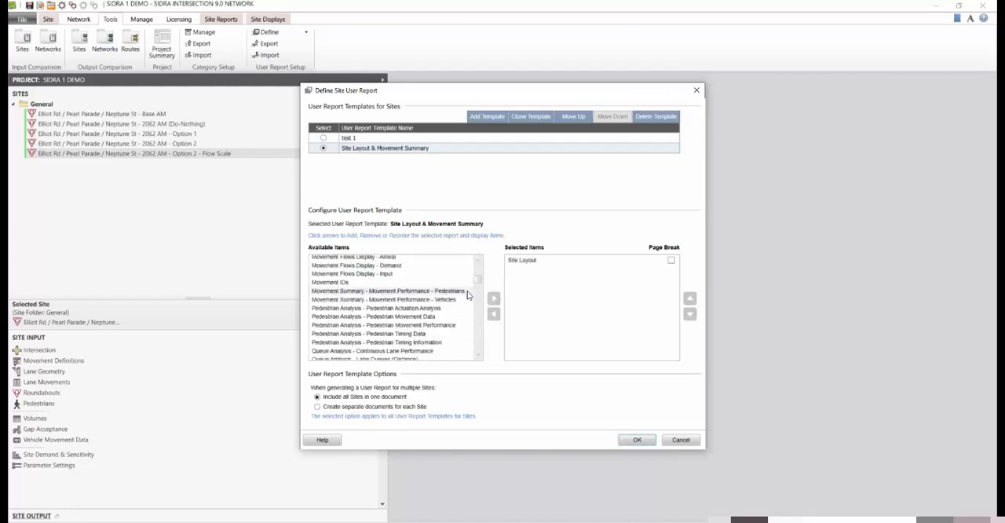
{"action": "left_click", "coordinate": [424, 299]}
{"action": "left_click", "coordinate": [493, 299]}
{"action": "left_click", "coordinate": [671, 269]}
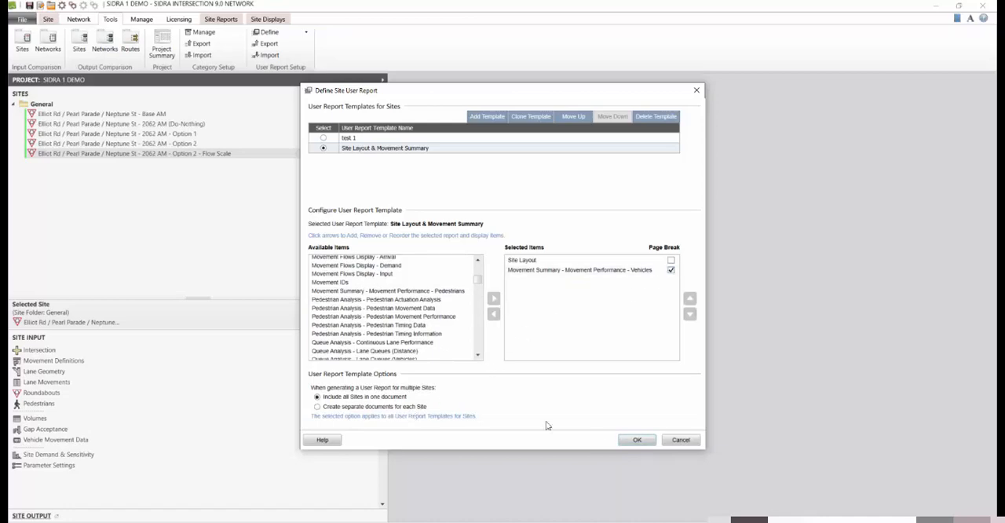
Step: Accept the report template definition and select only the Base AM, 2062 AM (Do-Nothing), Option 1 and Option 2 sites
{"action": "left_click", "coordinate": [639, 440]}
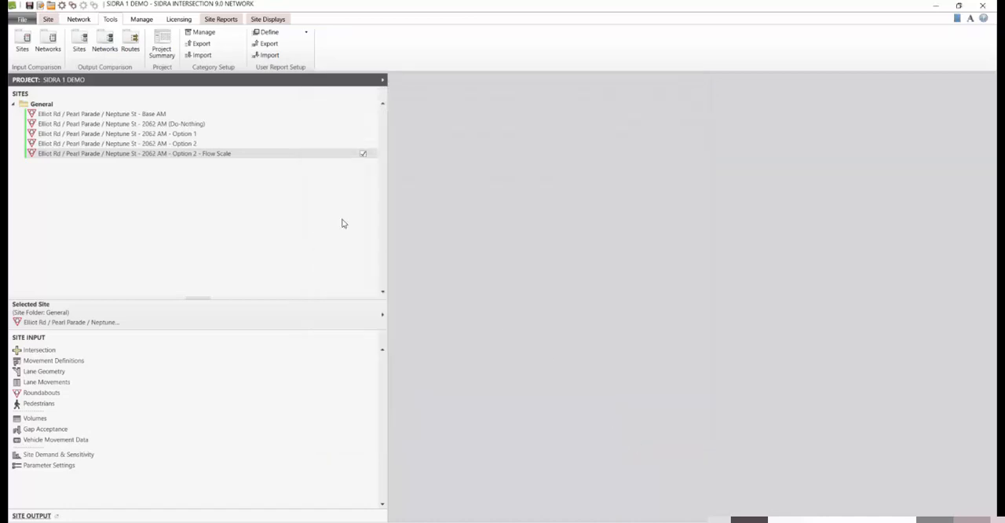
{"action": "left_click", "coordinate": [221, 19]}
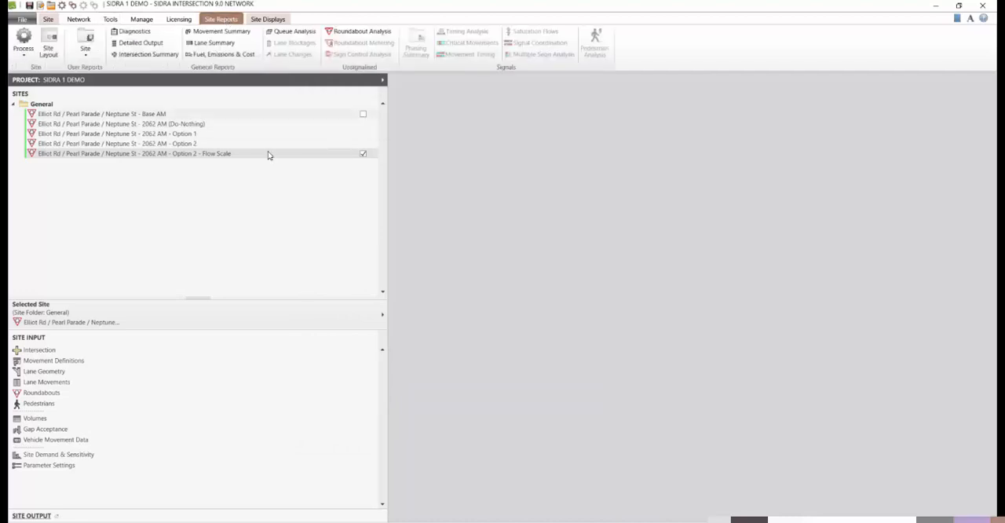
{"action": "left_click", "coordinate": [363, 114]}
{"action": "left_click", "coordinate": [363, 123]}
{"action": "left_click", "coordinate": [363, 133]}
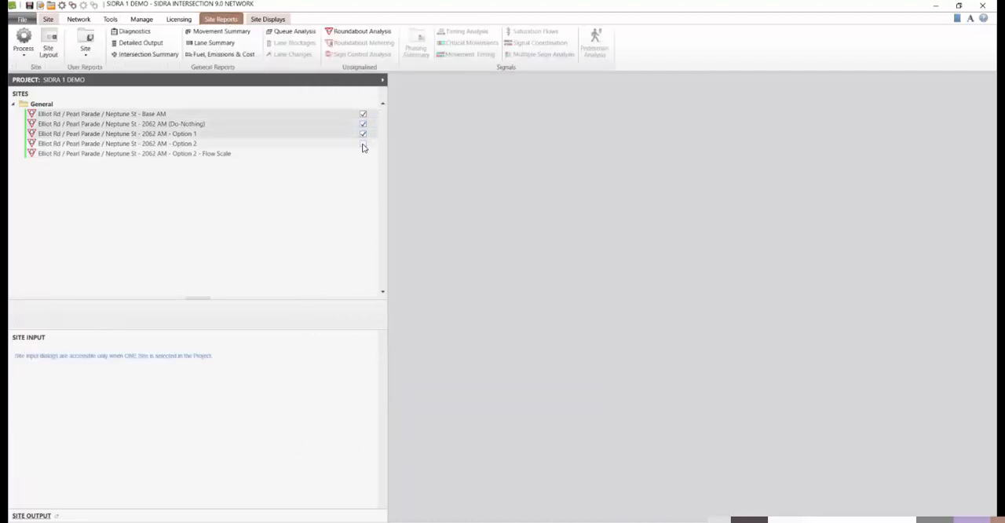
{"action": "left_click", "coordinate": [363, 143]}
Step: Generate the site user report for all movement classes using only the "Site Layout & Movement Summary" template
{"action": "left_click", "coordinate": [91, 57]}
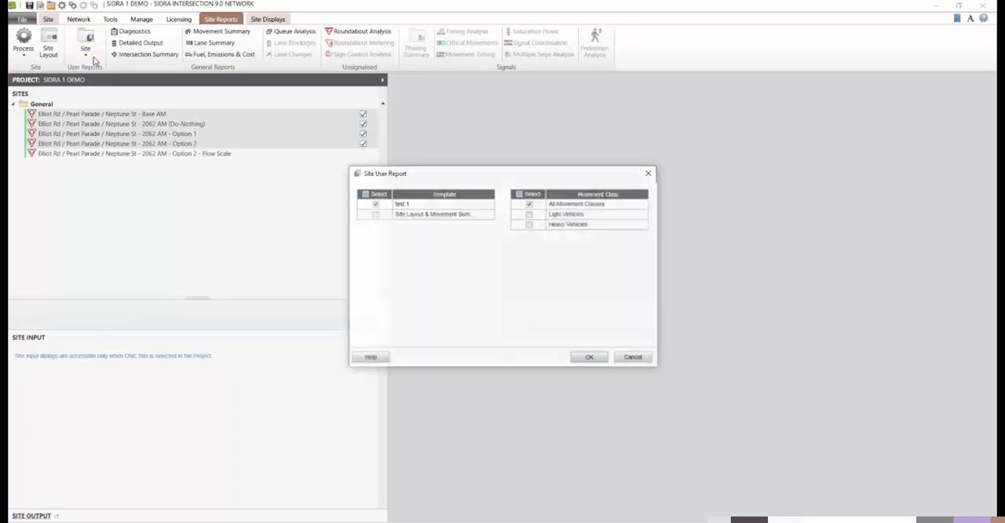
{"action": "left_click", "coordinate": [375, 214]}
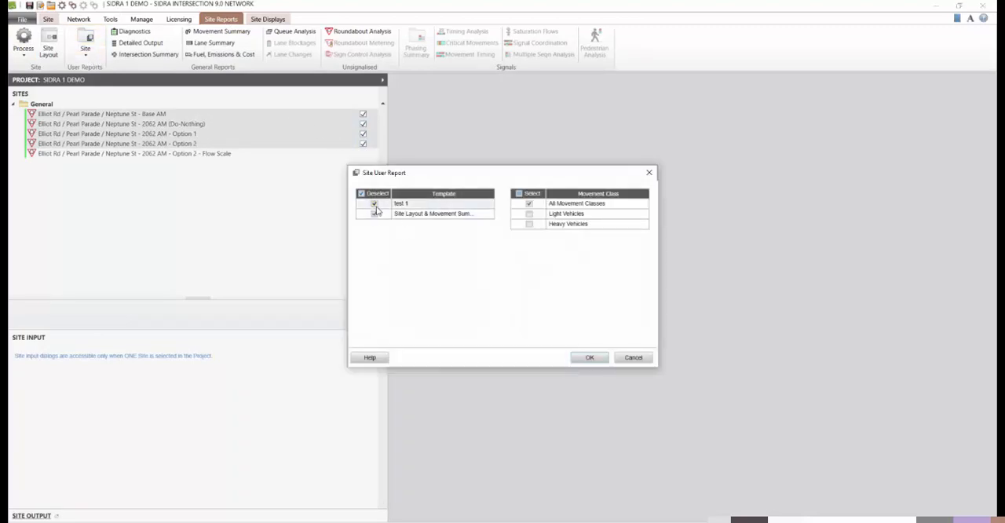
{"action": "left_click", "coordinate": [375, 204]}
{"action": "left_click", "coordinate": [594, 360]}
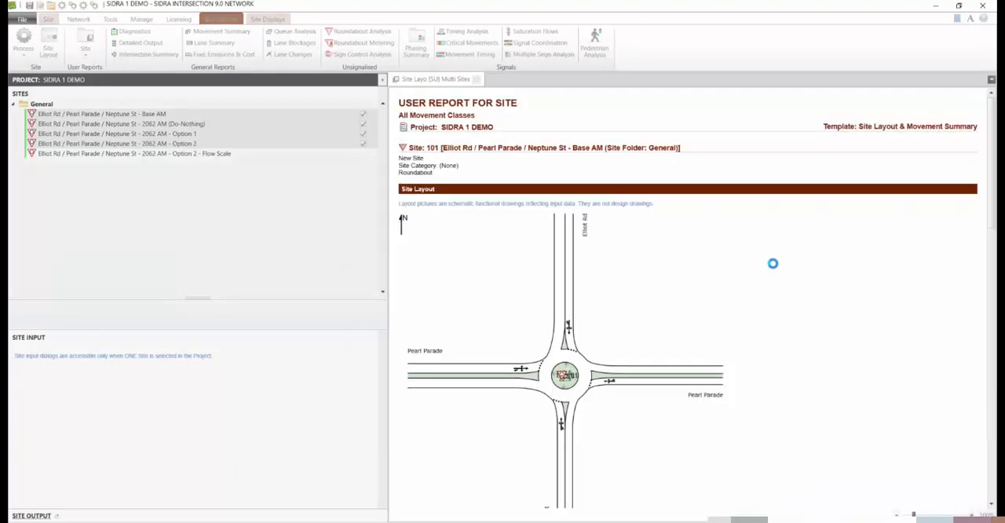
{"action": "mouse_move", "coordinate": [991, 114]}
{"action": "left_mouse_down"}
{"action": "mouse_move", "coordinate": [991, 465]}
{"action": "mouse_move", "coordinate": [991, 115]}
{"action": "left_mouse_up"}
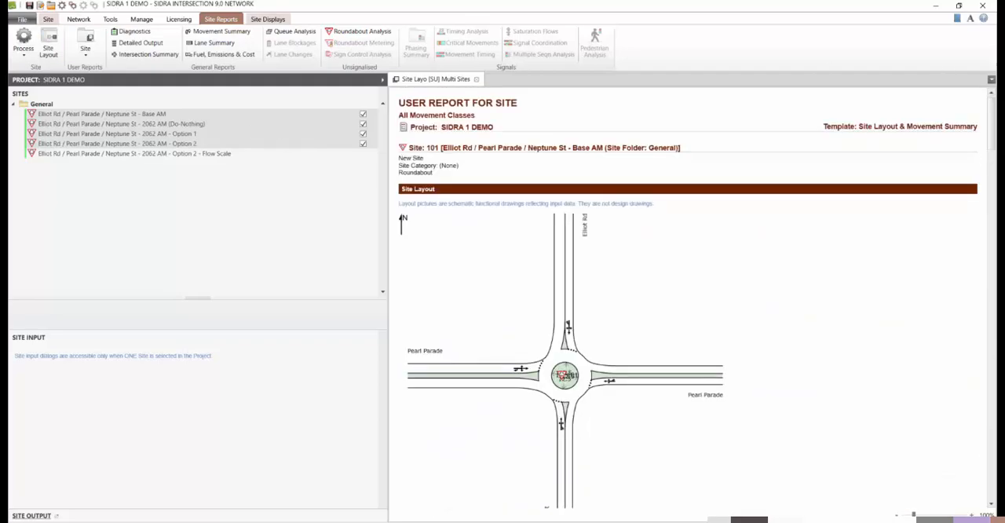
Step: Export the user report as Report.pdf and look through it to the last page in Adobe Acrobat Reader
{"action": "left_click", "coordinate": [22, 19]}
{"action": "left_click", "coordinate": [63, 213]}
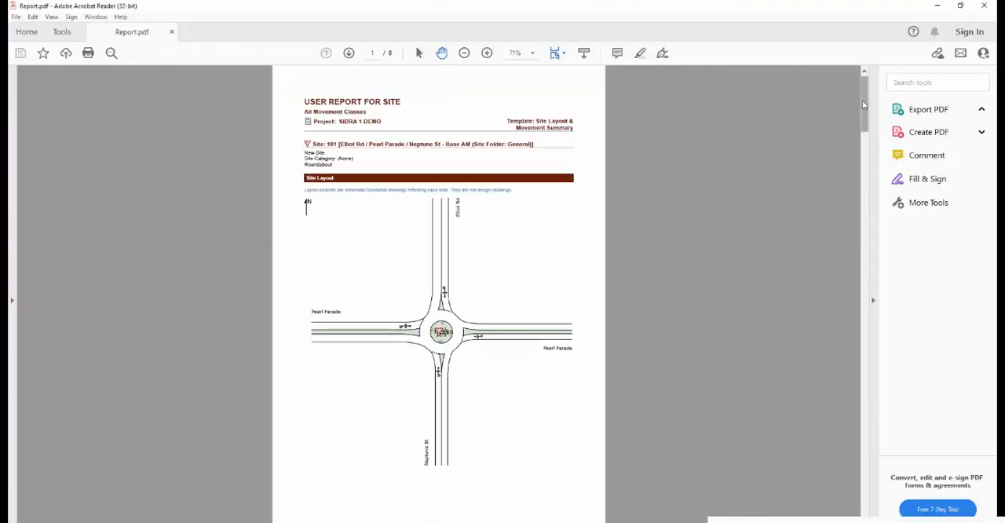
{"action": "left_click_drag", "start_coordinate": [865, 103], "coordinate": [867, 502]}
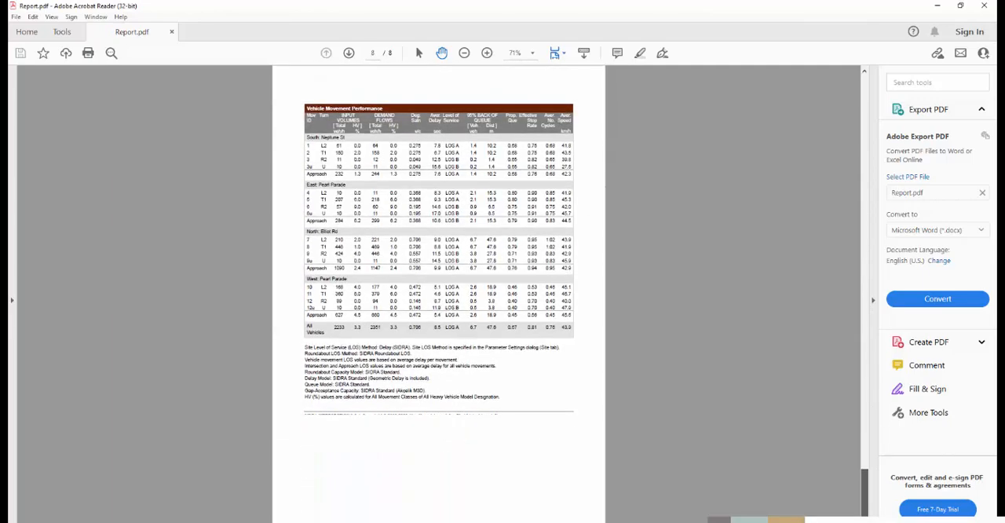